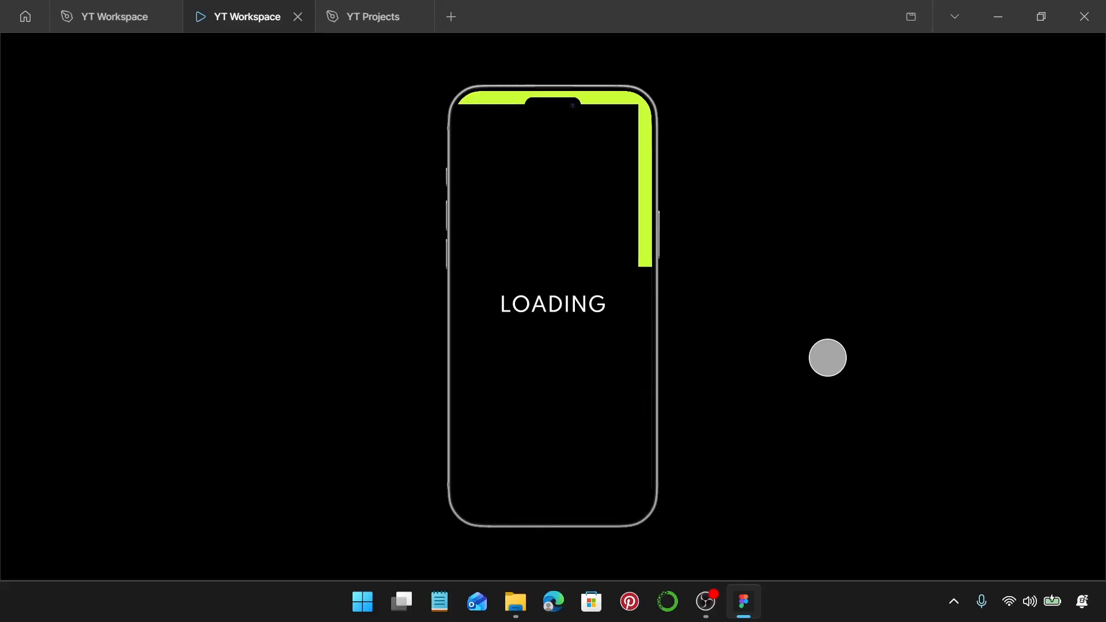
Close the prototype preview and create an iPhone 16 & 17 Pro Max frame on the empty canvas.
key("ctrl+w")
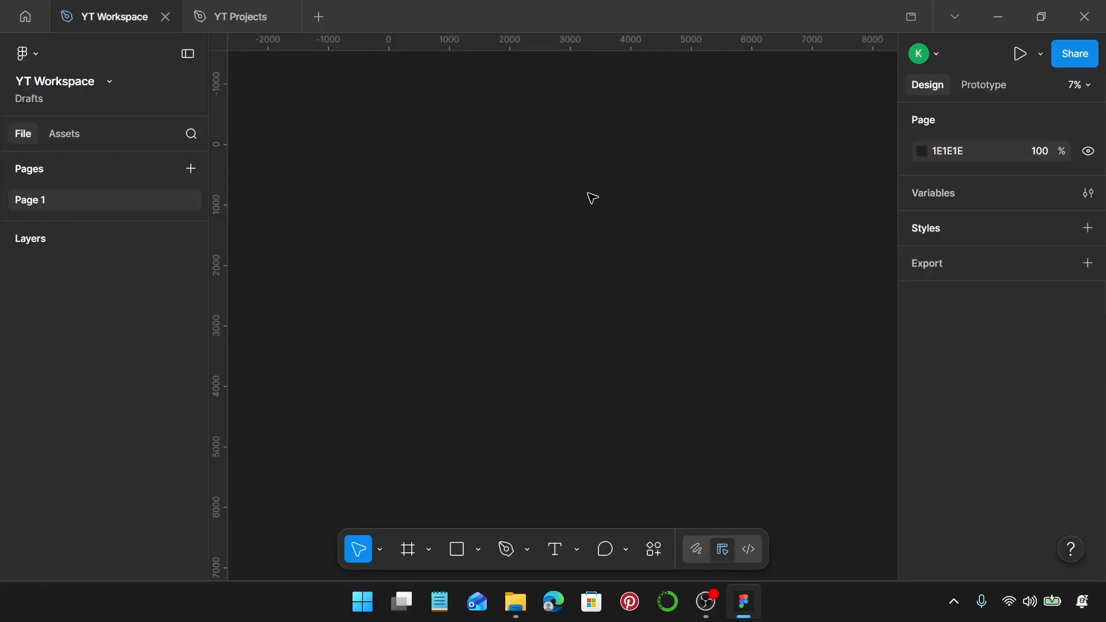
key("f")
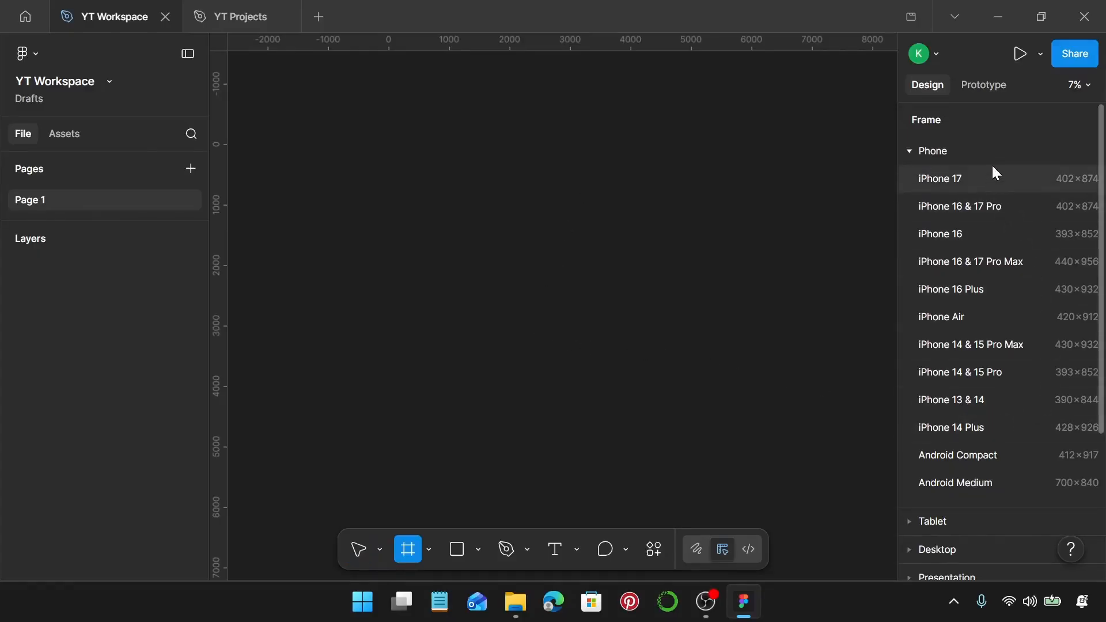
left_click(985, 261)
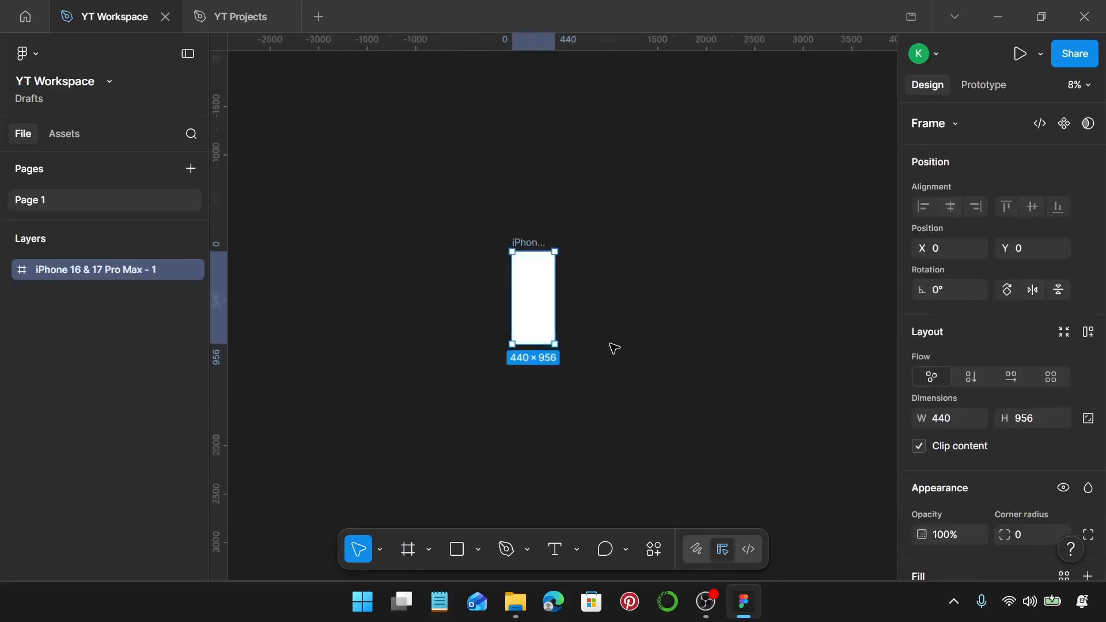
Set the phone frame's fill to black, 000000.
scroll(963, 383, "down", 4)
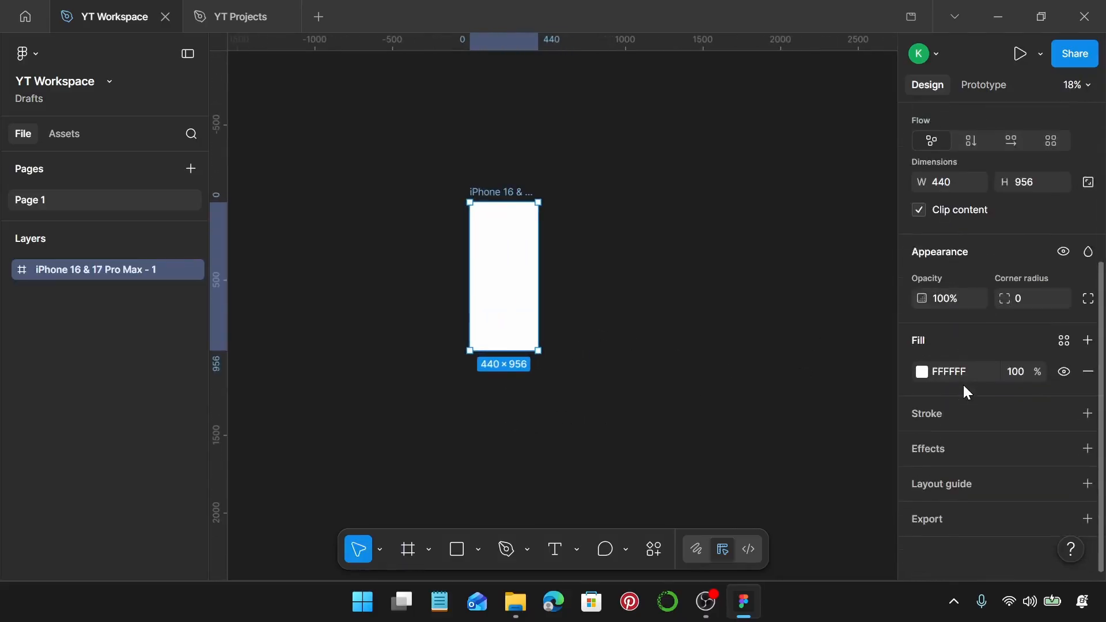
left_click(920, 372)
left_click_drag(838, 380, 659, 445)
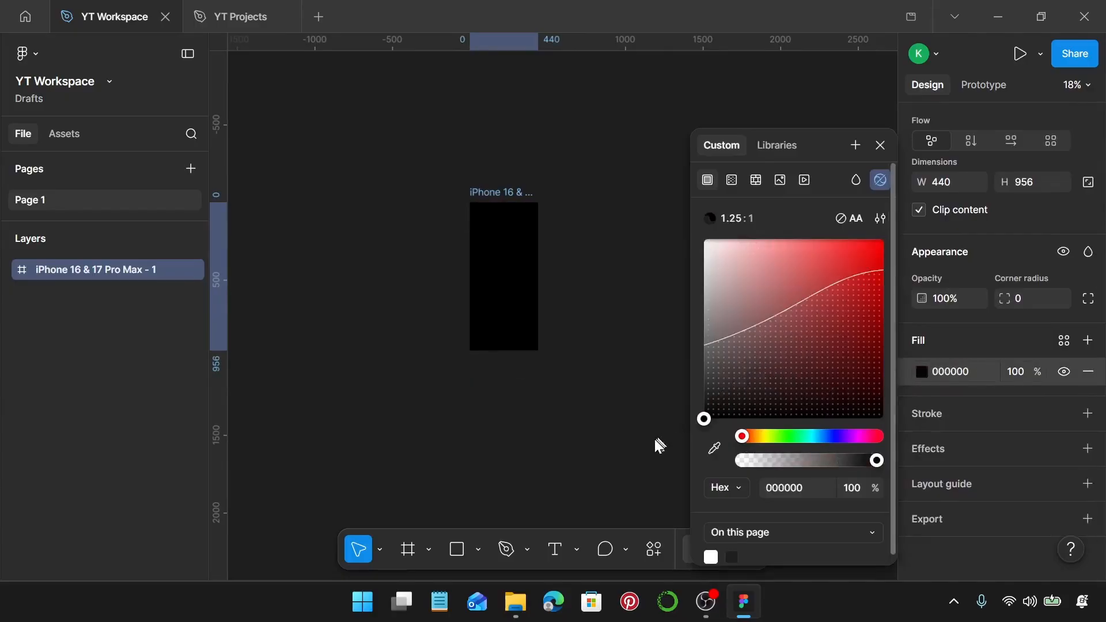
scroll(536, 314, "up", 5)
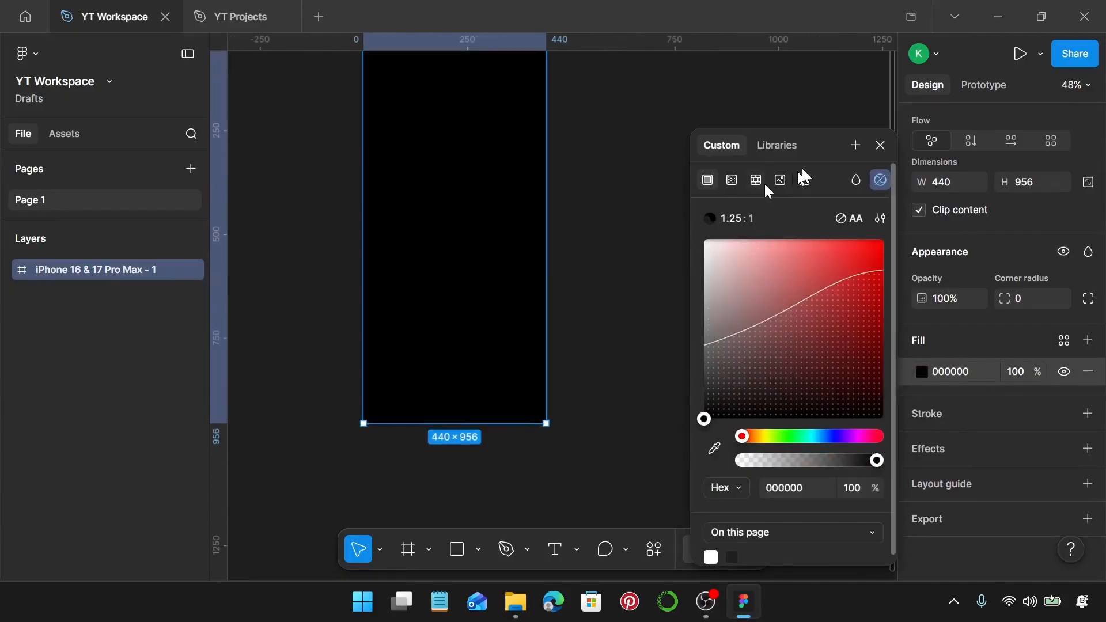
left_click(881, 146)
Add the text "LOADING" in capitals inside the phone frame.
scroll(424, 269, "up", 2)
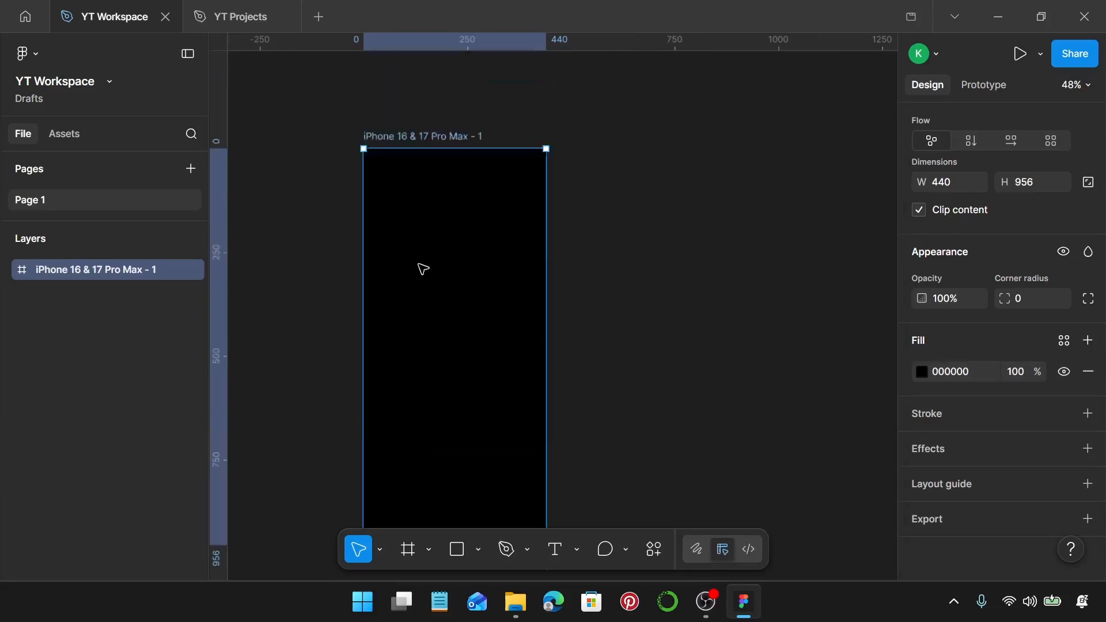
scroll(423, 270, "up", 3)
key("t")
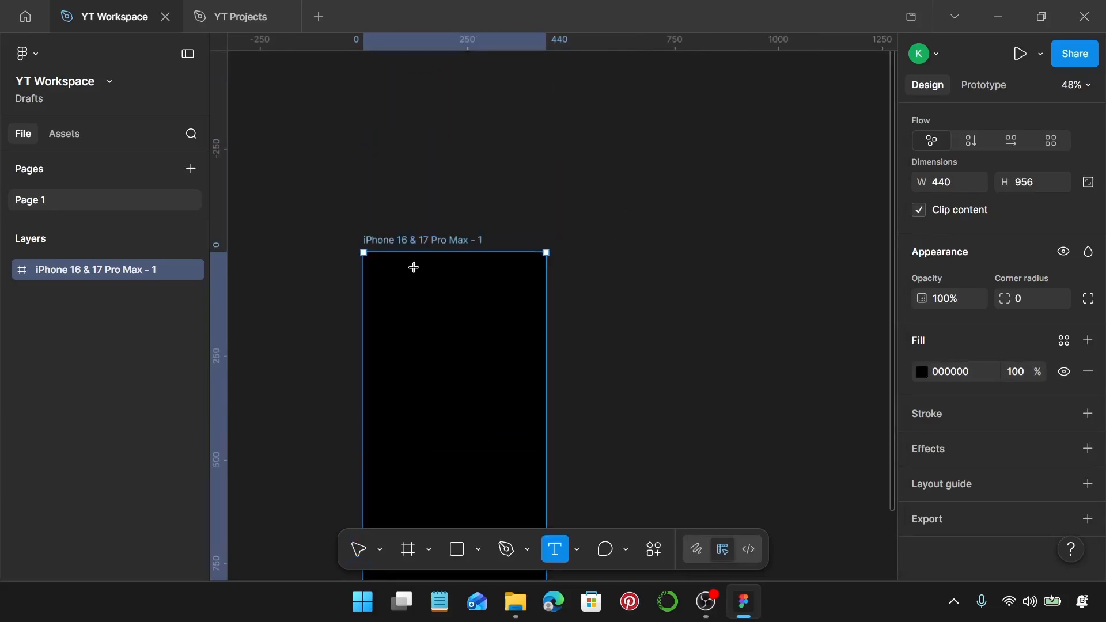
left_click(400, 430)
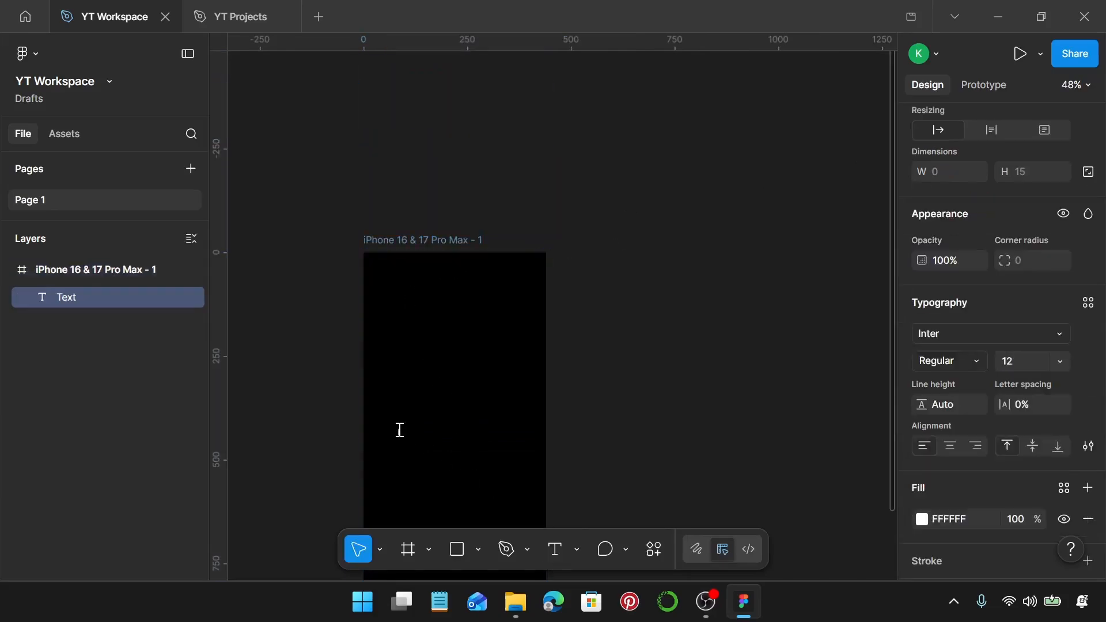
key("Caps_Lock")
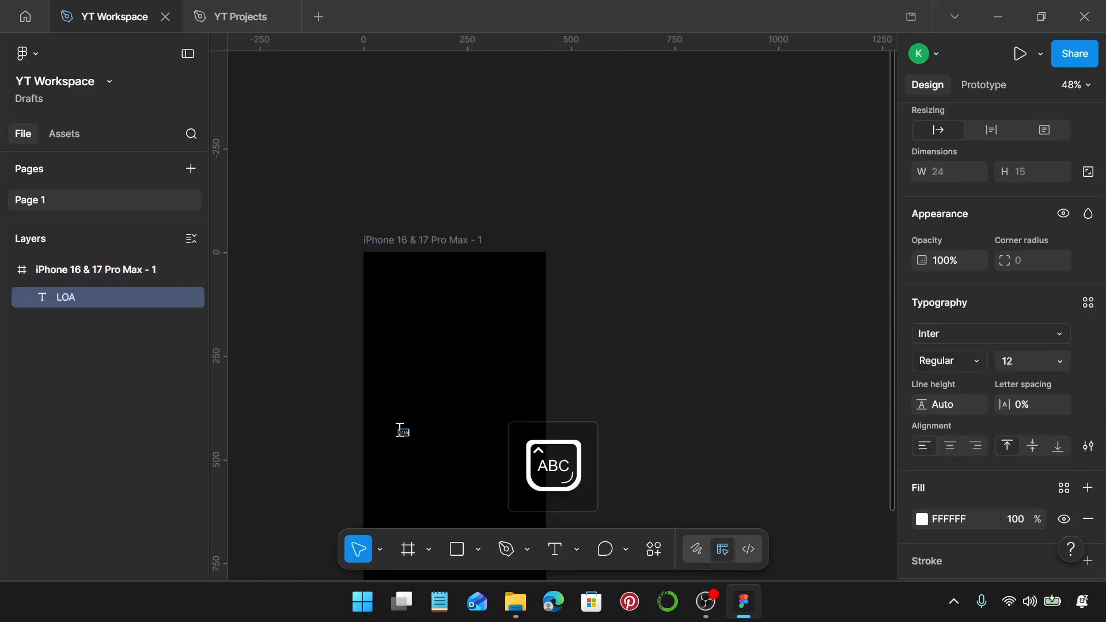
scroll(470, 432, "up", 3)
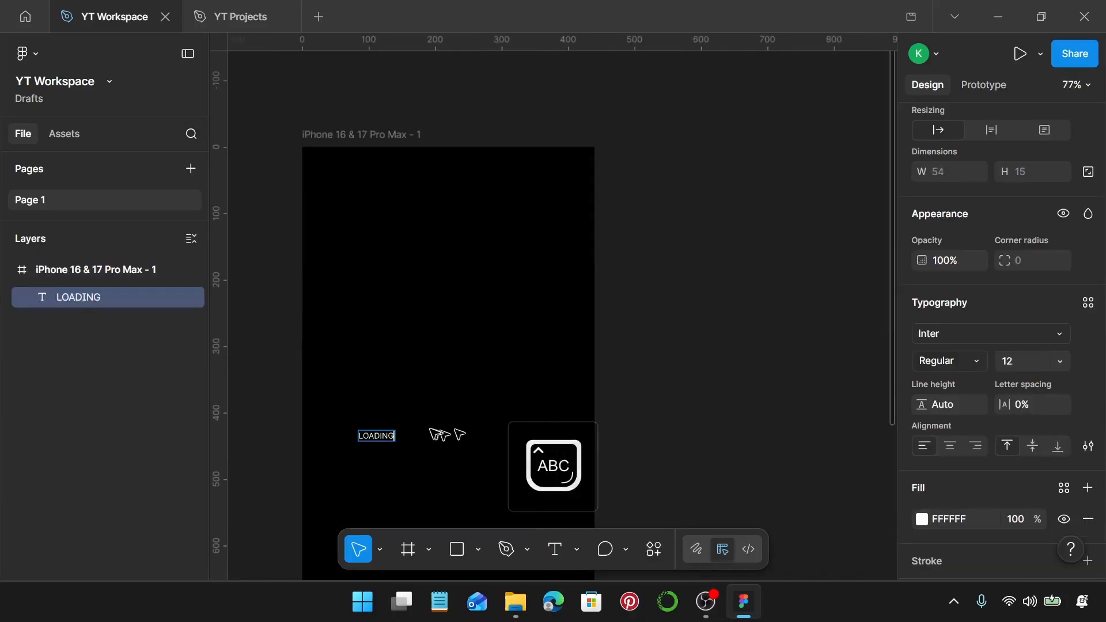
key("Escape")
Set the LOADING text's font to Spartan with Medium weight.
scroll(1060, 438, "down", 3)
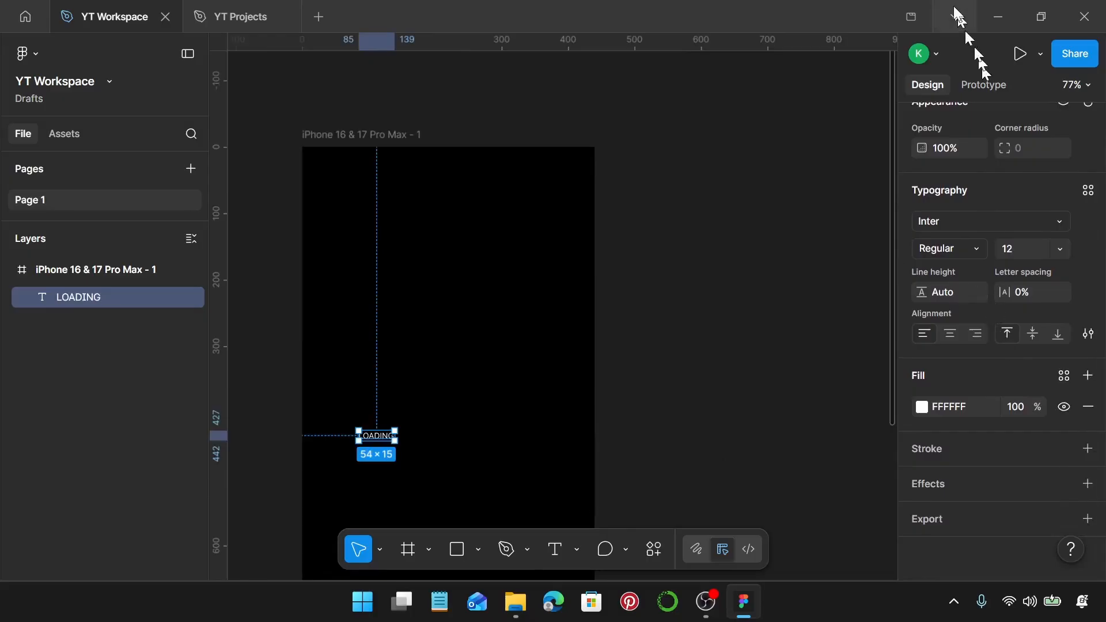
left_click(950, 221)
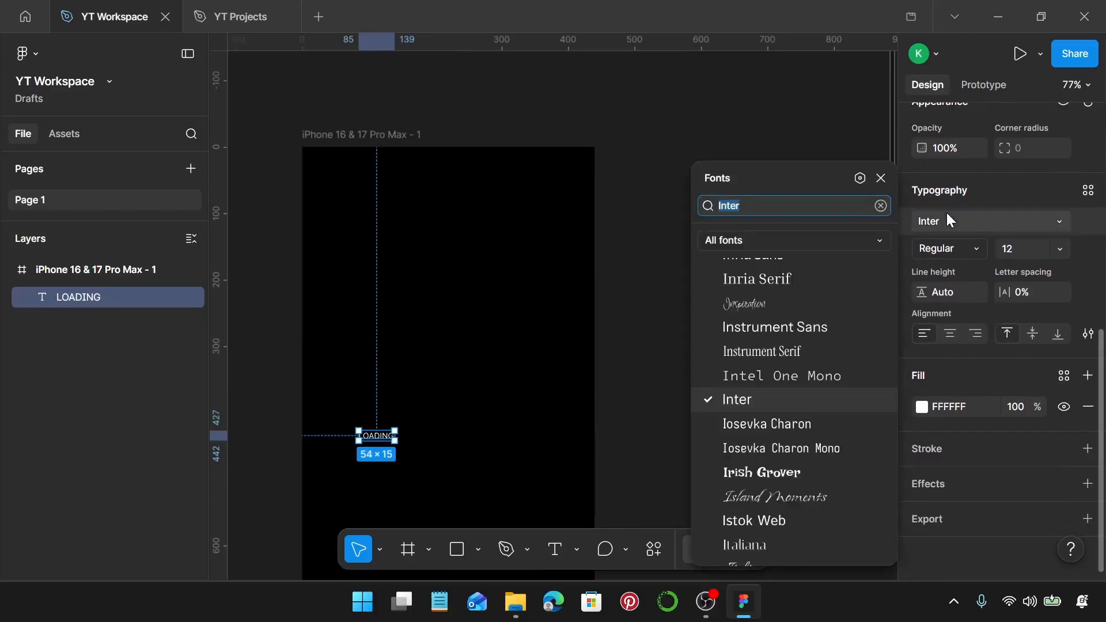
type("SPAR")
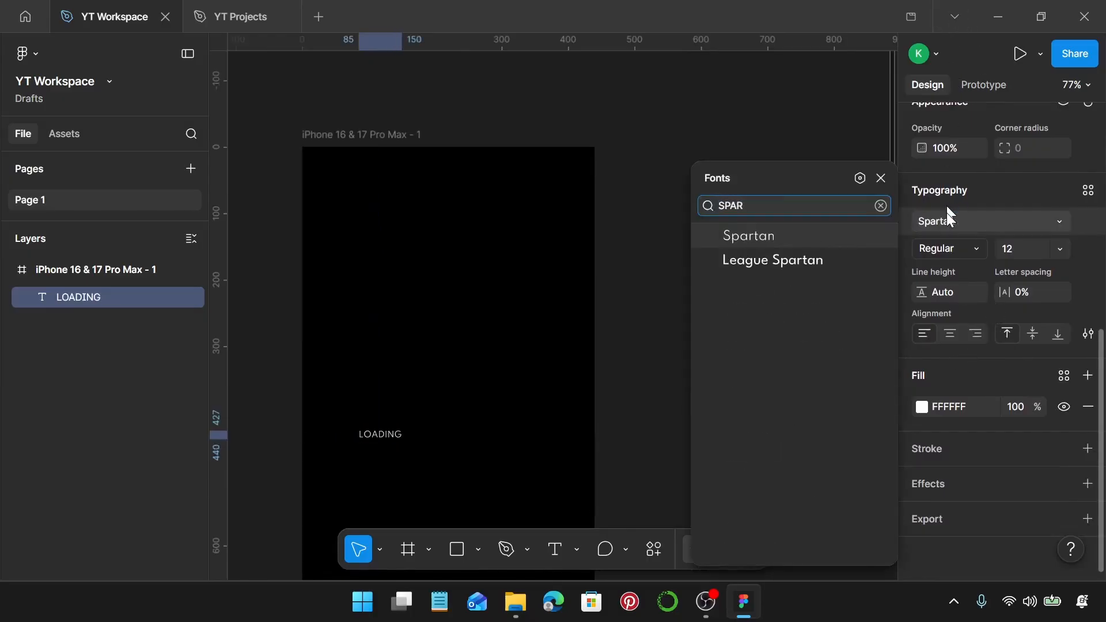
left_click(867, 233)
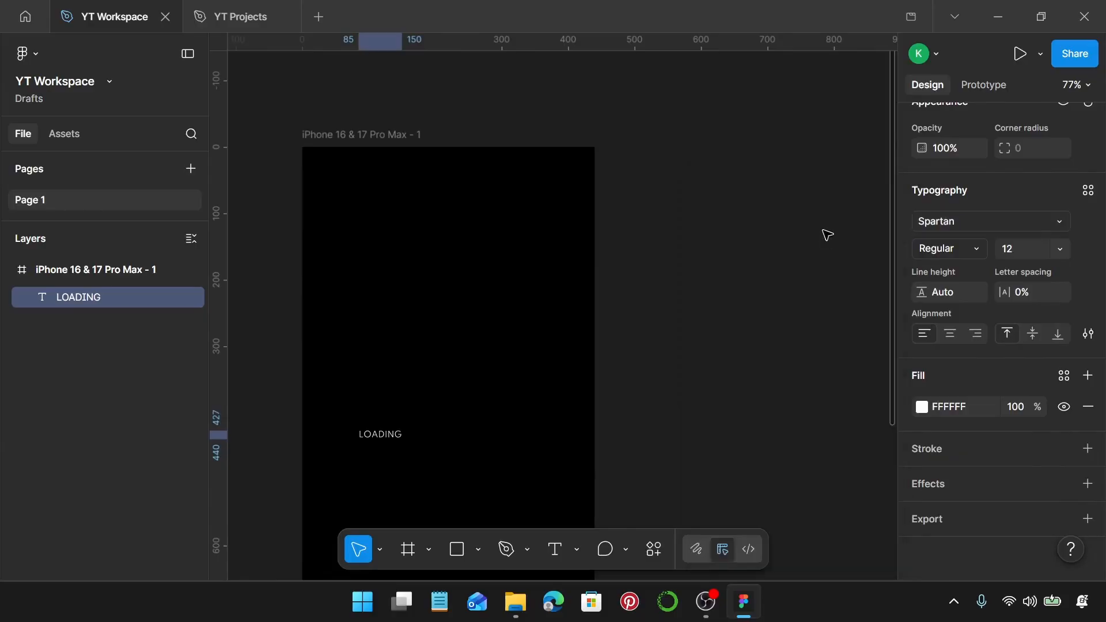
left_click(977, 248)
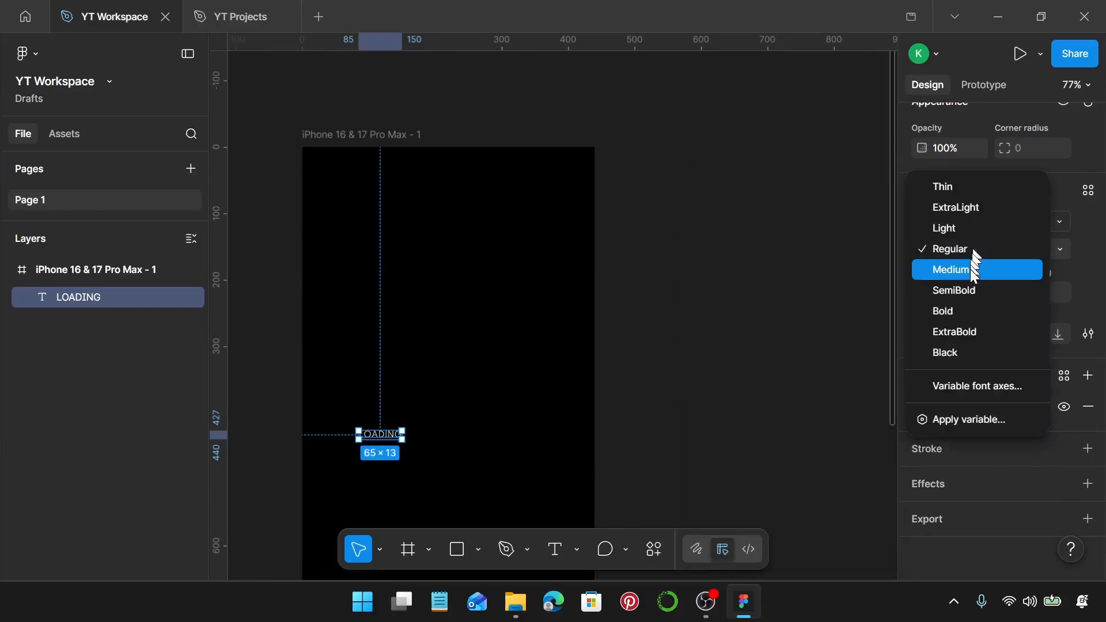
left_click(972, 268)
Set the LOADING text's font size to 44 and its line height to 52.
left_click(1027, 252)
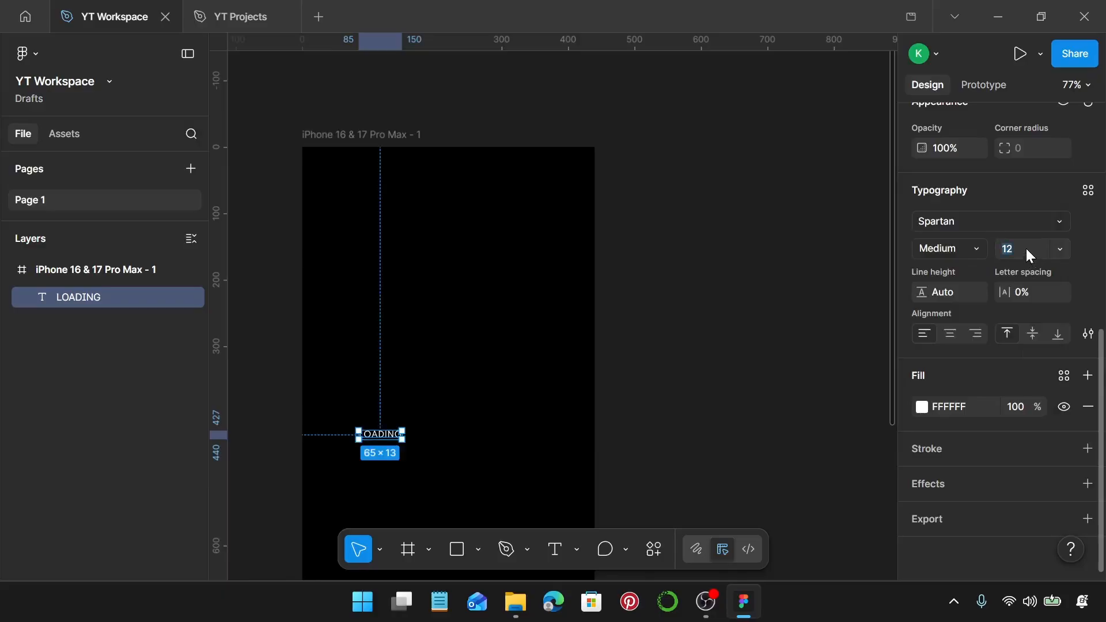
type("44")
key("Return")
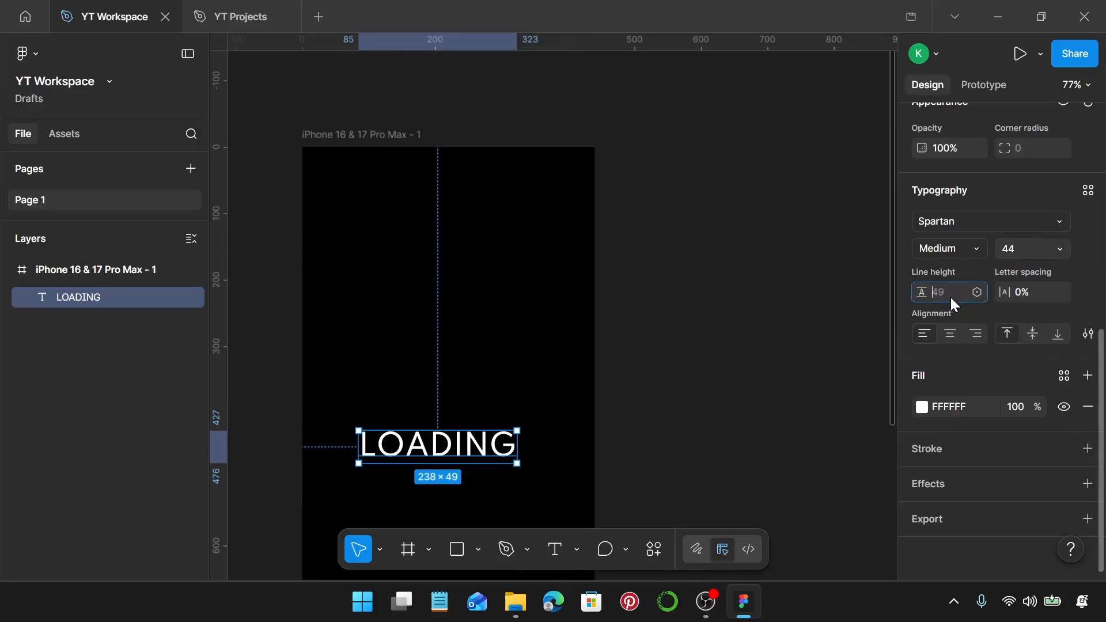
type("52")
key("Return")
Centre the LOADING text horizontally and vertically in the phone frame and deselect it.
scroll(538, 329, "down", 3)
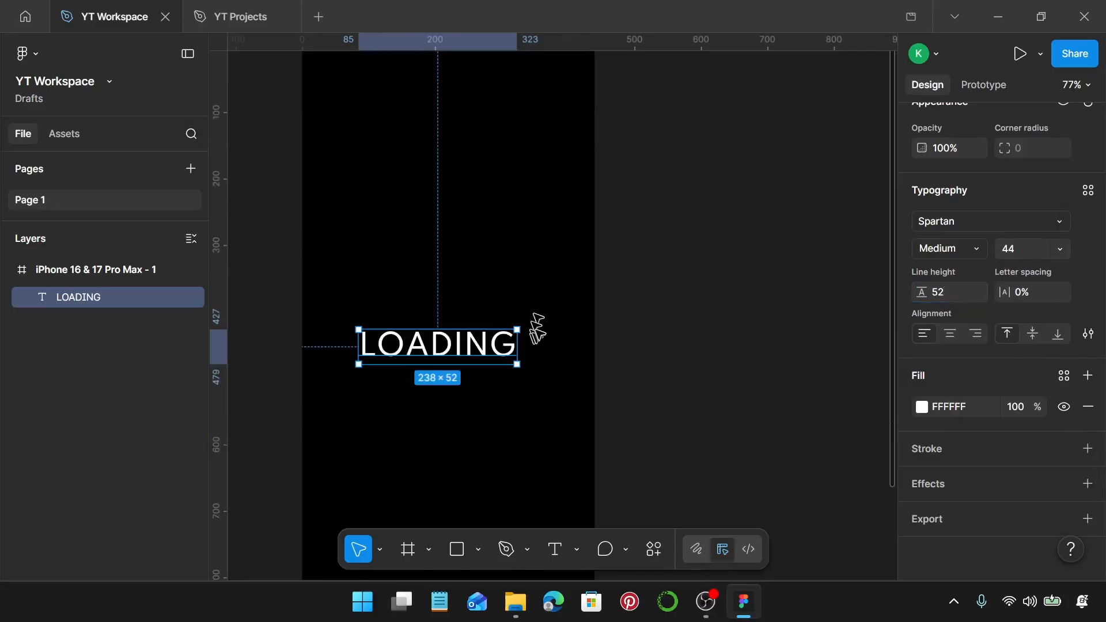
left_click_drag(477, 342, 488, 362)
scroll(487, 357, "down", 5)
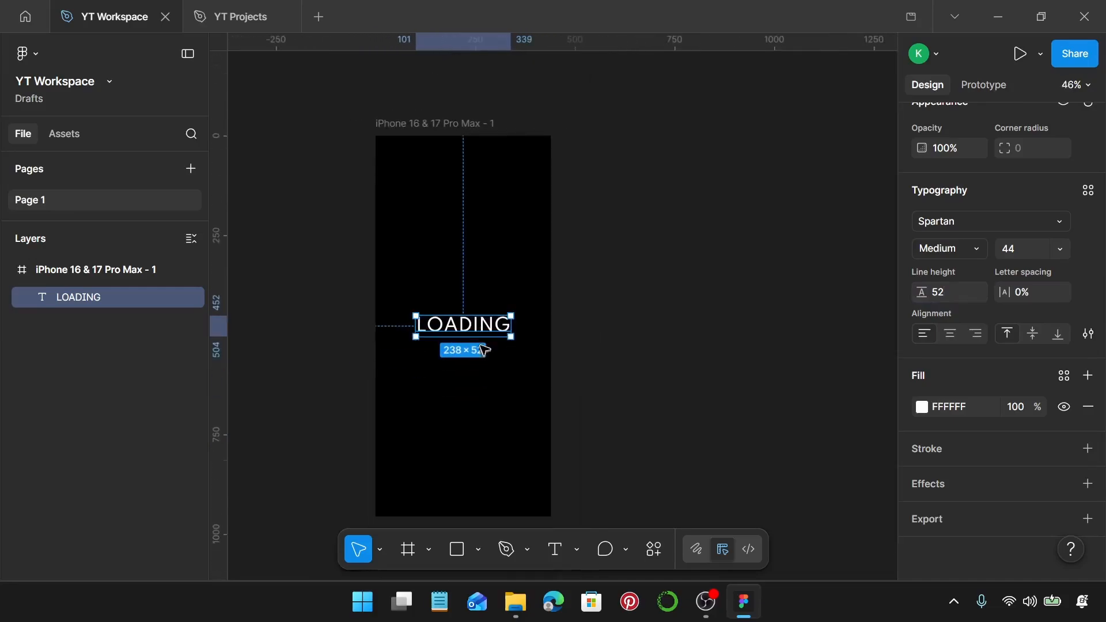
left_click(459, 248)
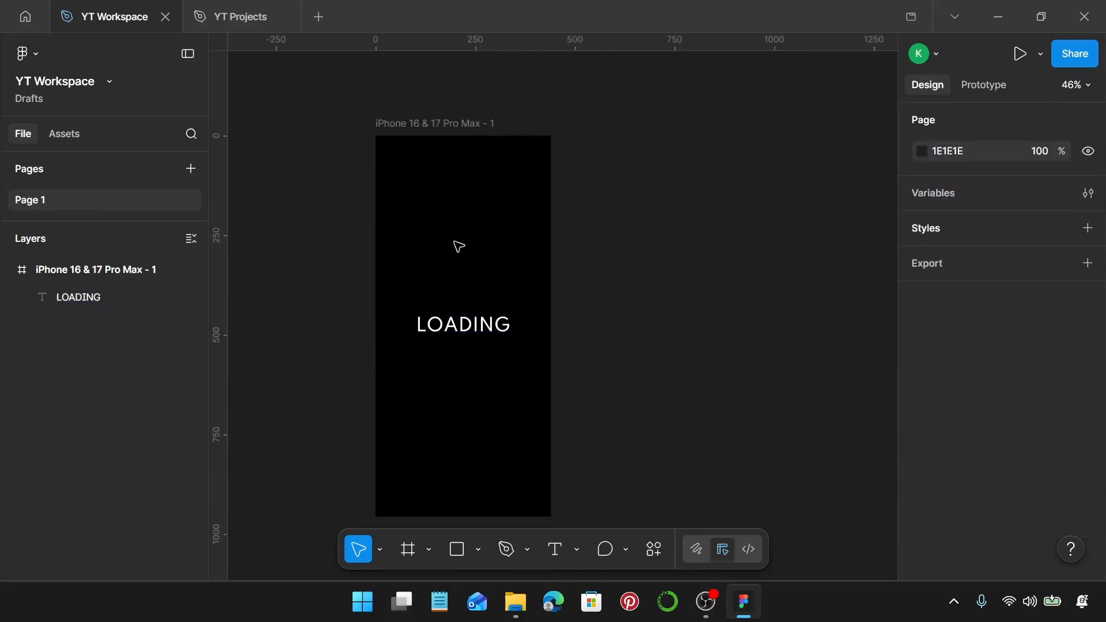
Draw a rectangle of about 15 × 15 and move it to the phone frame's top-left corner.
key("r")
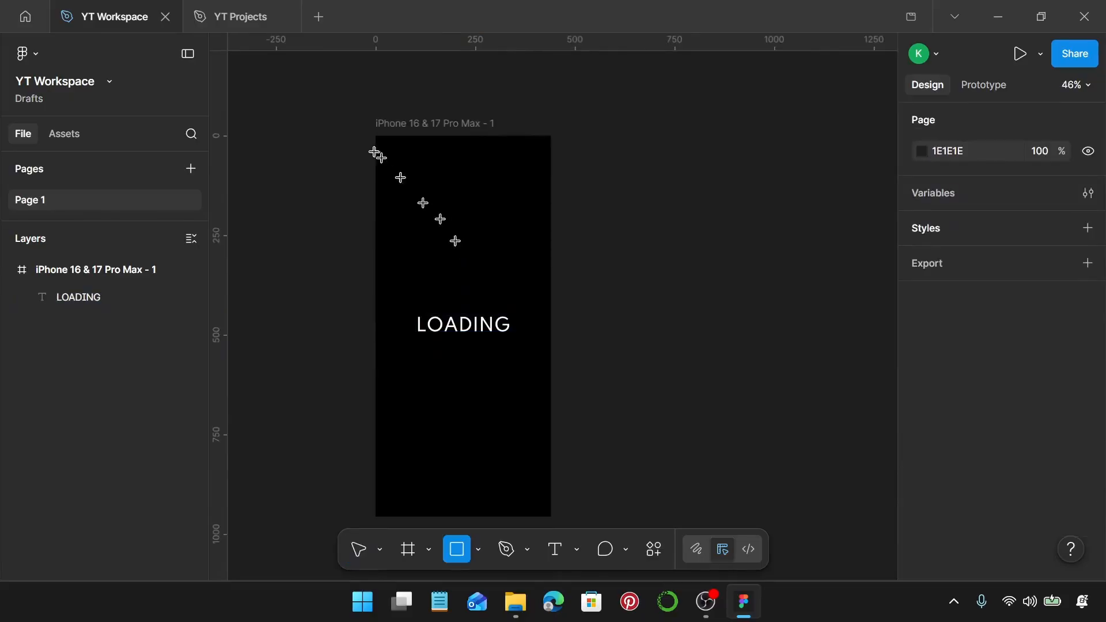
scroll(375, 144, "up", 10)
scroll(374, 131, "up", 8)
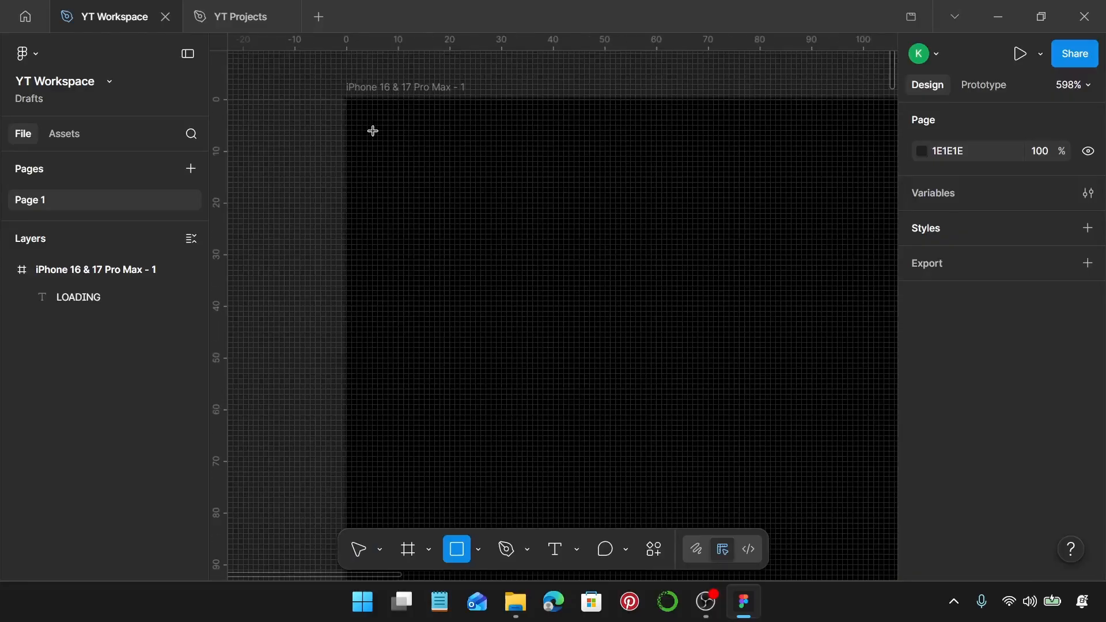
left_click_drag(346, 97, 468, 220)
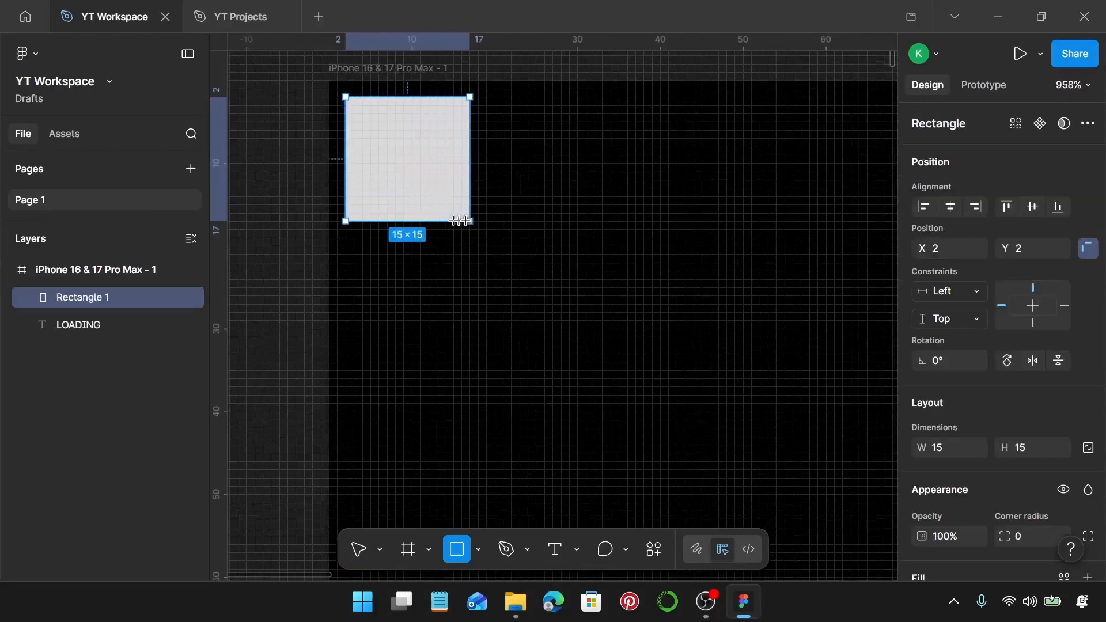
left_click_drag(424, 181, 397, 158)
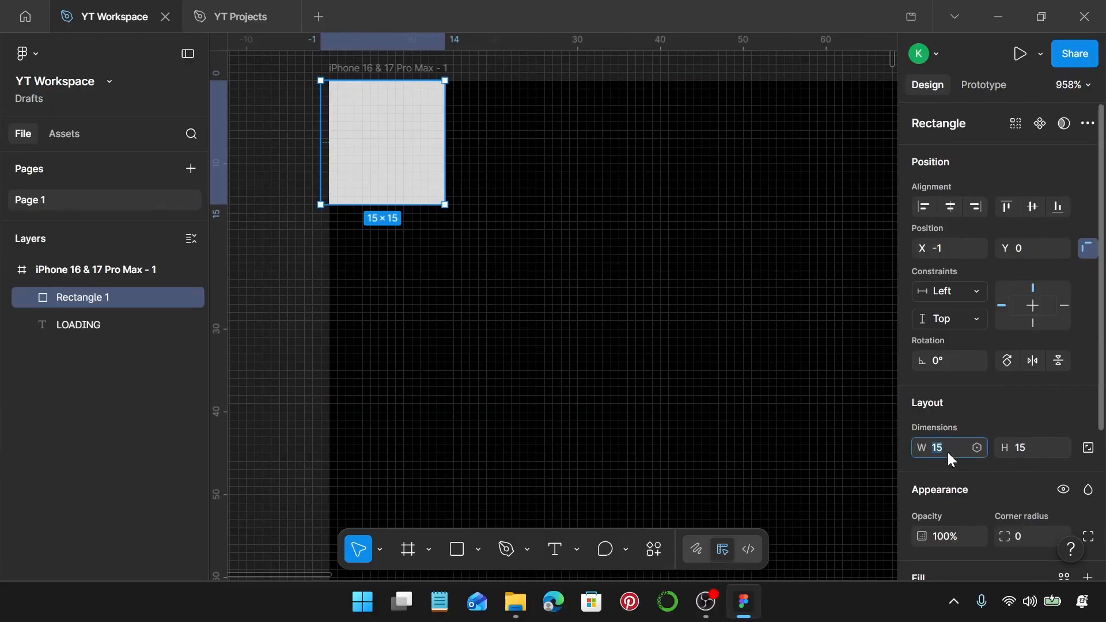
Resize the corner rectangle to 30 × 30 and align it to the frame's corner at X 0, Y 0.
type("30")
key("Return")
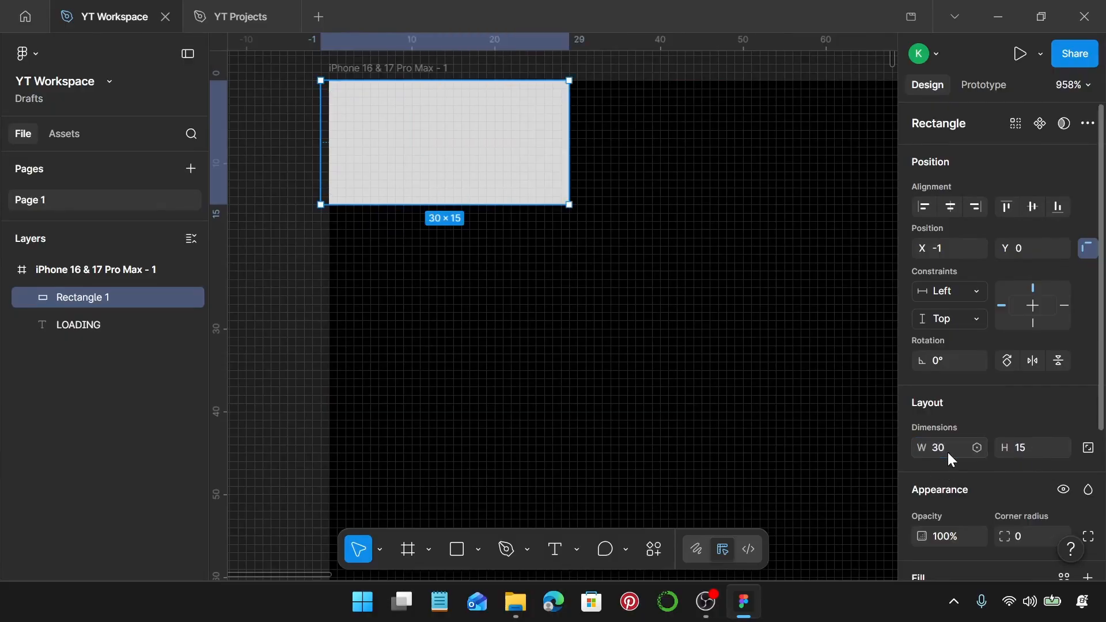
left_click(1027, 443)
key("Return")
mouse_move(410, 212)
left_mouse_down()
mouse_move(427, 212)
mouse_move(425, 221)
left_mouse_up()
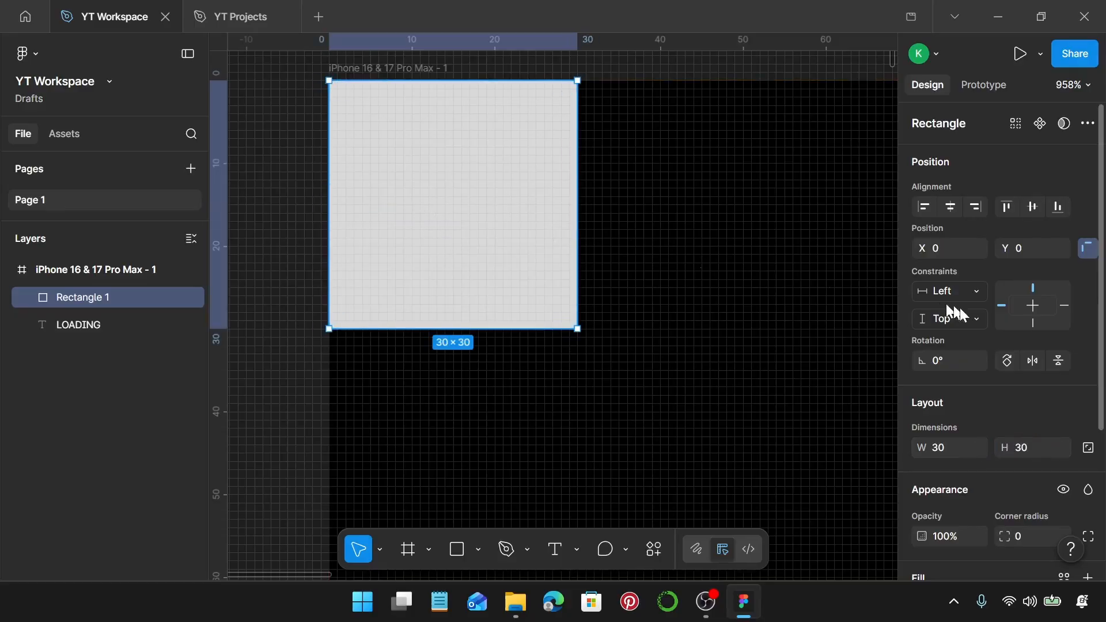
Set the corner square's fill colour to C9FF35.
scroll(1063, 378, "down", 4)
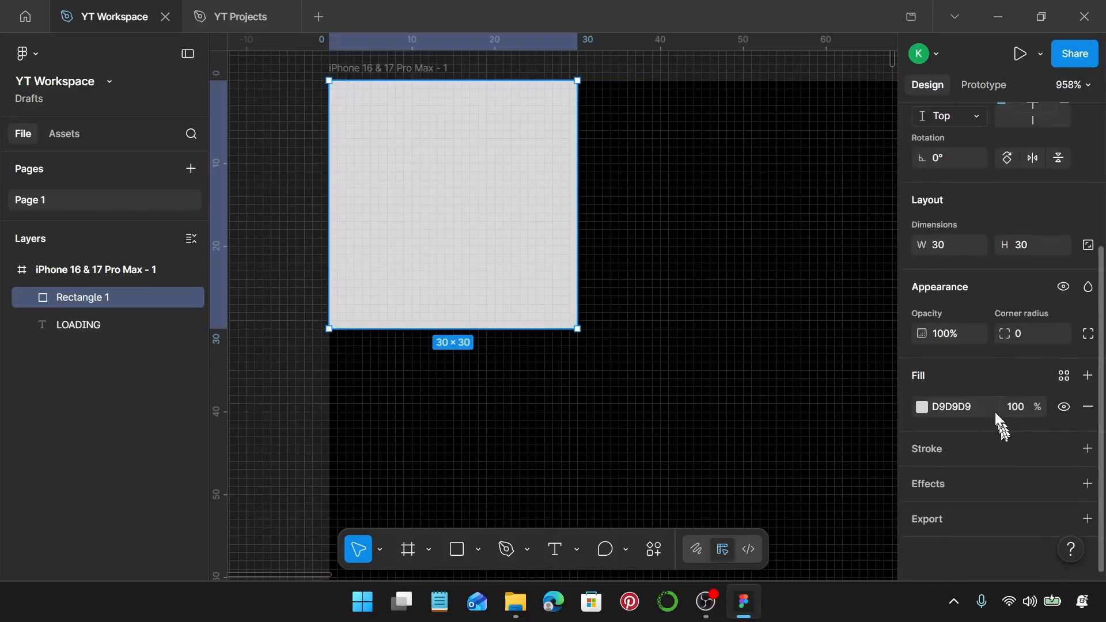
left_click(961, 409)
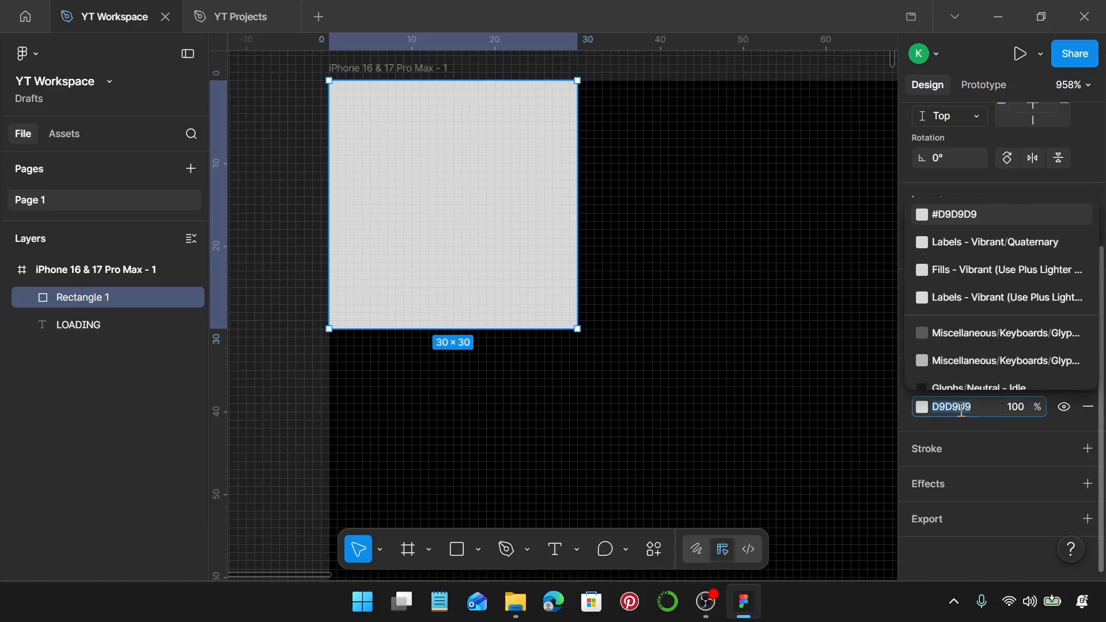
type("C9")
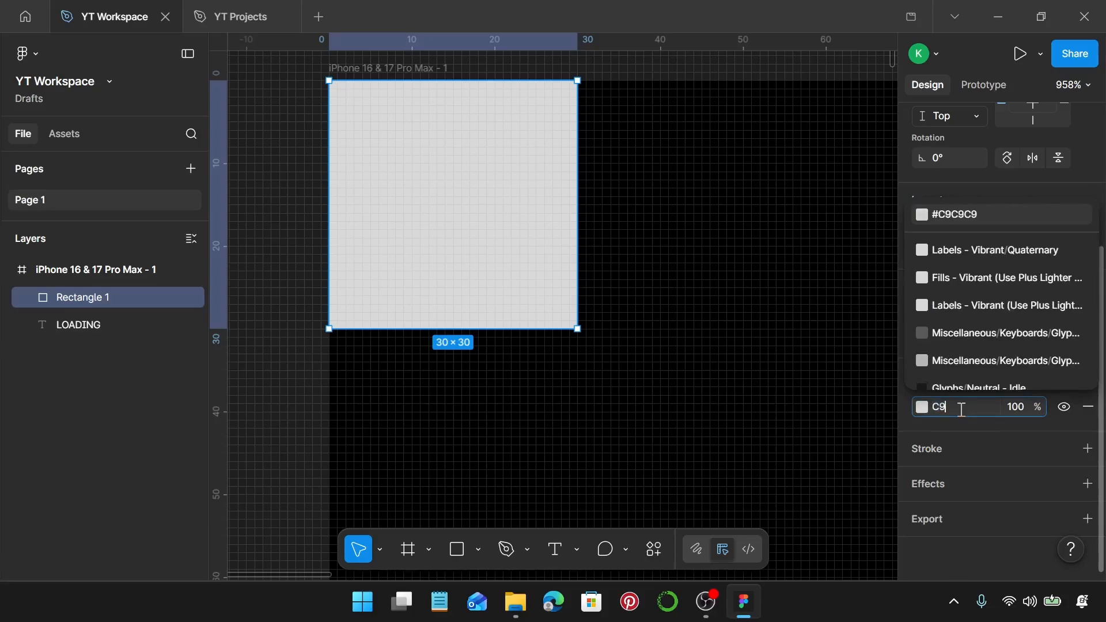
type("FF35")
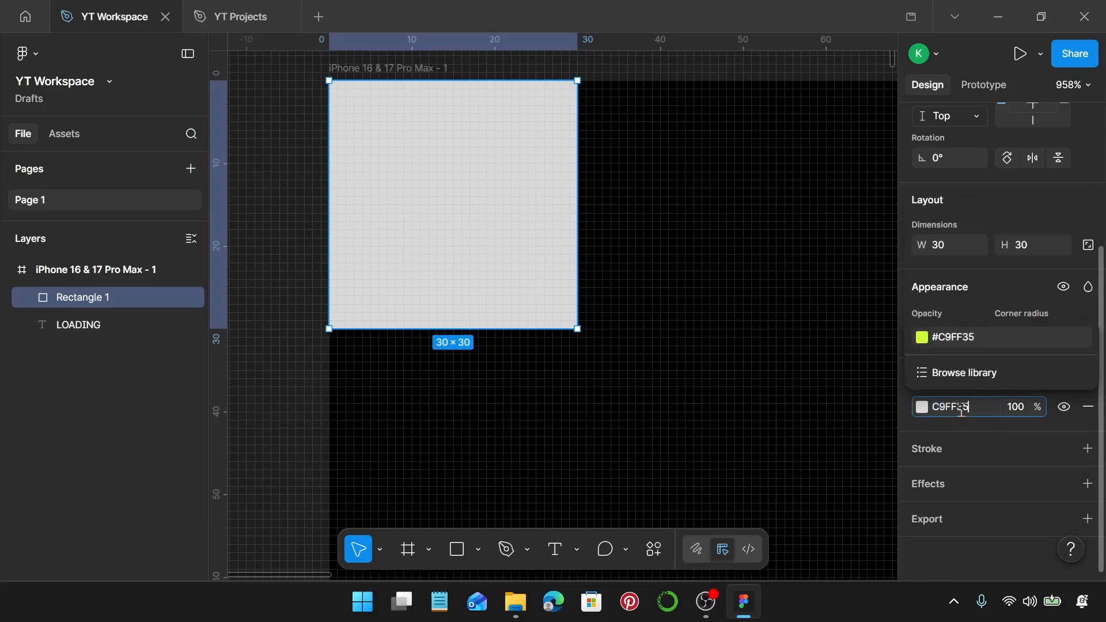
key("Return")
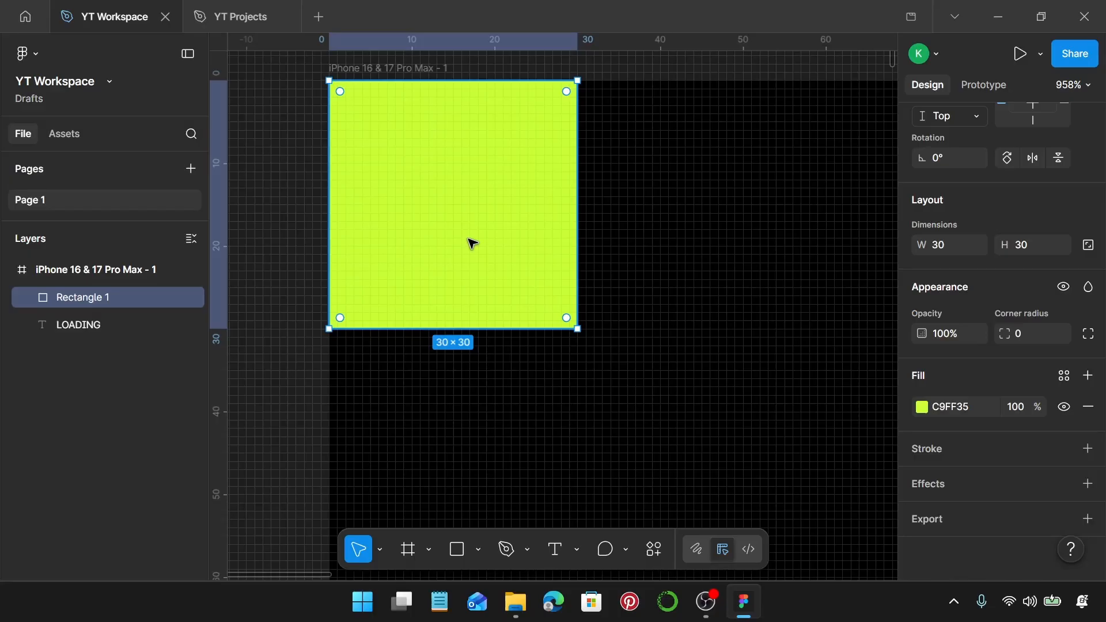
Duplicate the lime-green corner square three times in place.
key("ctrl+d")
key("ctrl+d")
key("ctrl+d")
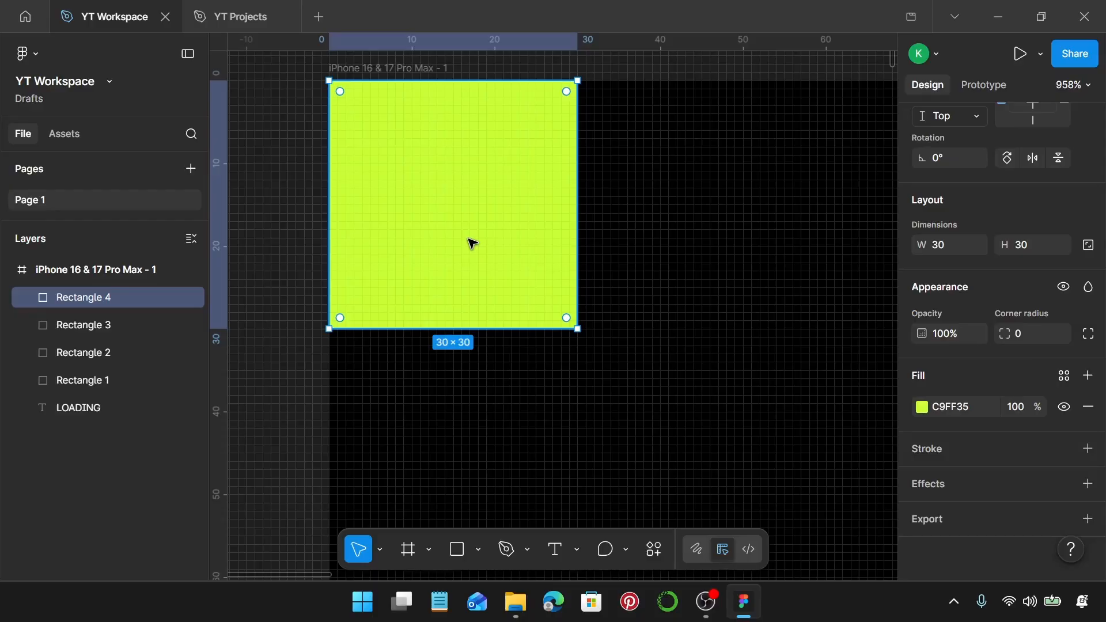
scroll(472, 242, "down", 10)
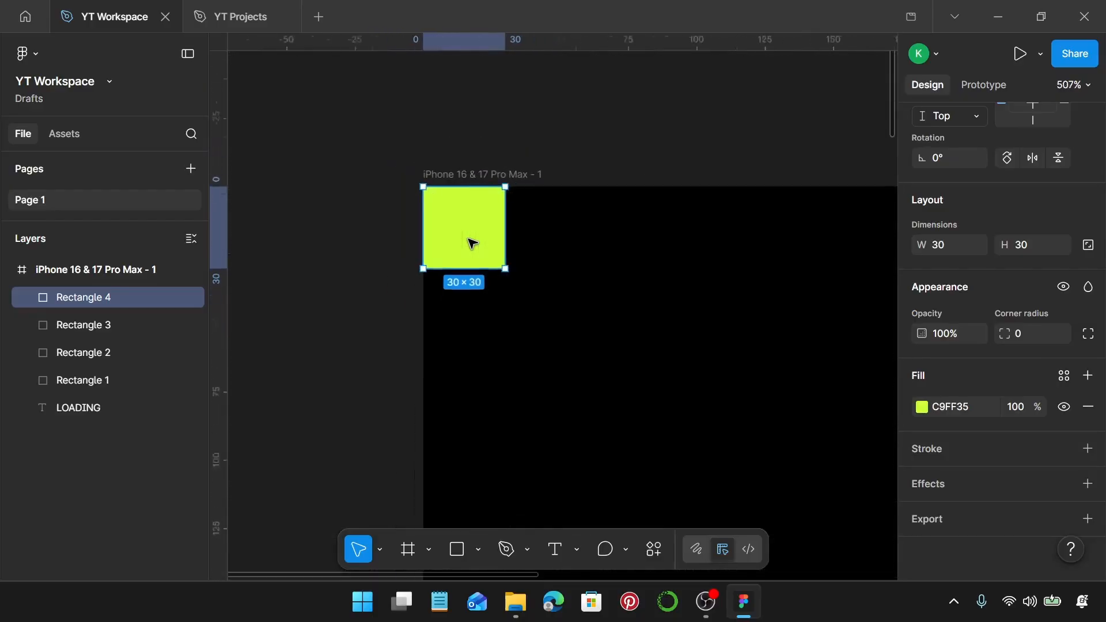
scroll(472, 242, "down", 5)
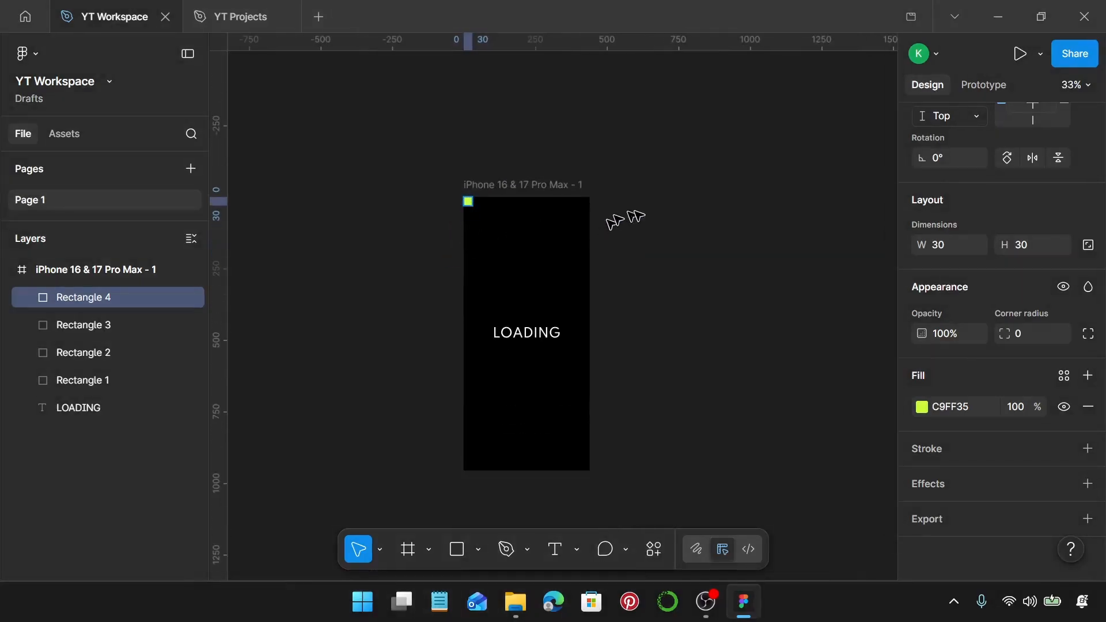
Duplicate the iPhone frame and place the copy beside the original at X 471, Y 0.
left_click(617, 193)
left_click(517, 186)
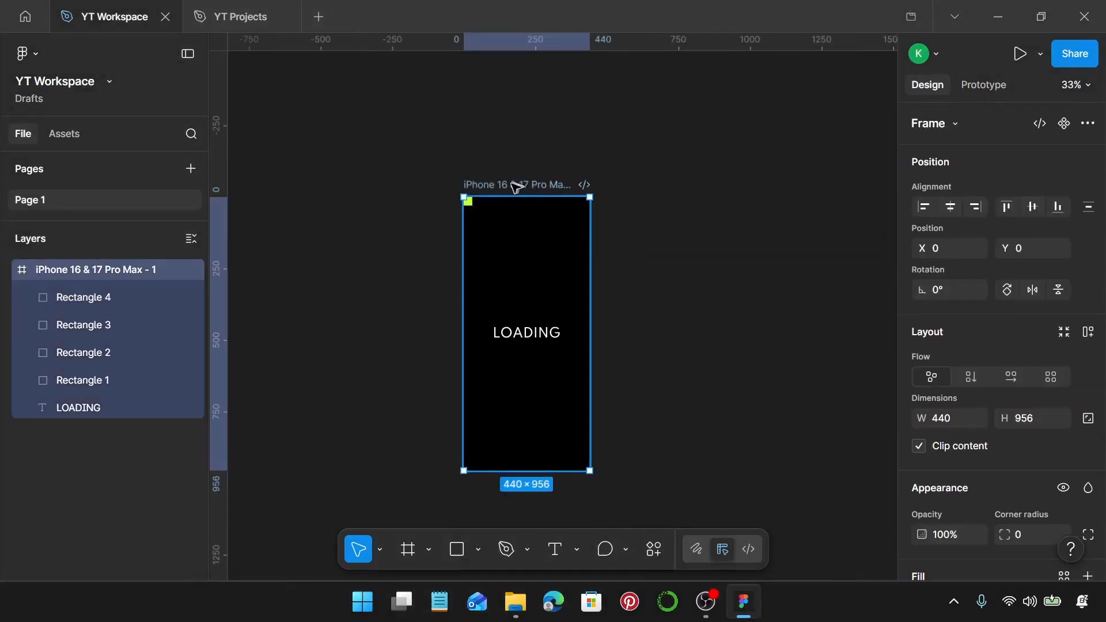
left_click_drag(508, 187, 633, 191)
Stretch Rectangle 1 in the second phone frame down the full left edge, to 30 × 956.
scroll(630, 196, "up", 6)
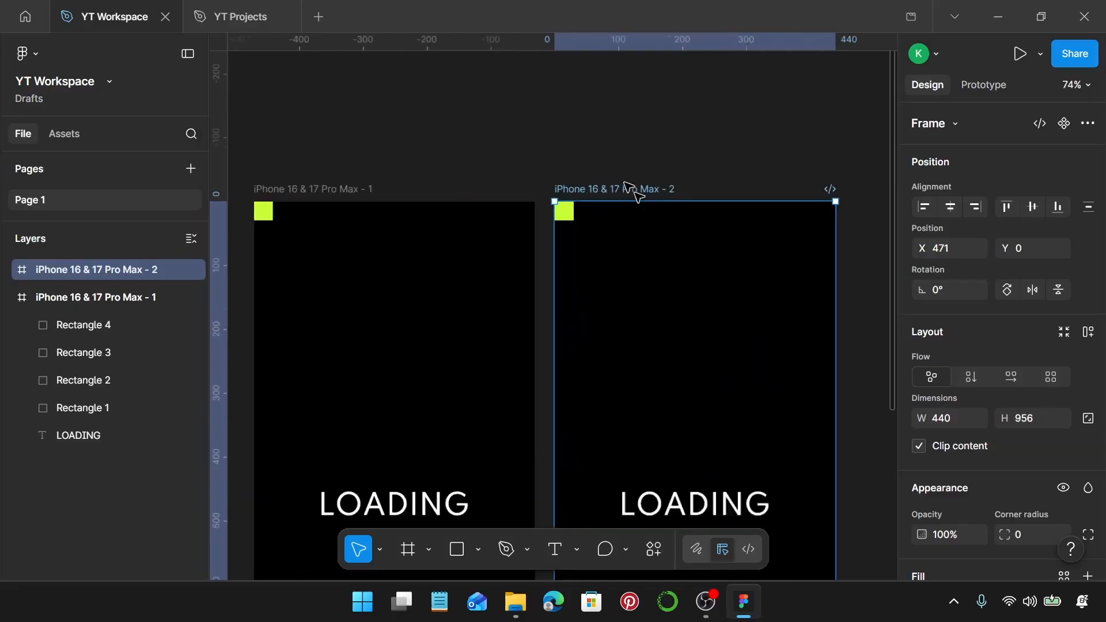
scroll(628, 200, "up", 2)
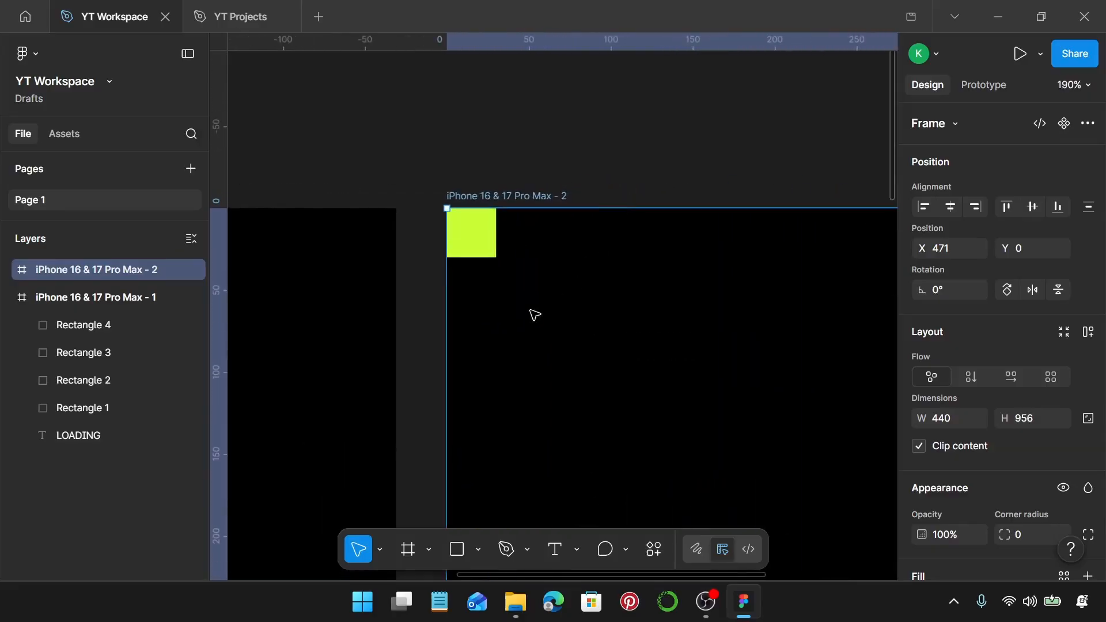
left_click(493, 252)
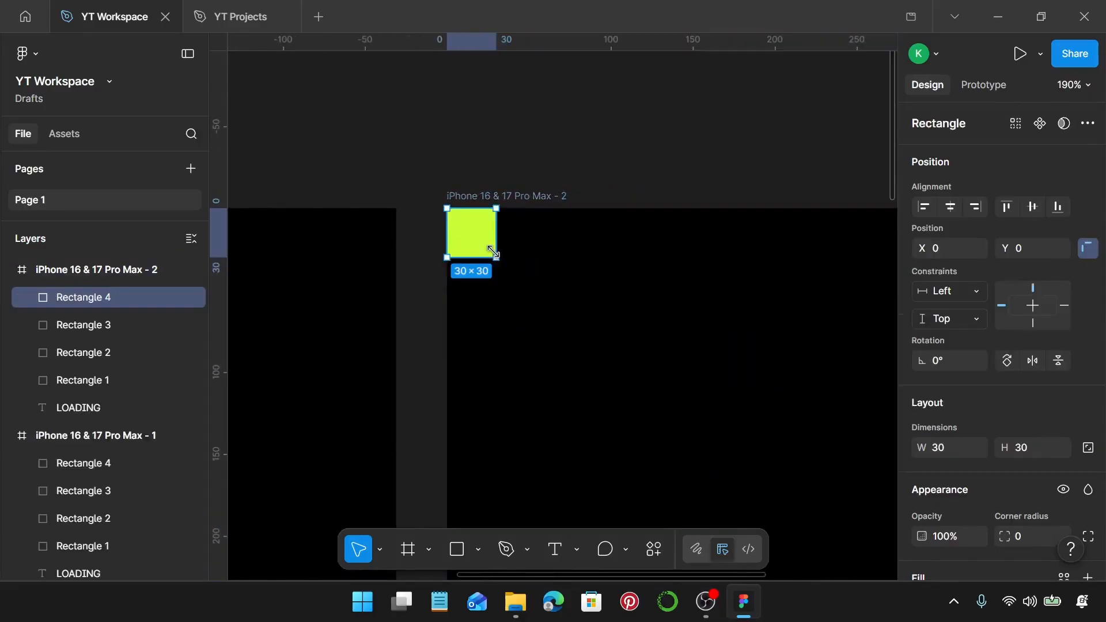
left_click(111, 381)
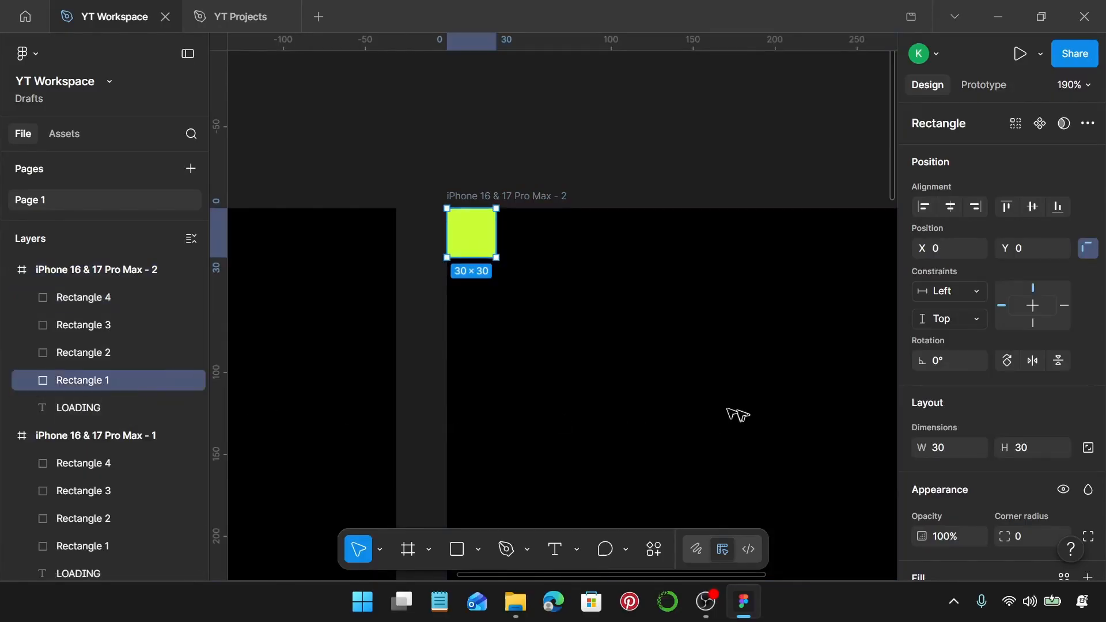
scroll(478, 314, "down", 5)
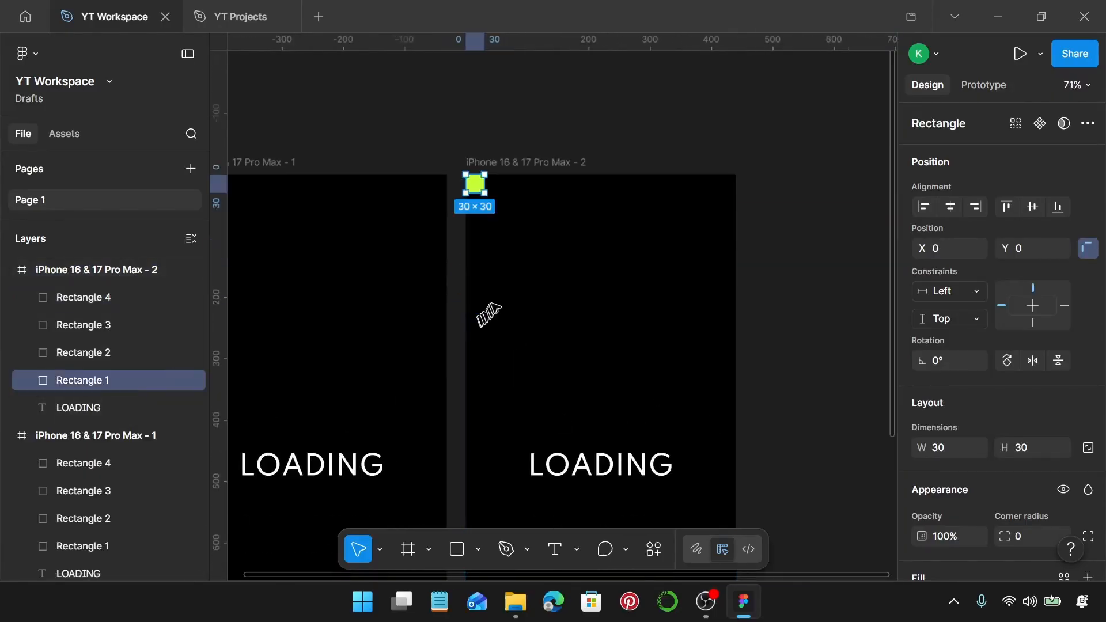
left_click_drag(475, 195, 465, 404)
scroll(472, 392, "down", 5)
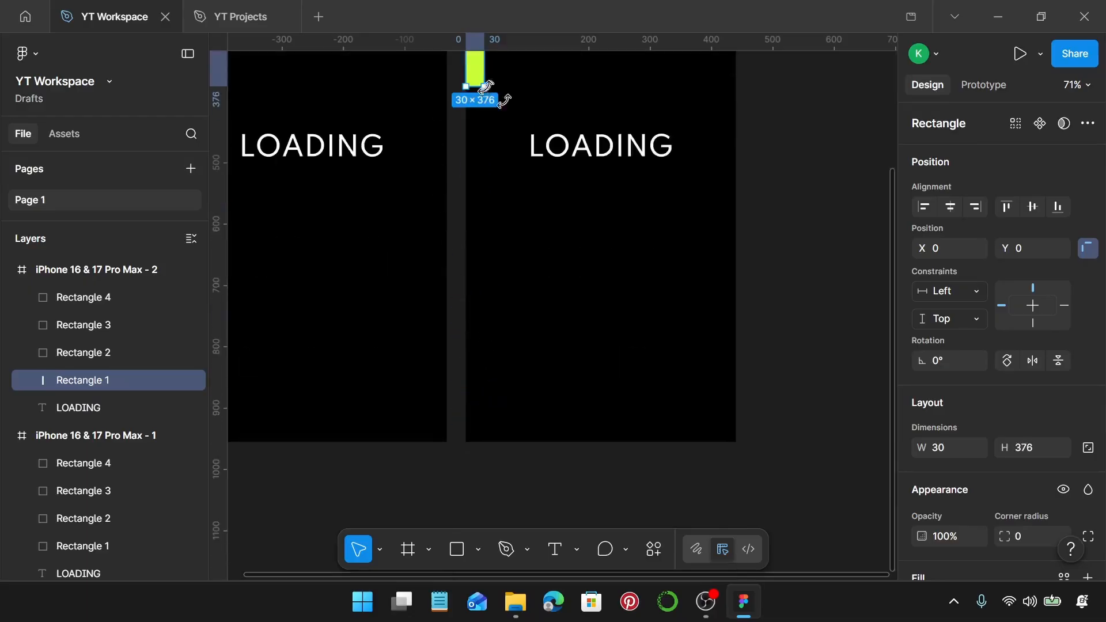
left_click_drag(477, 87, 483, 441)
Move Rectangles 2, 3 and 4 of the second frame together to its bottom-left corner at X 0, Y 926.
scroll(482, 439, "down", 3)
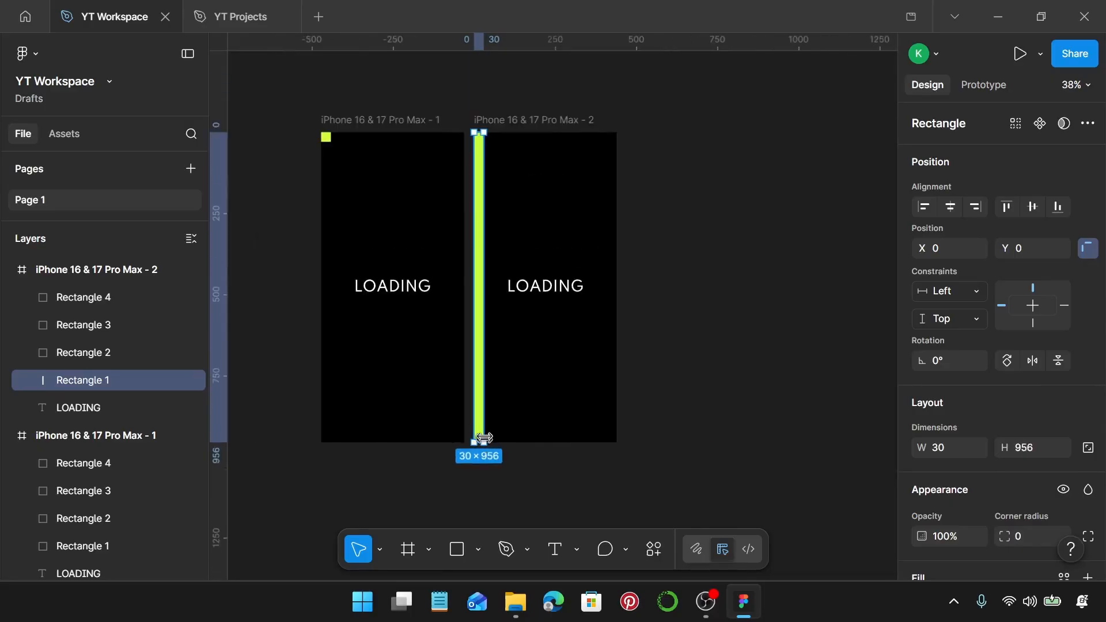
scroll(484, 158, "up", 4)
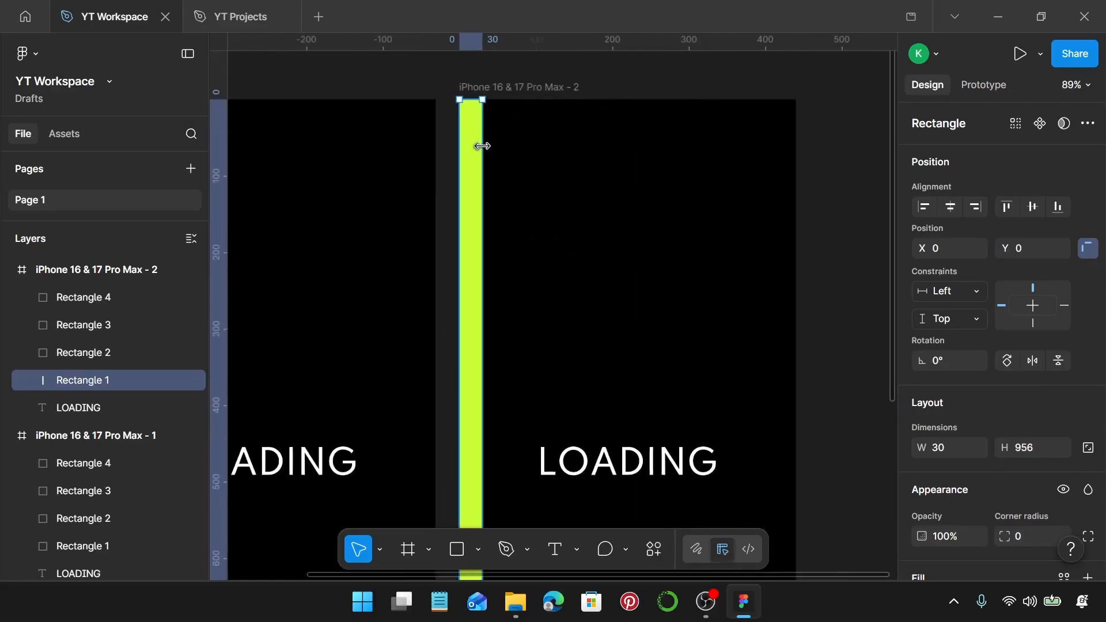
scroll(481, 146, "up", 3)
left_click(462, 102)
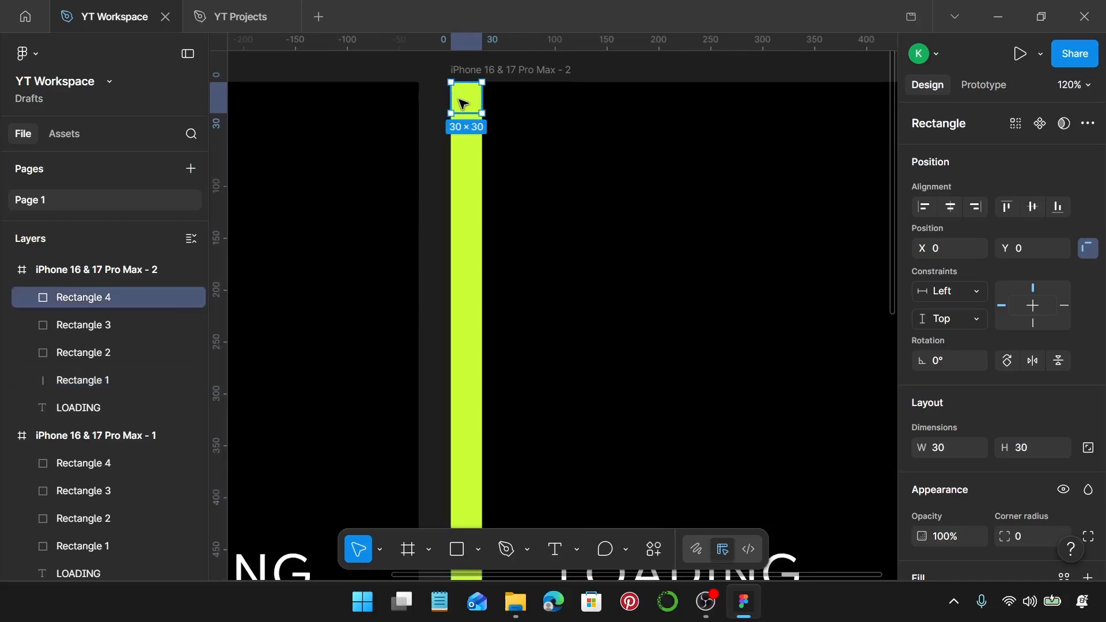
left_click(96, 323, "shift")
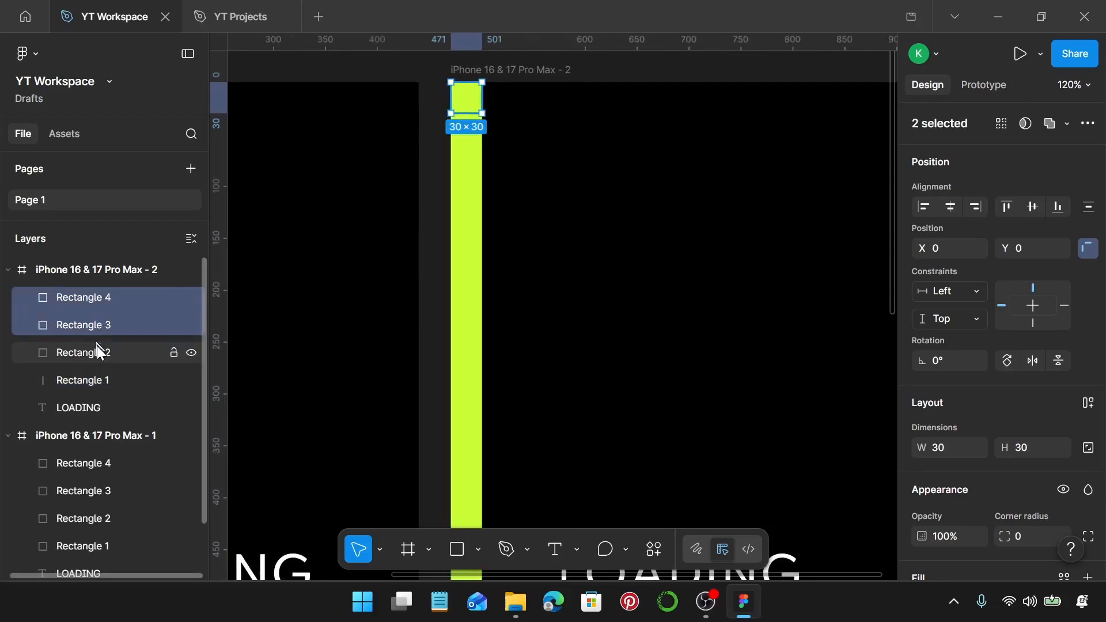
left_click(98, 353)
left_click(109, 328, "shift")
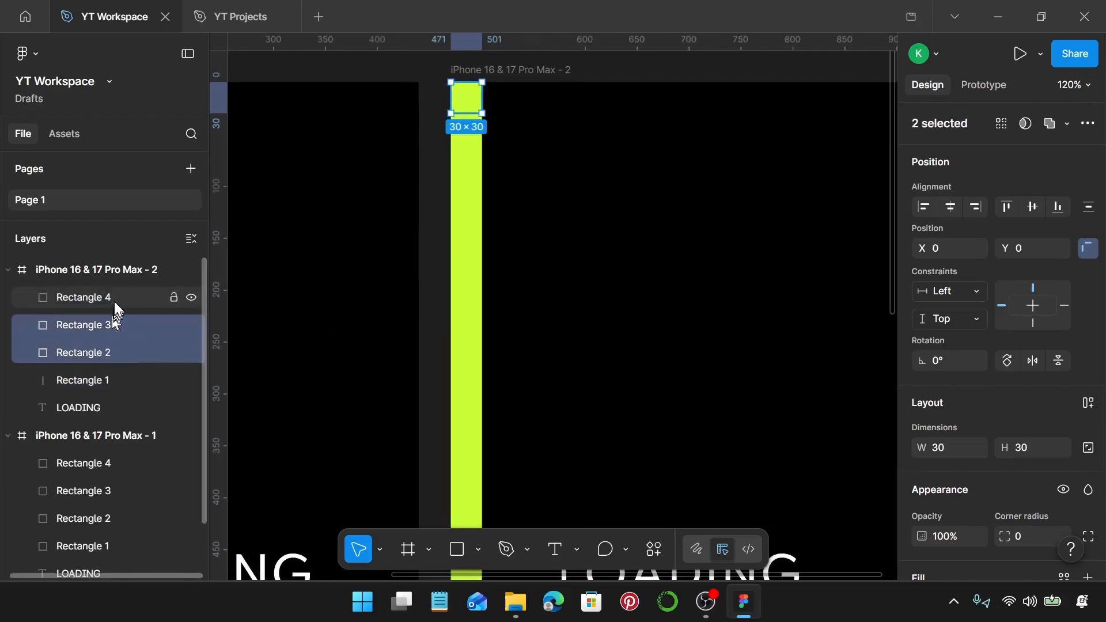
left_click(114, 301, "shift")
scroll(514, 172, "down", 5)
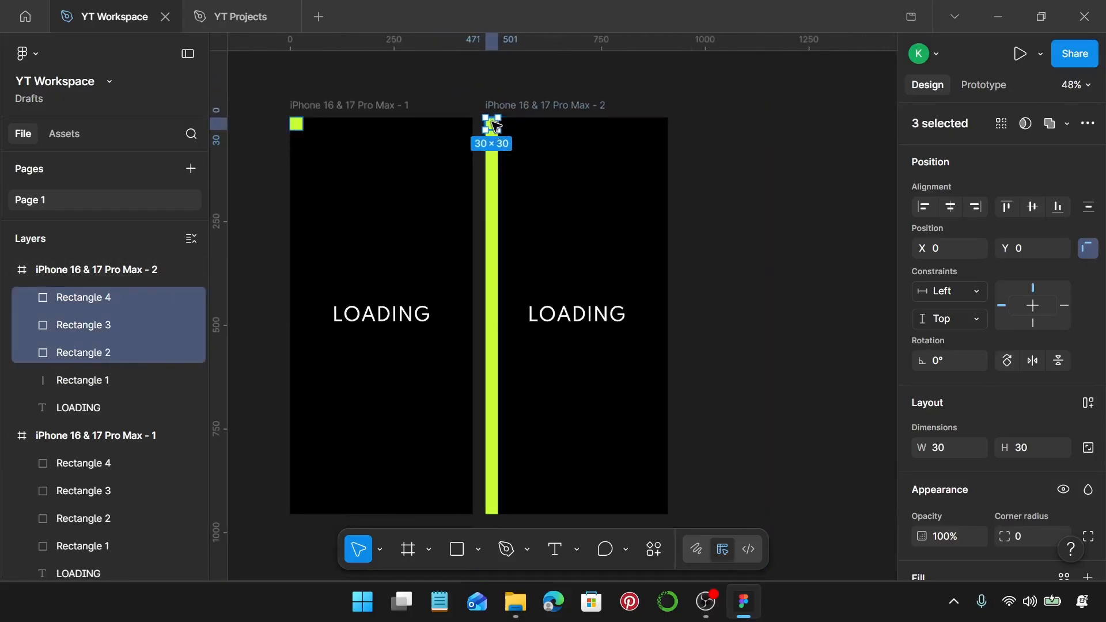
left_click_drag(494, 125, 490, 514)
scroll(487, 512, "up", 5)
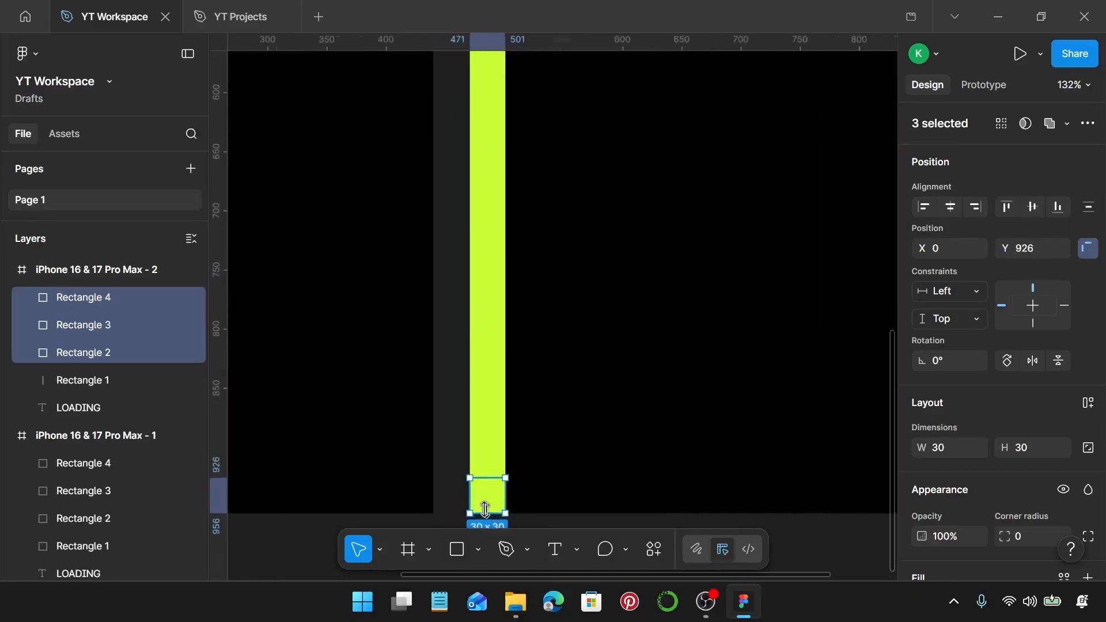
scroll(485, 510, "up", 6)
scroll(479, 502, "down", 1)
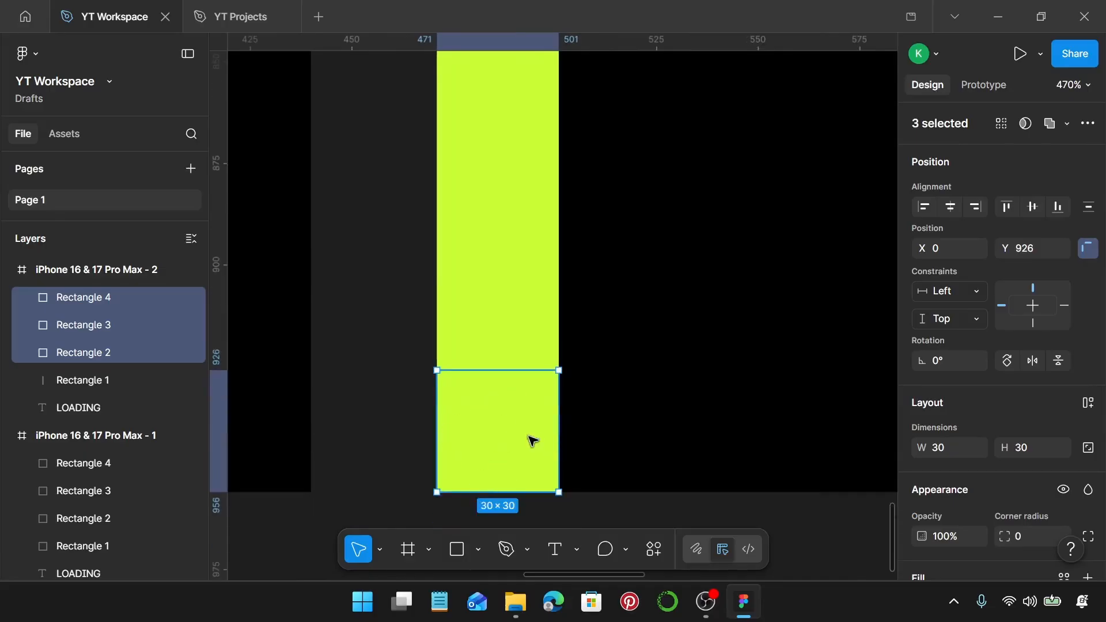
Duplicate the second phone frame and place the copy to its right at X 942, Y 0.
scroll(527, 440, "down", 12)
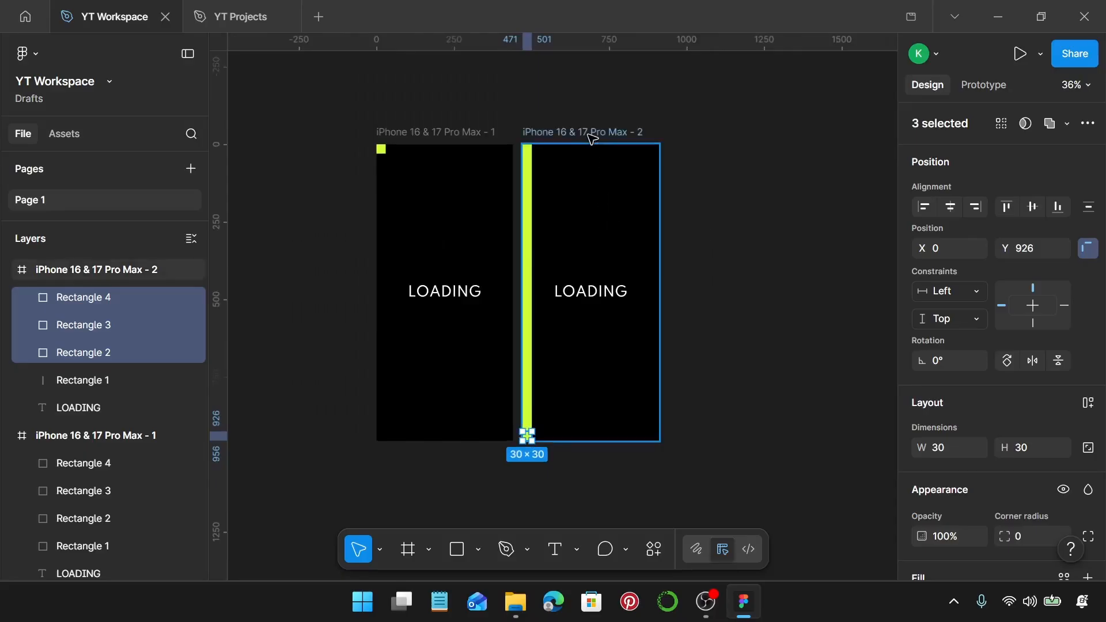
left_click(577, 134)
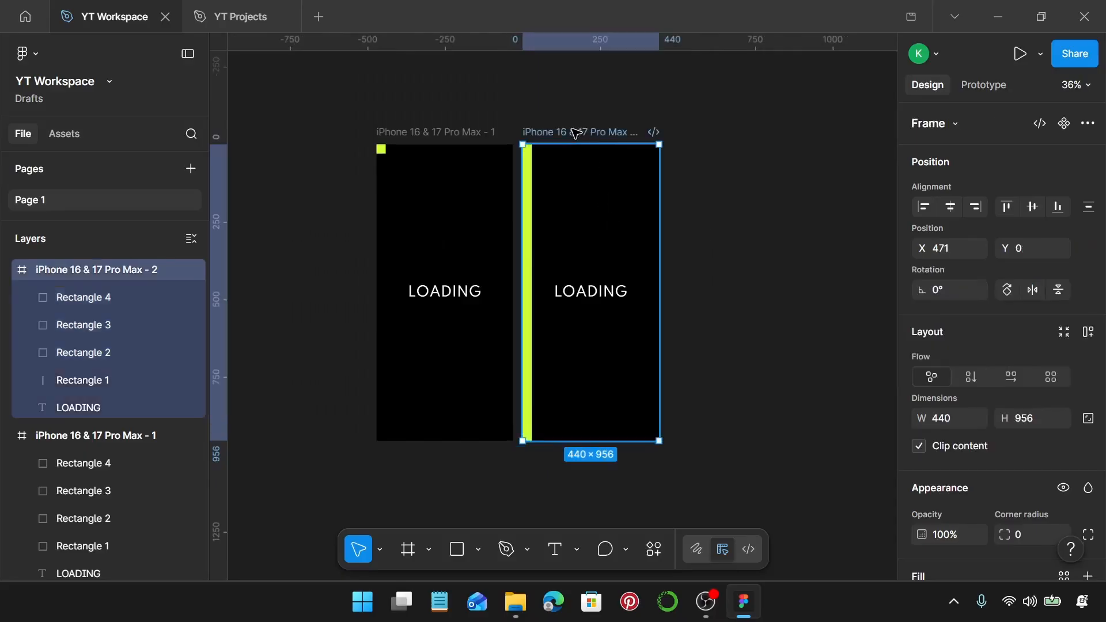
left_click_drag(600, 137, 714, 136, "alt")
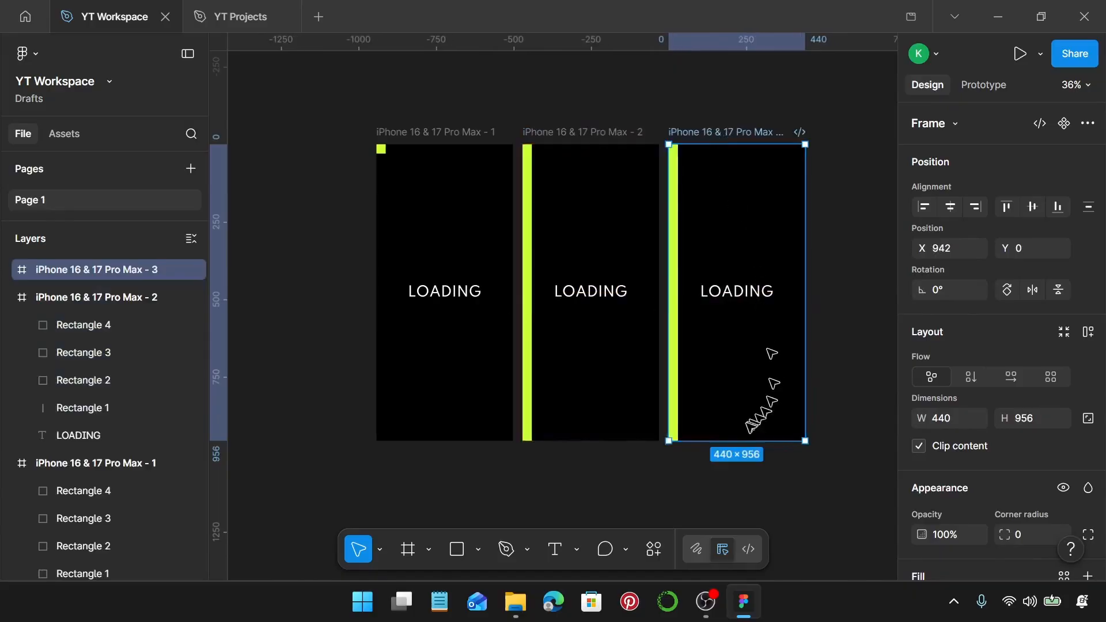
Stretch Rectangle 2 in the third phone frame along the full bottom edge, to 440 × 30.
scroll(671, 441, "up", 10)
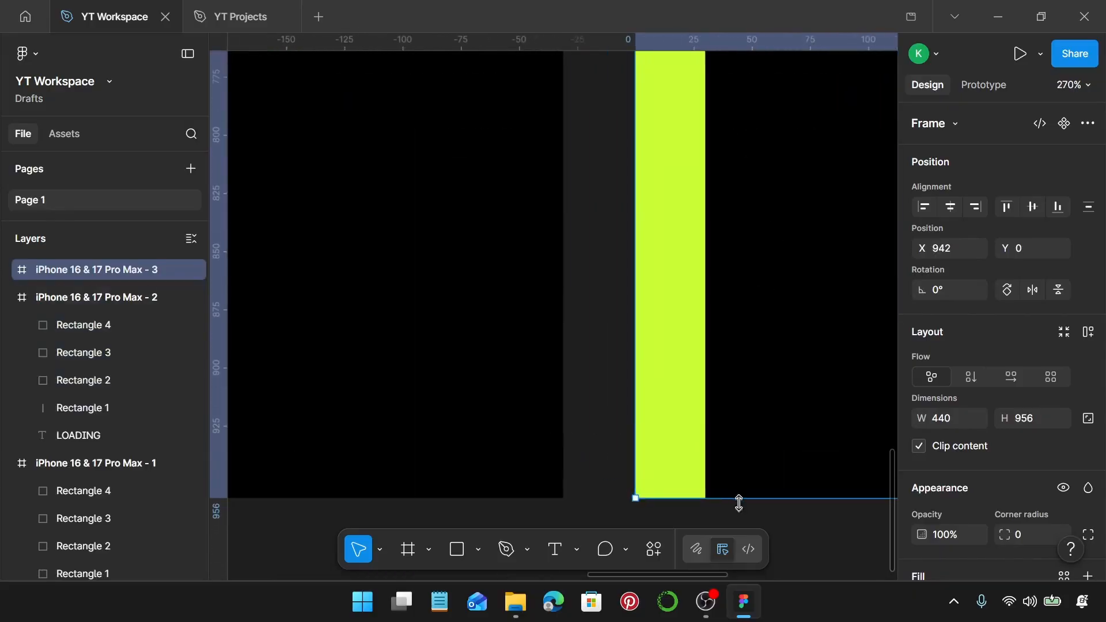
scroll(686, 489, "right", 2)
left_click(636, 474)
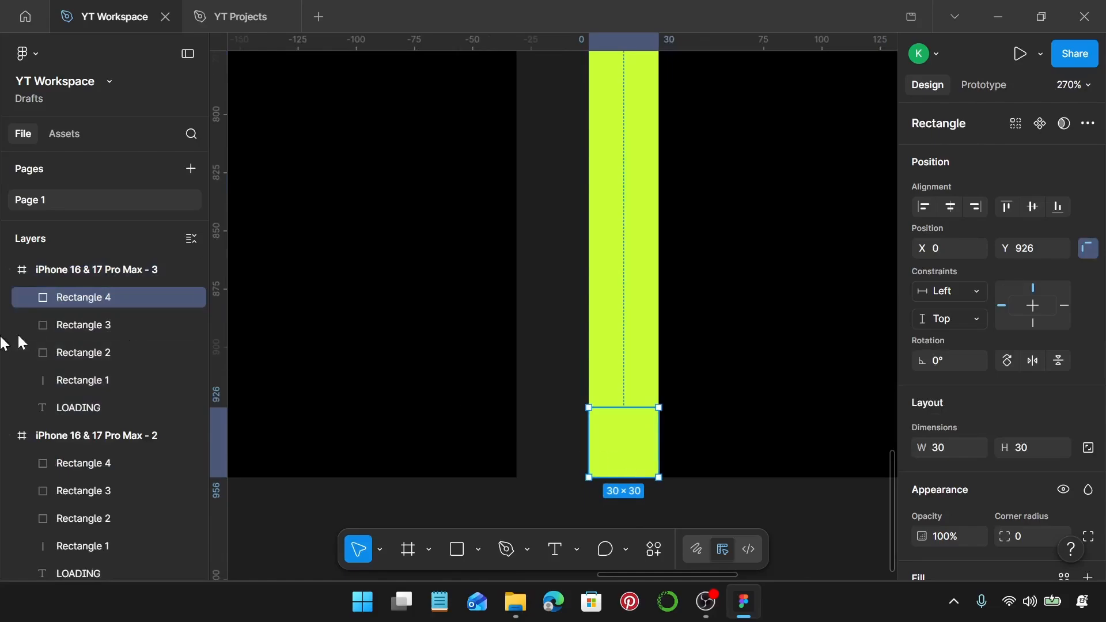
left_click(178, 360)
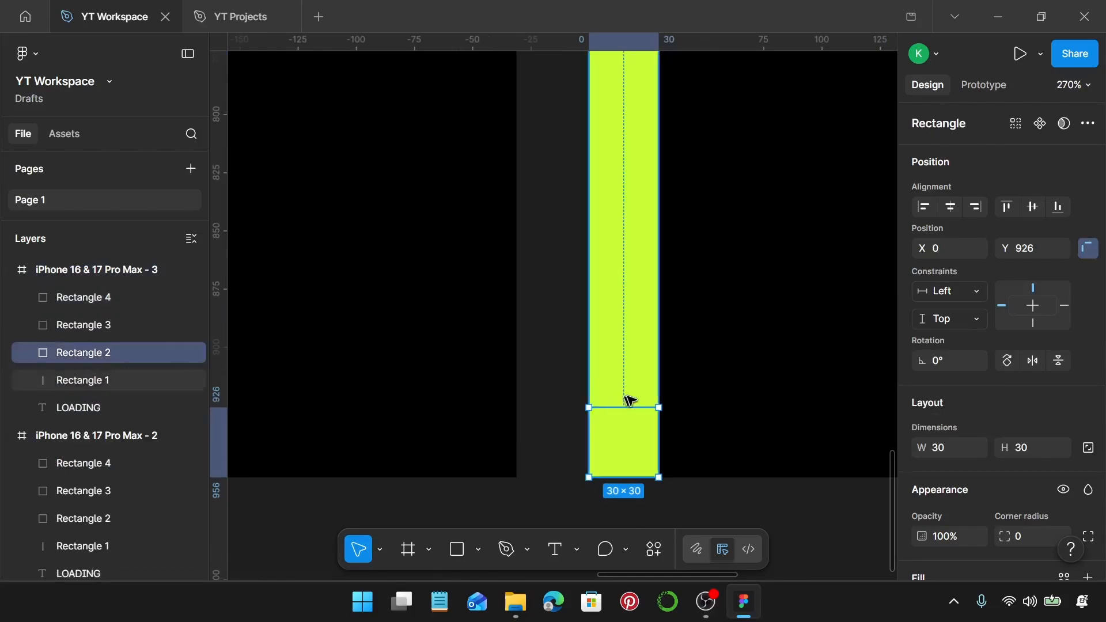
scroll(627, 396, "down", 3)
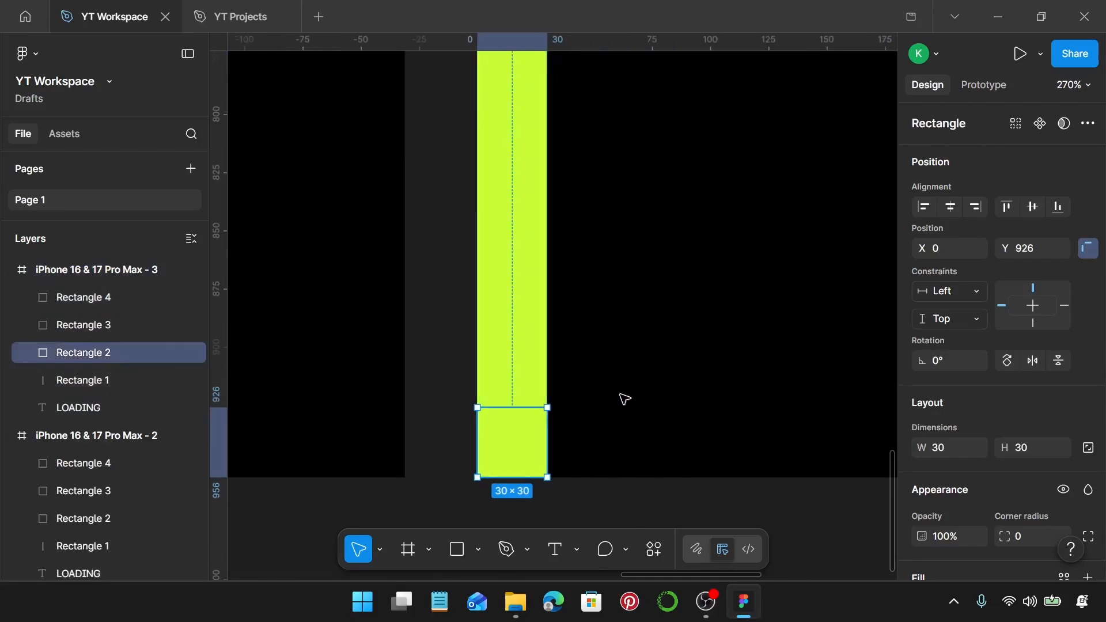
scroll(588, 425, "down", 2)
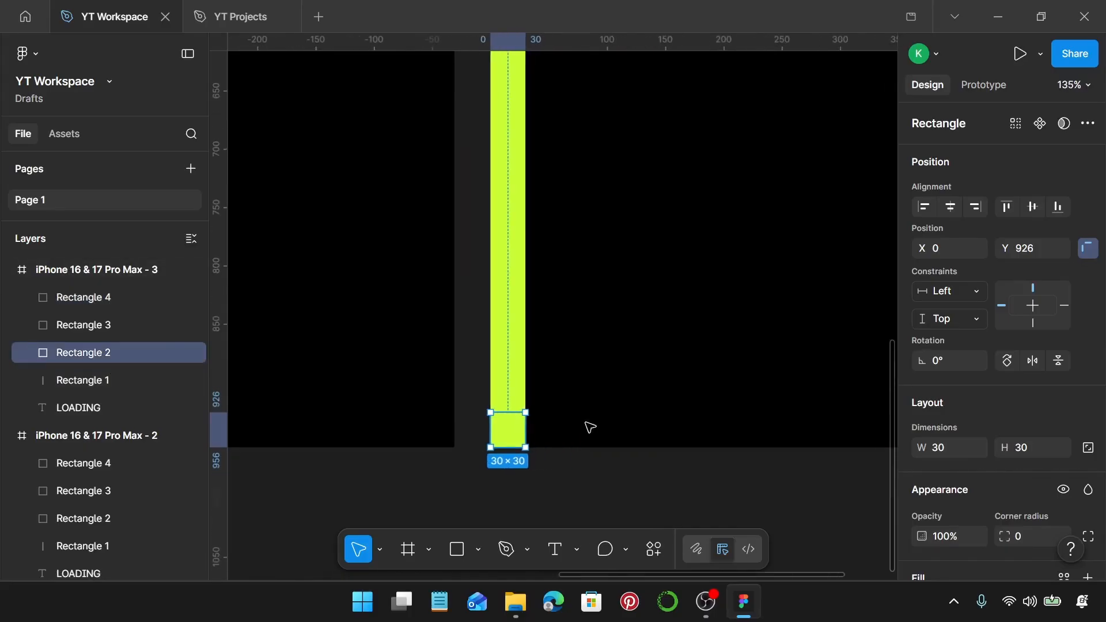
scroll(590, 428, "down", 2)
scroll(590, 427, "right", 4)
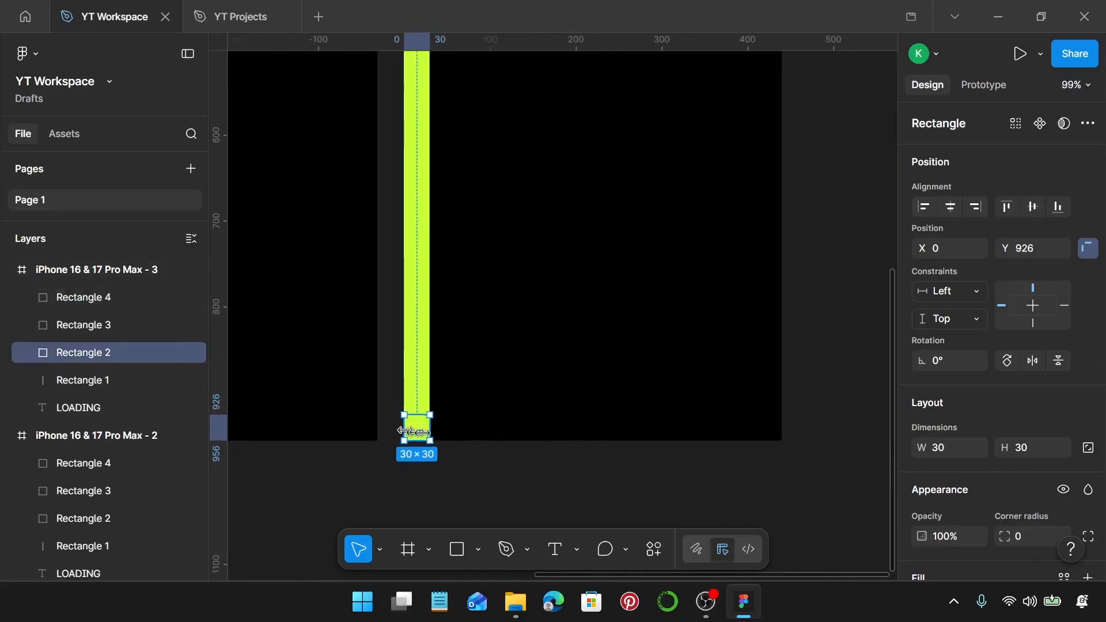
left_click_drag(433, 430, 776, 428)
scroll(781, 429, "up", 8)
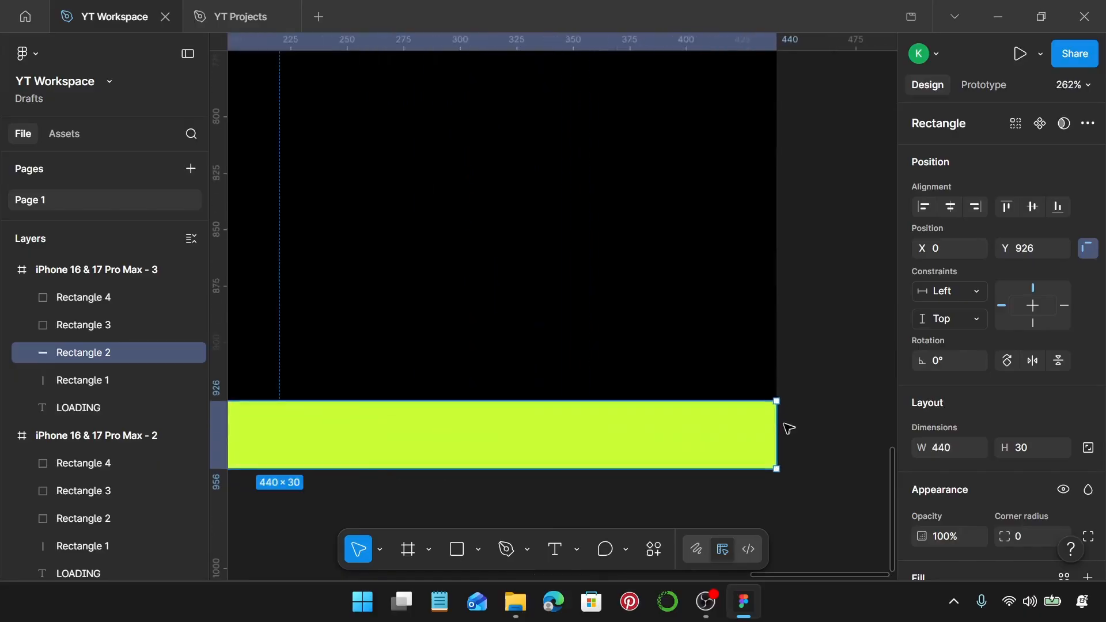
scroll(759, 403, "down", 6)
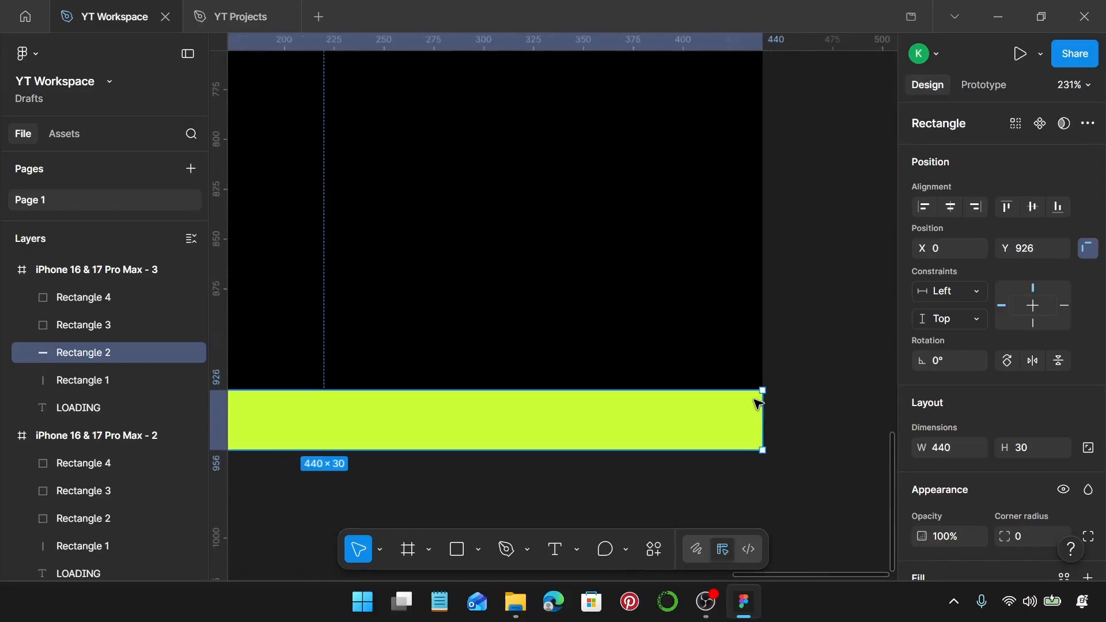
Move Rectangles 3 and 4 of the third frame together to its bottom-right corner at X 410, Y 926.
scroll(357, 424, "up", 2)
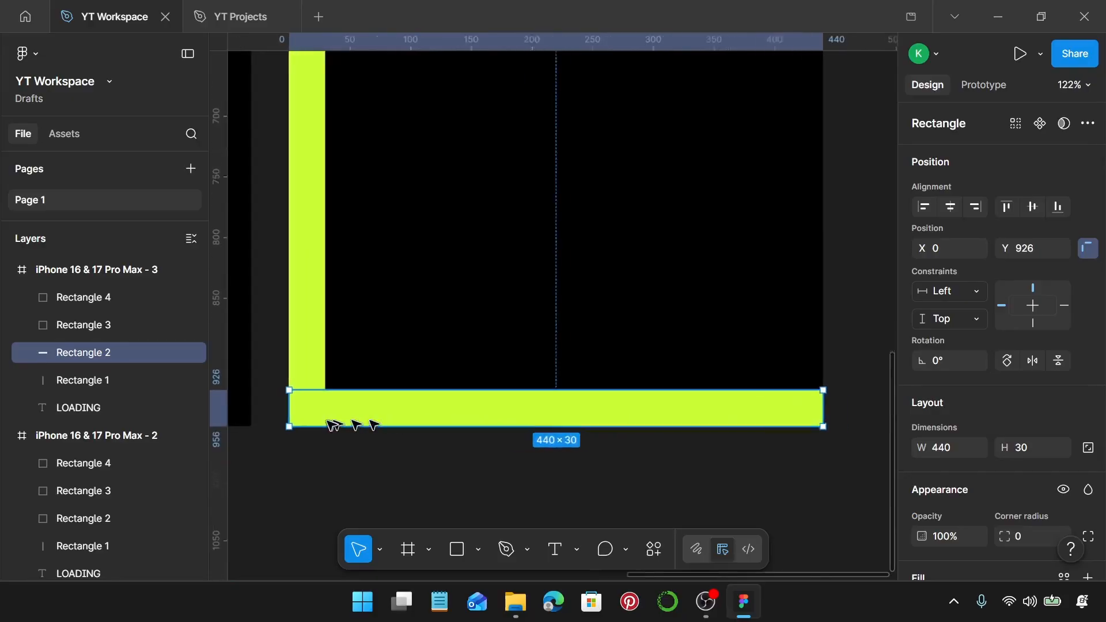
left_click(137, 326)
left_click(133, 297, "shift")
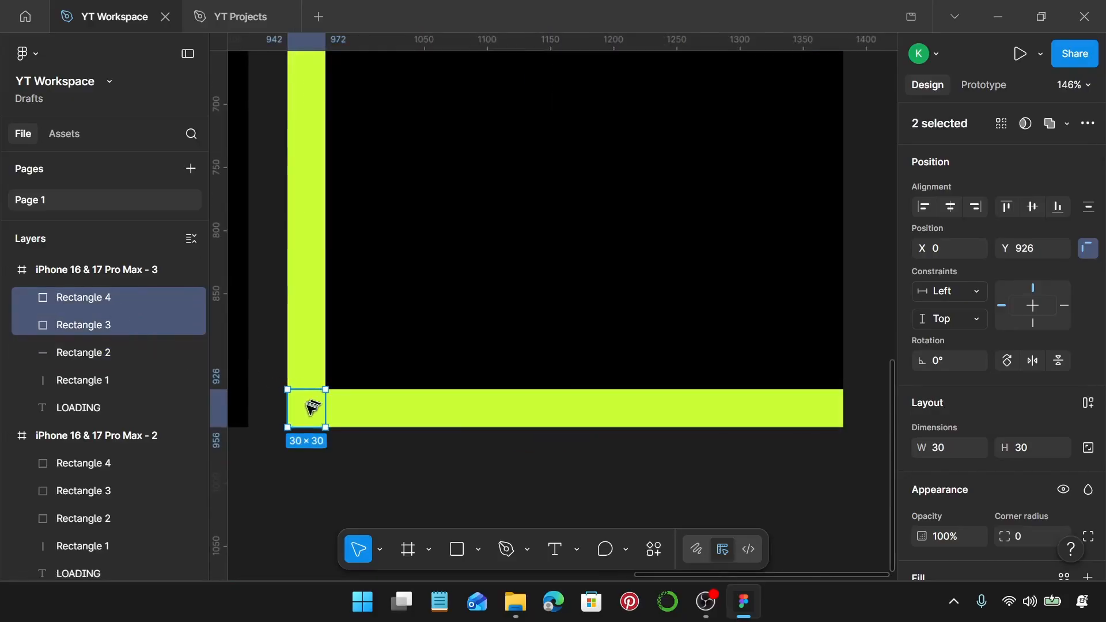
left_click_drag(309, 400, 825, 417)
Duplicate the third phone frame and place the copy to its right at X 1413, Y 0.
scroll(825, 417, "down", 10)
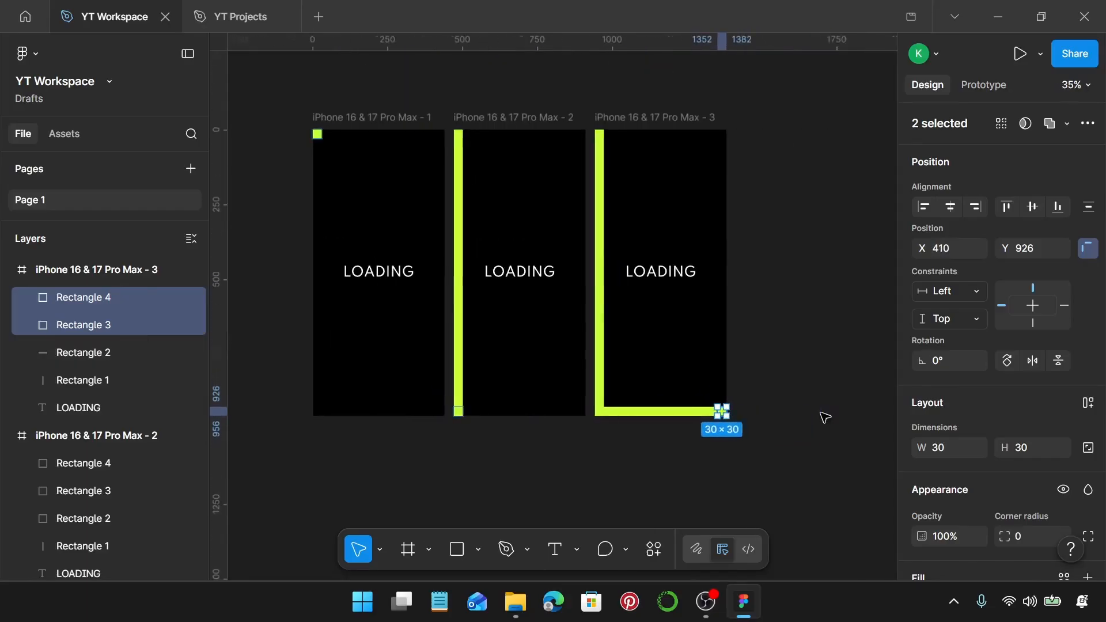
left_click(678, 132)
scroll(634, 136, "right", 2)
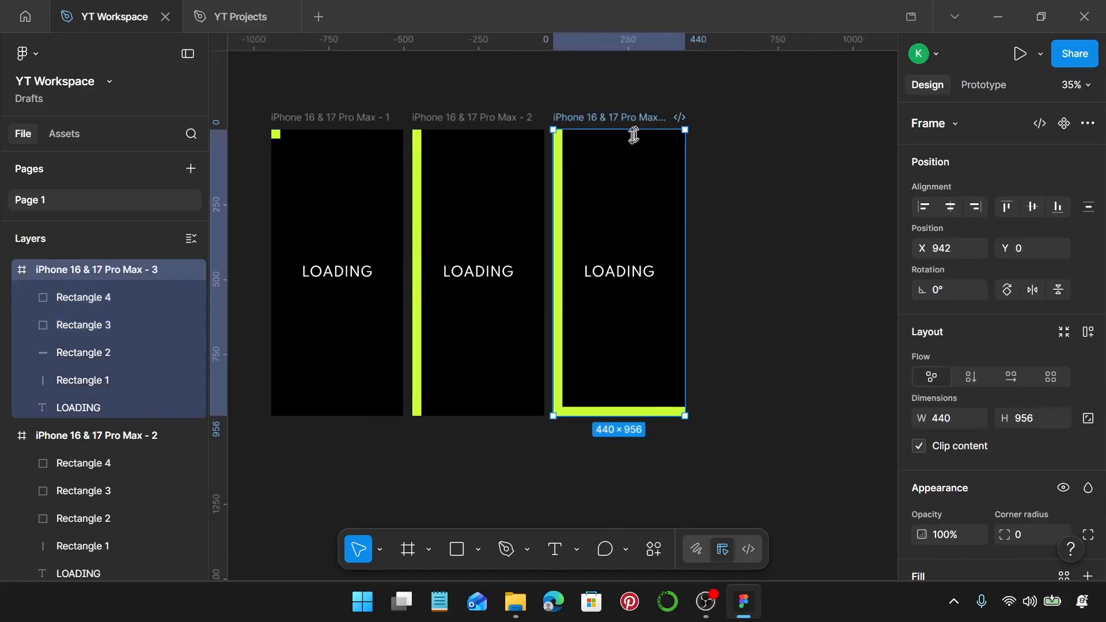
scroll(634, 136, "right", 1)
left_click_drag(576, 113, 724, 114)
left_click_drag(719, 118, 717, 117)
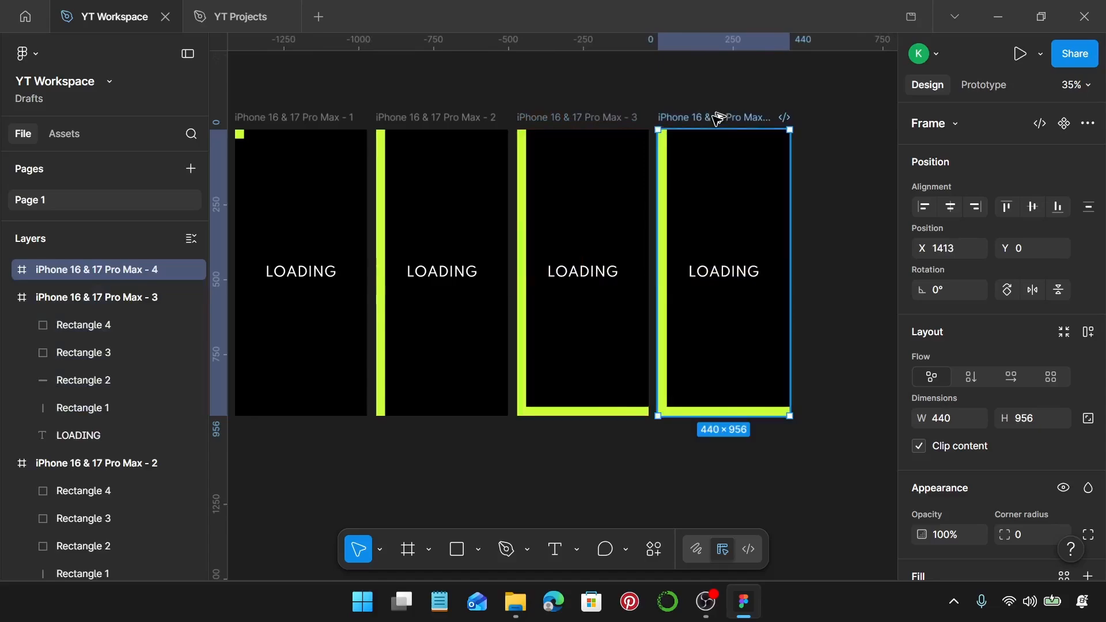
Stretch Rectangle 3 in the fourth phone frame up the full right edge, to 30 × 956.
scroll(807, 422, "up", 4)
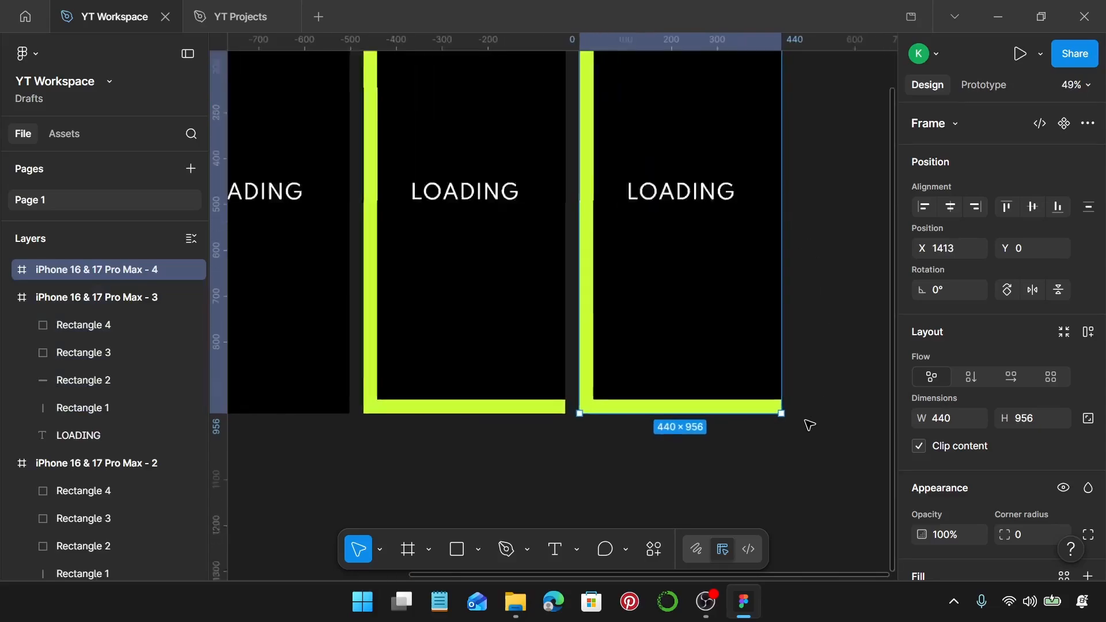
scroll(772, 407, "up", 5)
left_click(771, 402)
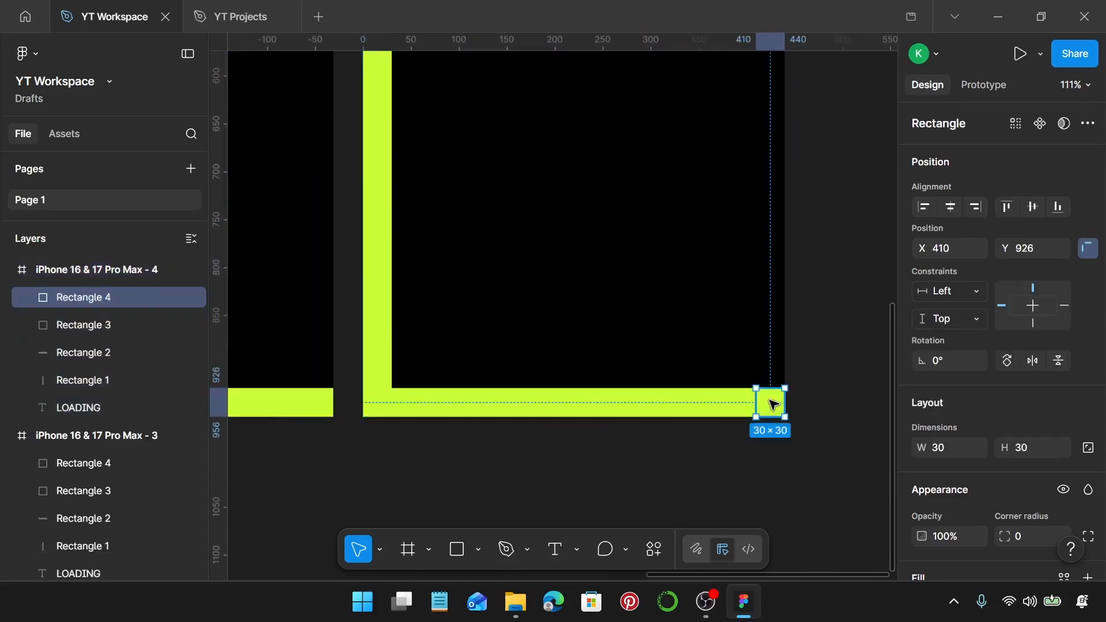
left_click(107, 327)
scroll(720, 371, "down", 2)
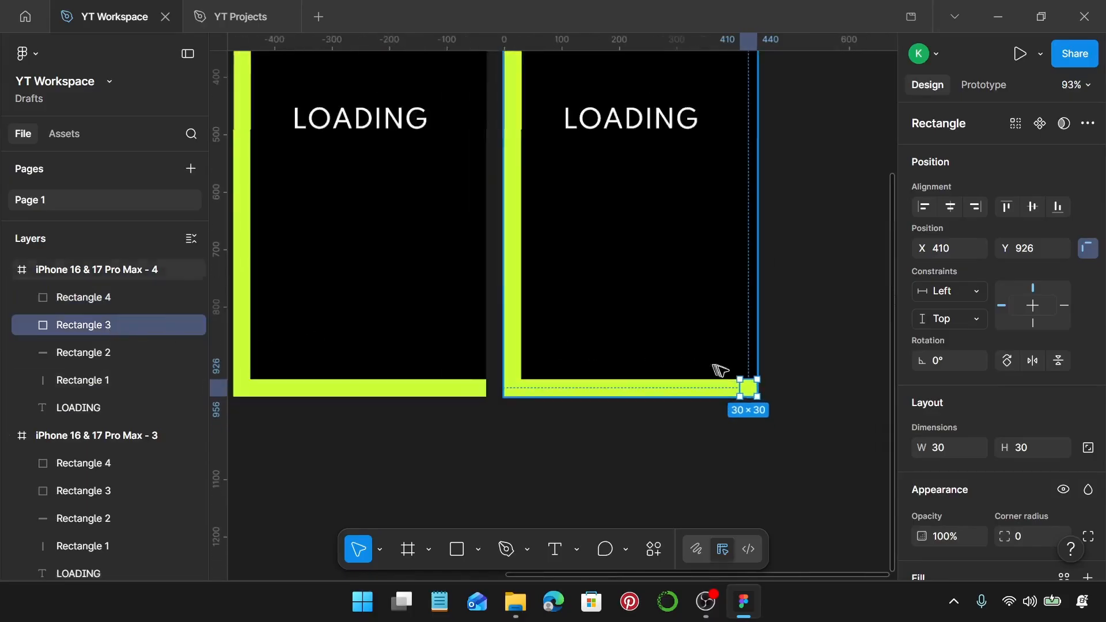
scroll(720, 370, "down", 5)
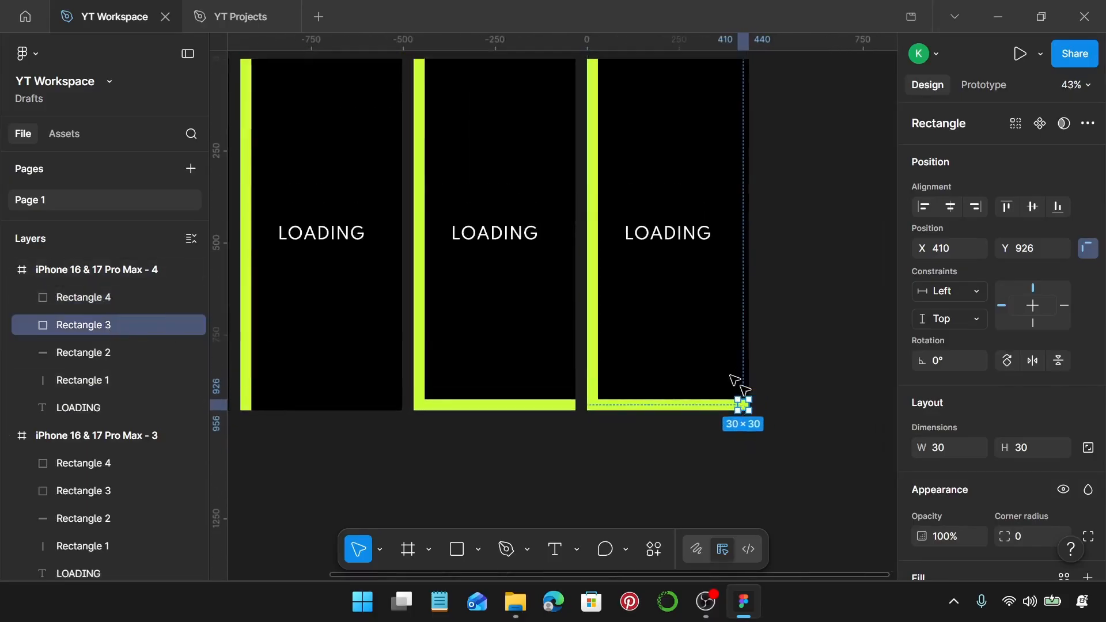
scroll(740, 392, "up", 2)
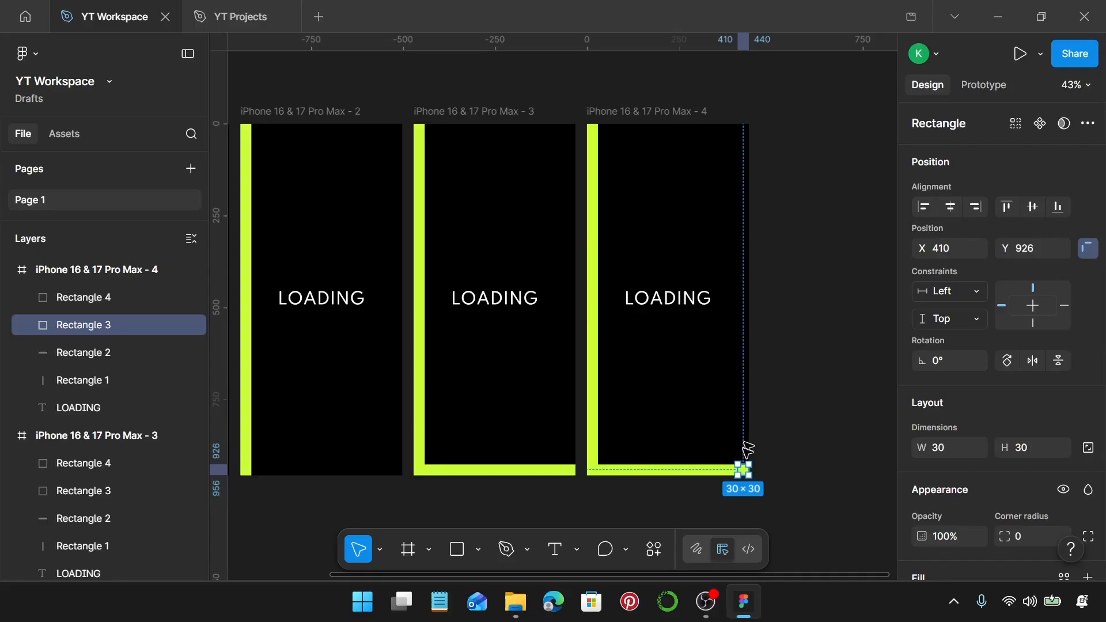
left_click_drag(741, 464, 744, 123)
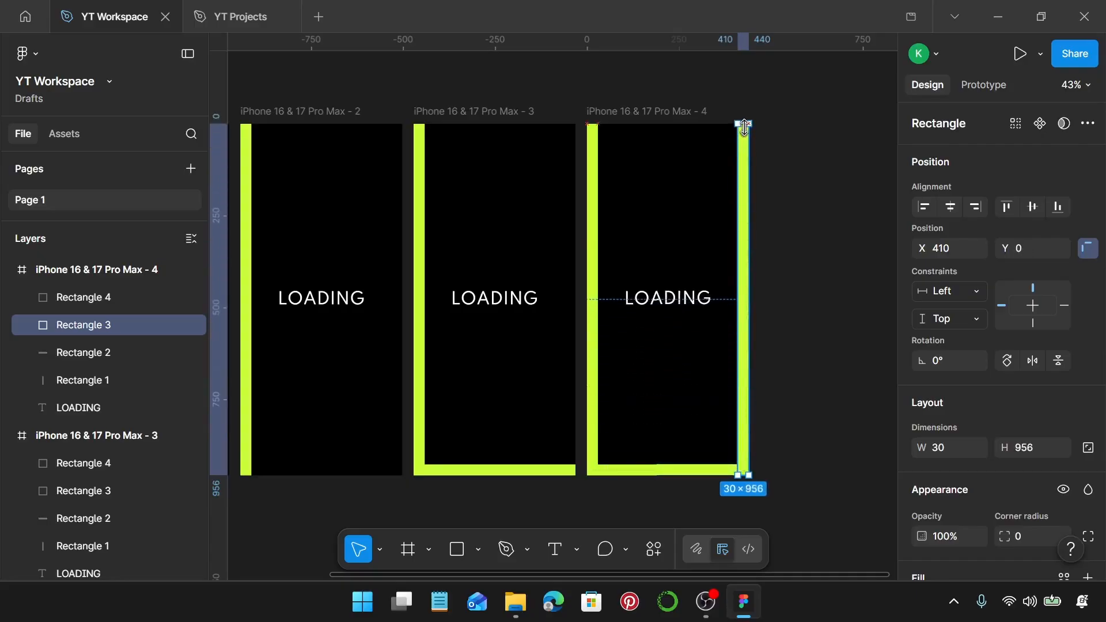
Move Rectangle 4 of the fourth frame to its top-right corner at X 410, Y 0.
left_click(742, 470)
left_click_drag(744, 459, 744, 134)
scroll(744, 135, "up", 6)
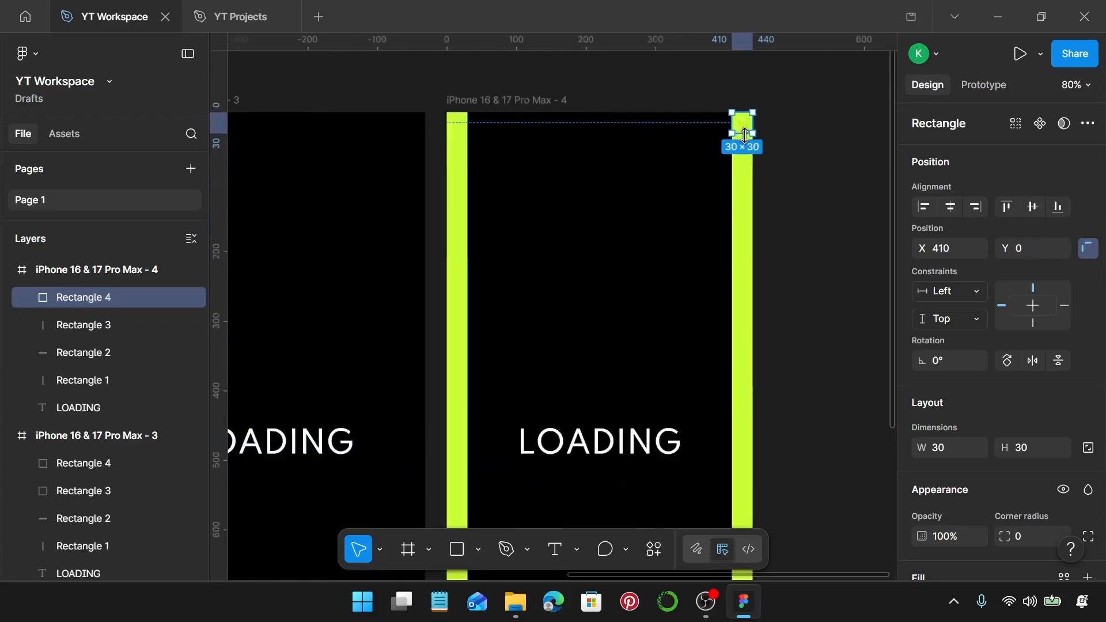
scroll(744, 135, "down", 5)
scroll(752, 125, "up", 9)
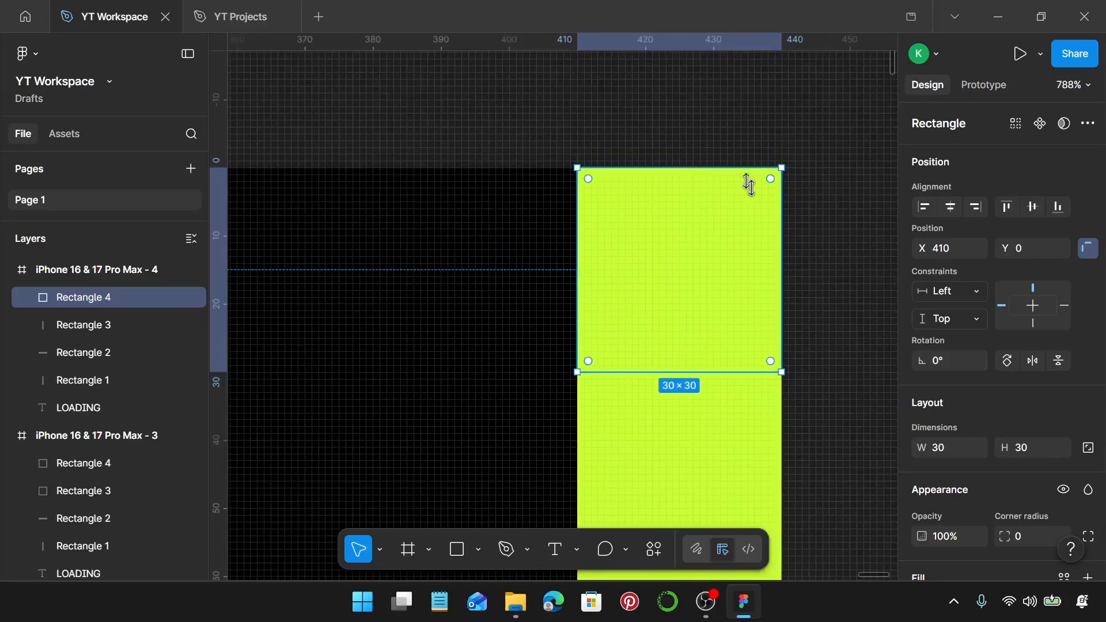
left_click(684, 427)
left_click(678, 310)
scroll(679, 309, "down", 1)
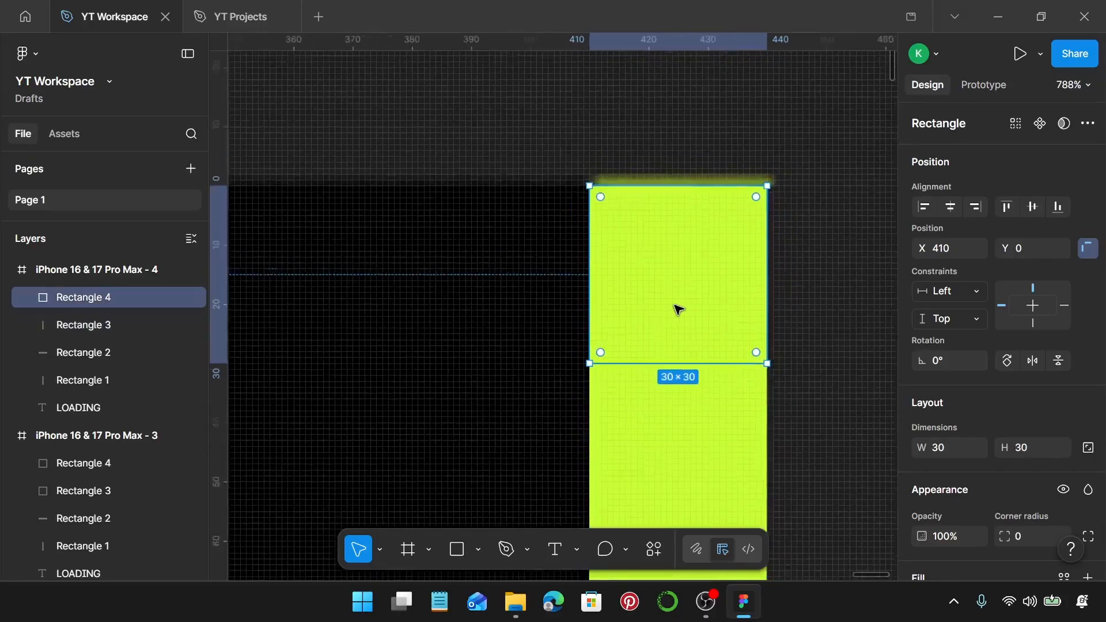
scroll(679, 310, "down", 10)
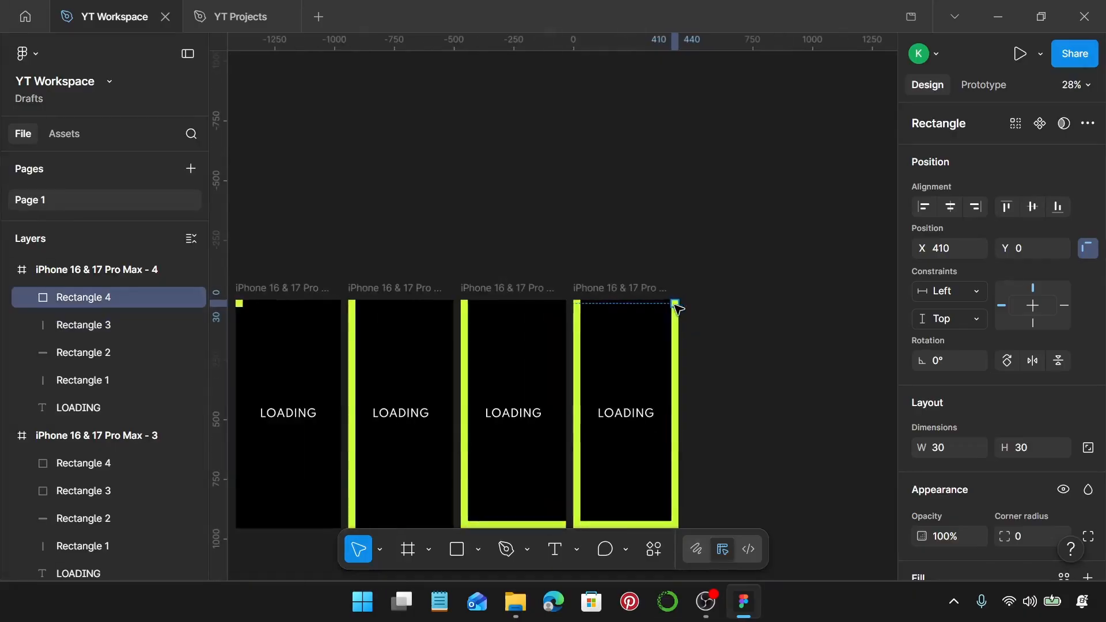
Duplicate the fourth phone frame and place the copy to its right at X 1884, Y 0.
scroll(679, 309, "down", 1)
left_click(621, 244)
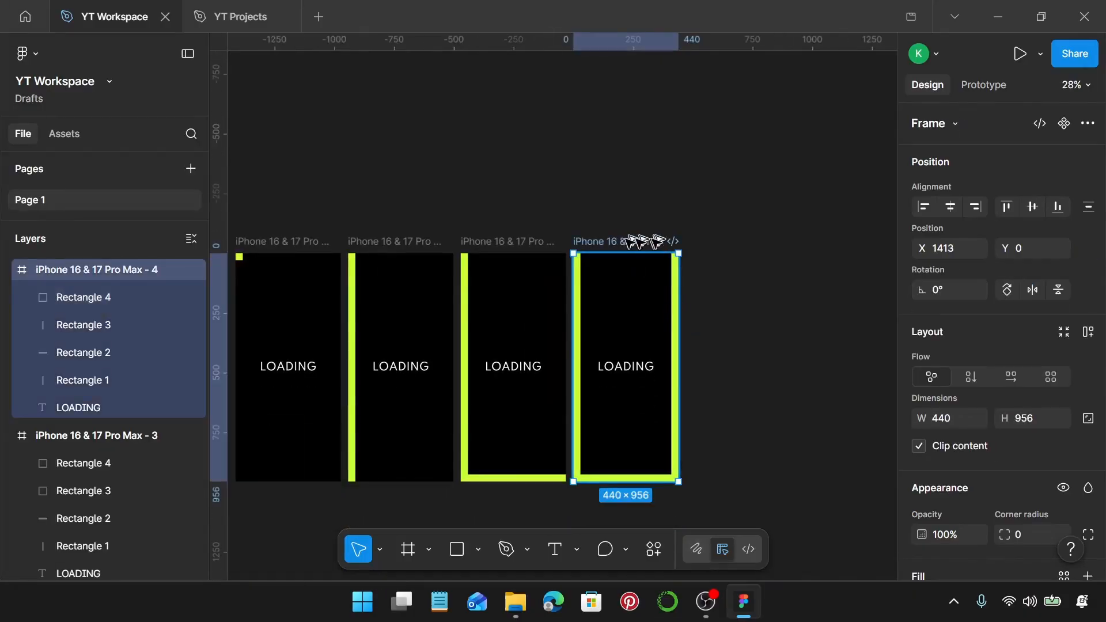
left_click_drag(637, 241, 732, 250)
Stretch Rectangle 4 in the fifth phone frame along the full top edge, to 440 × 30.
scroll(823, 280, "up", 1)
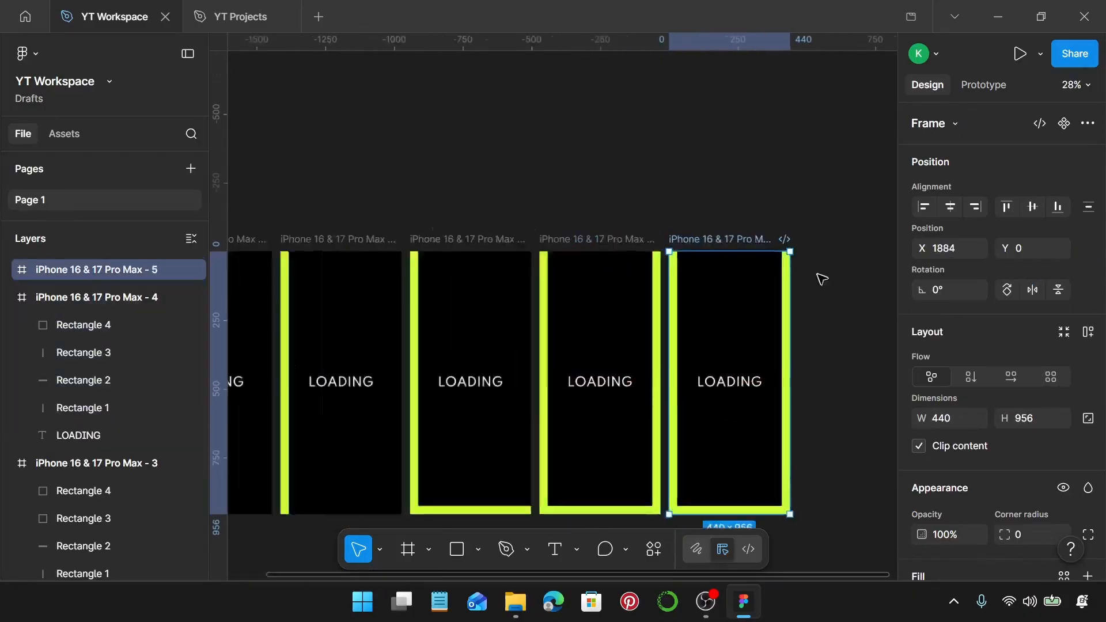
scroll(741, 254, "up", 5)
left_click(766, 235)
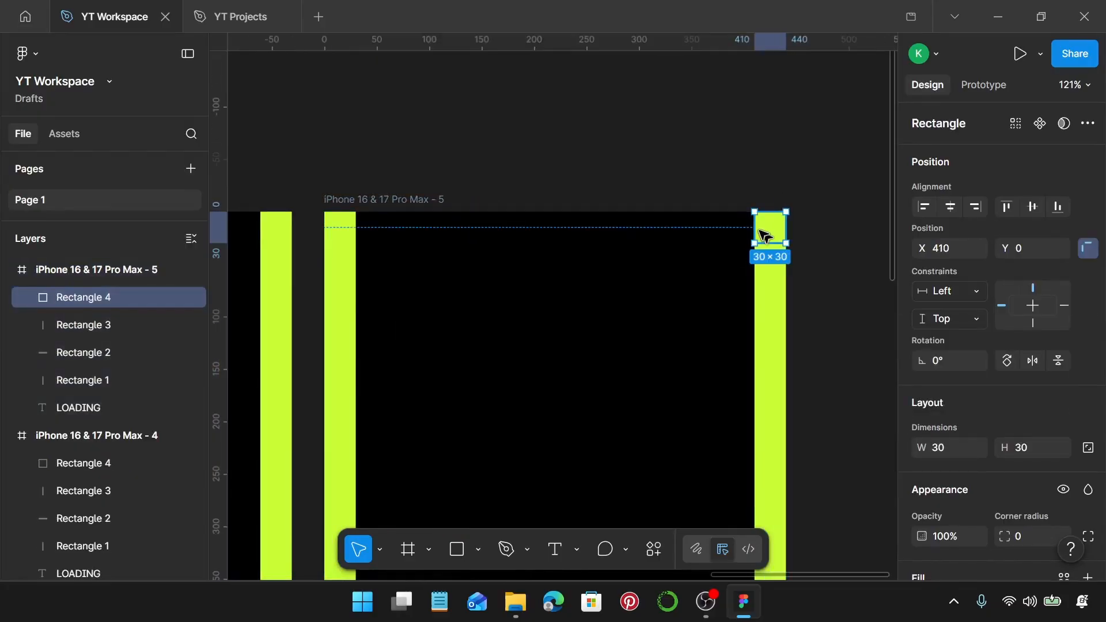
left_click_drag(755, 228, 323, 237)
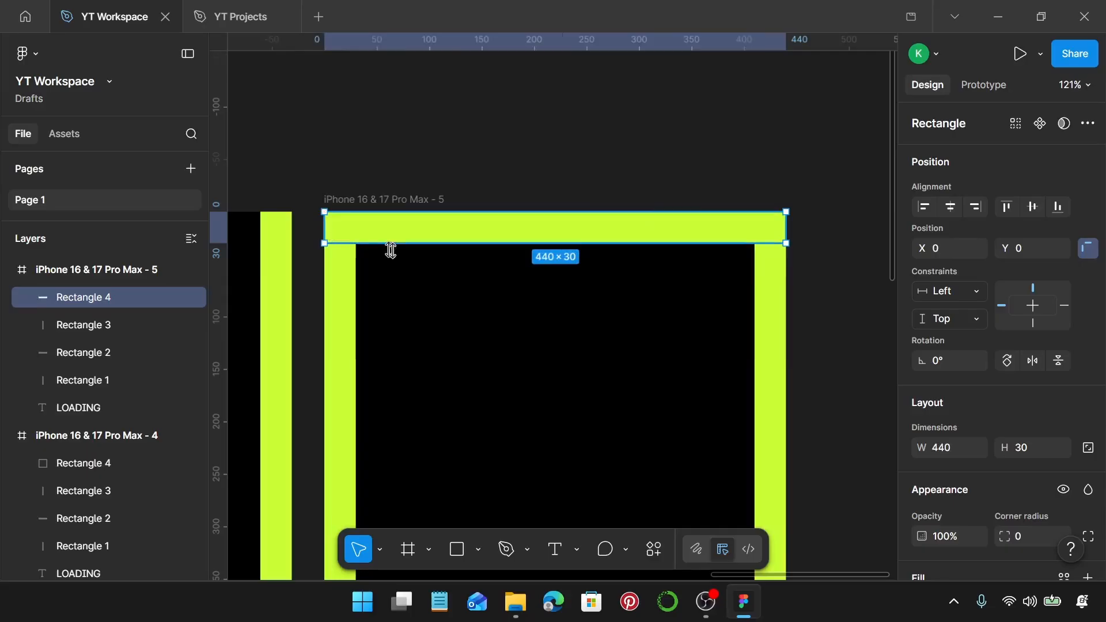
Duplicate the fifth phone frame and place the copy to its right at X 2355, Y 0.
scroll(474, 256, "down", 1)
scroll(474, 256, "down", 5)
left_click(538, 237)
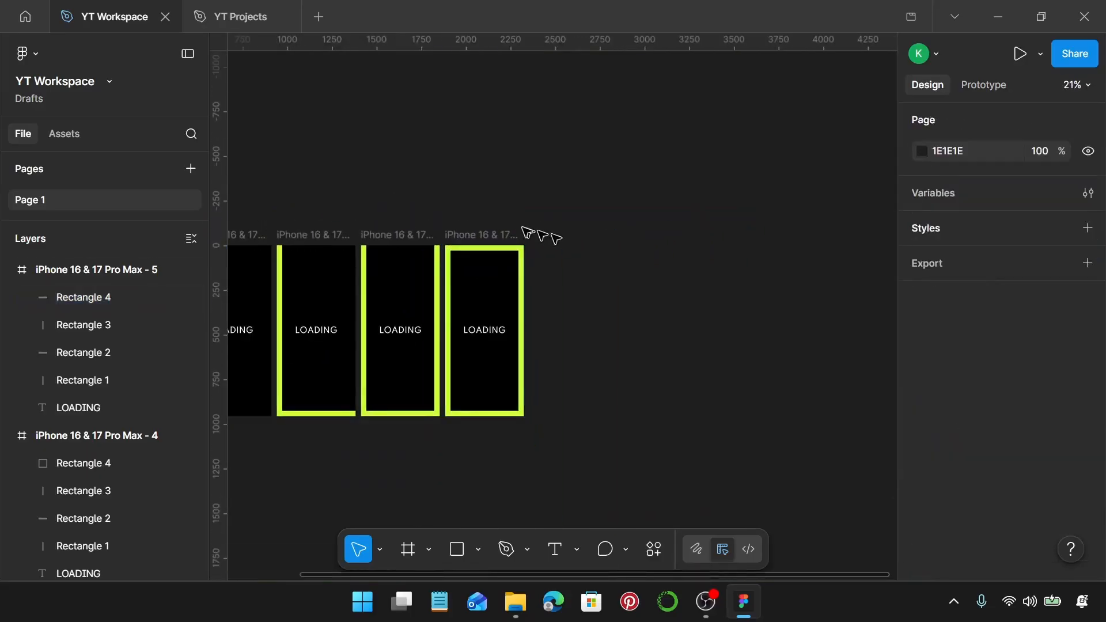
left_click(500, 233)
left_click_drag(486, 234, 566, 248)
Shrink Rectangle 1 in the sixth phone frame down to a 30 × 30 square in the bottom-left corner at X 0, Y 926.
scroll(546, 272, "up", 6)
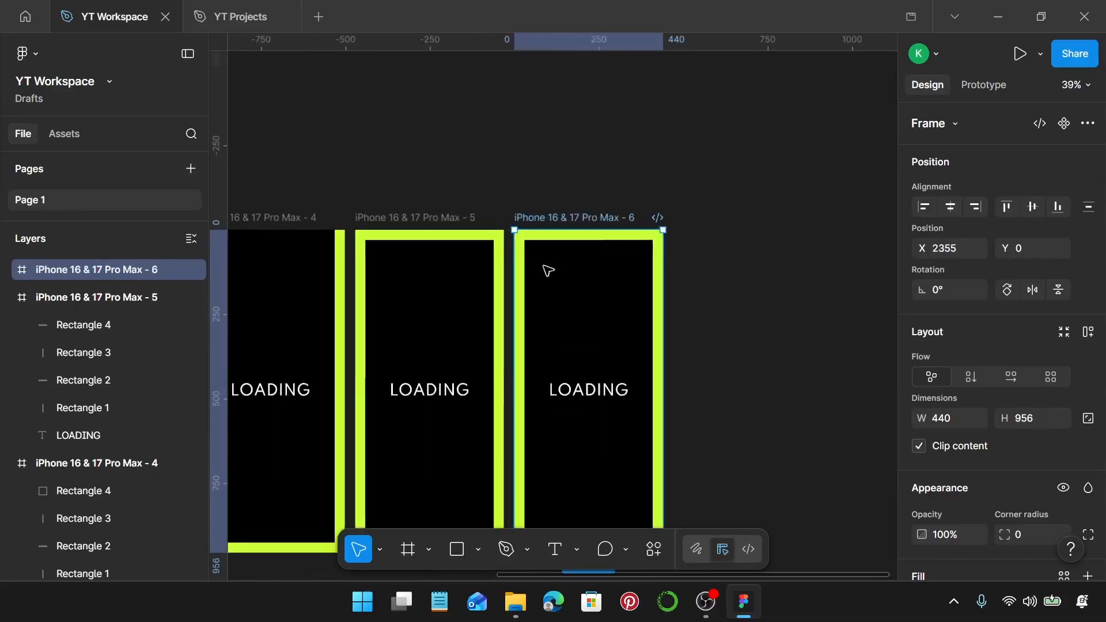
left_click(498, 269)
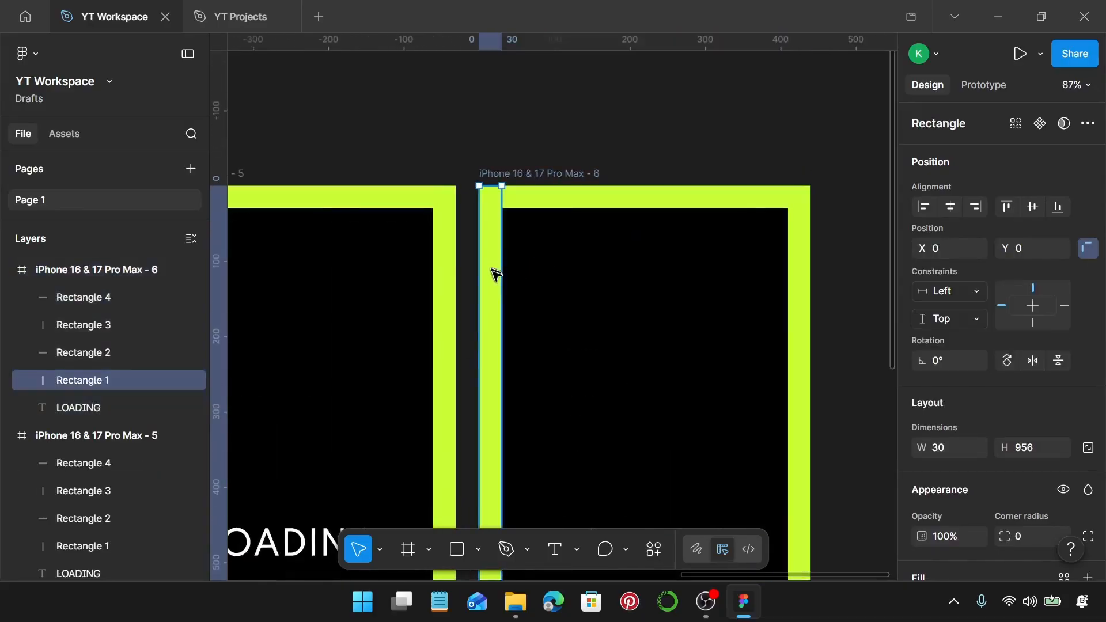
left_click_drag(492, 184, 490, 476)
scroll(496, 461, "down", 5)
scroll(506, 345, "down", 3)
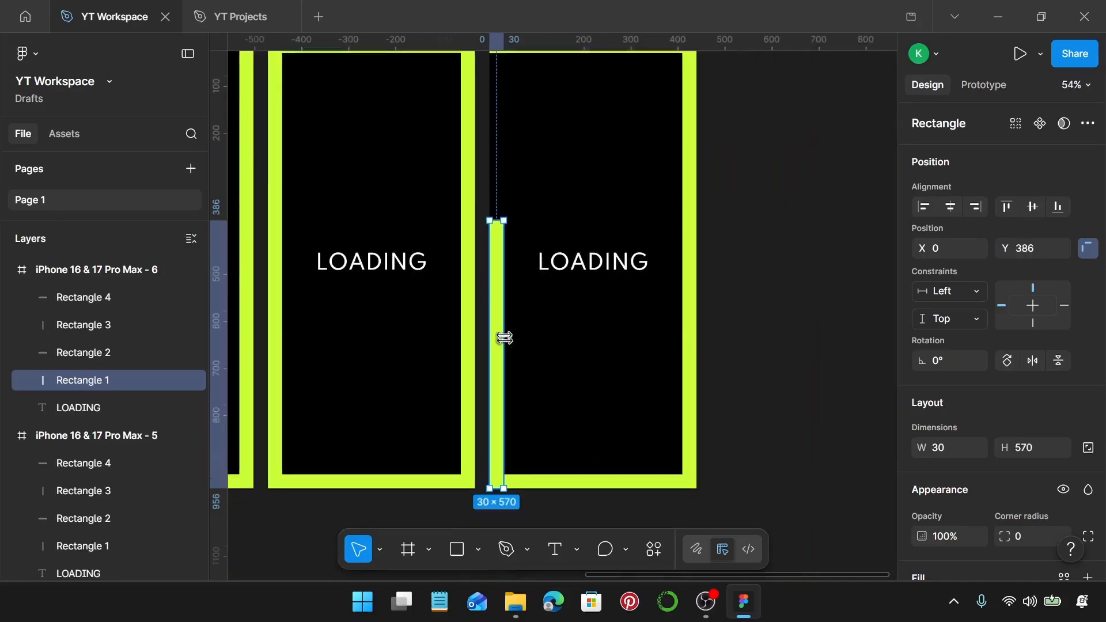
left_click_drag(491, 168, 498, 431)
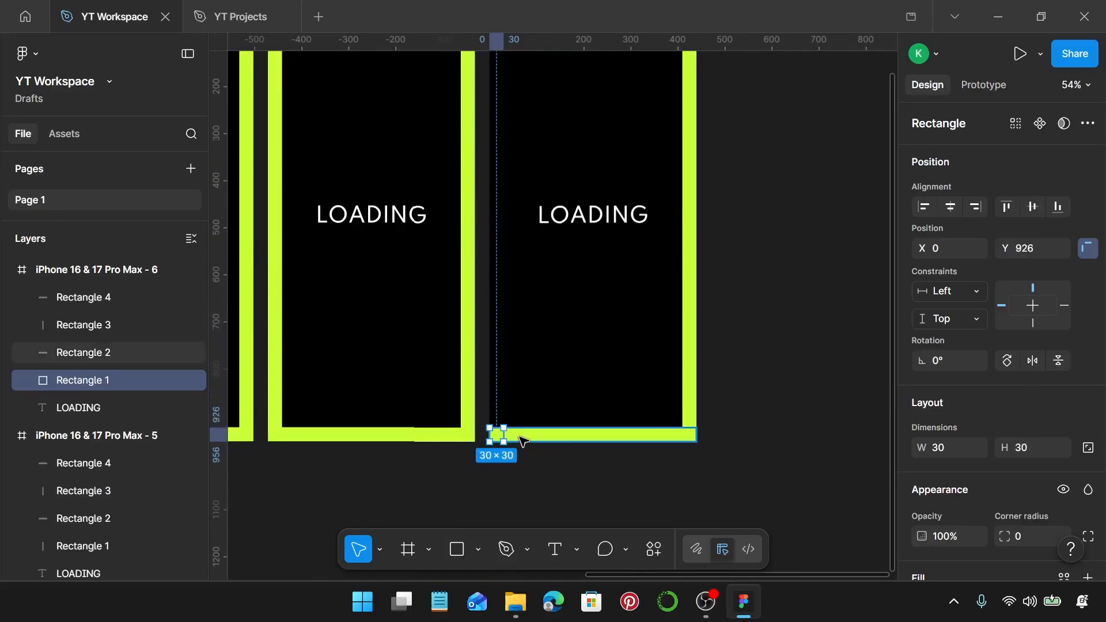
Duplicate the sixth phone frame and place the copy to its right at X 2826, Y 0.
scroll(524, 441, "down", 5)
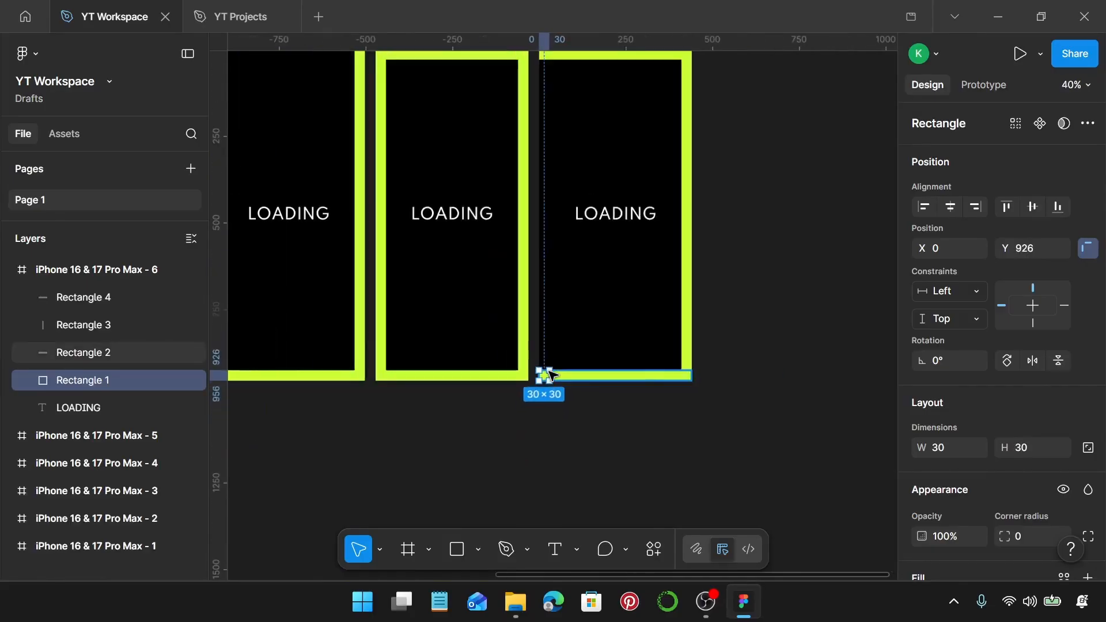
scroll(542, 364, "up", 1)
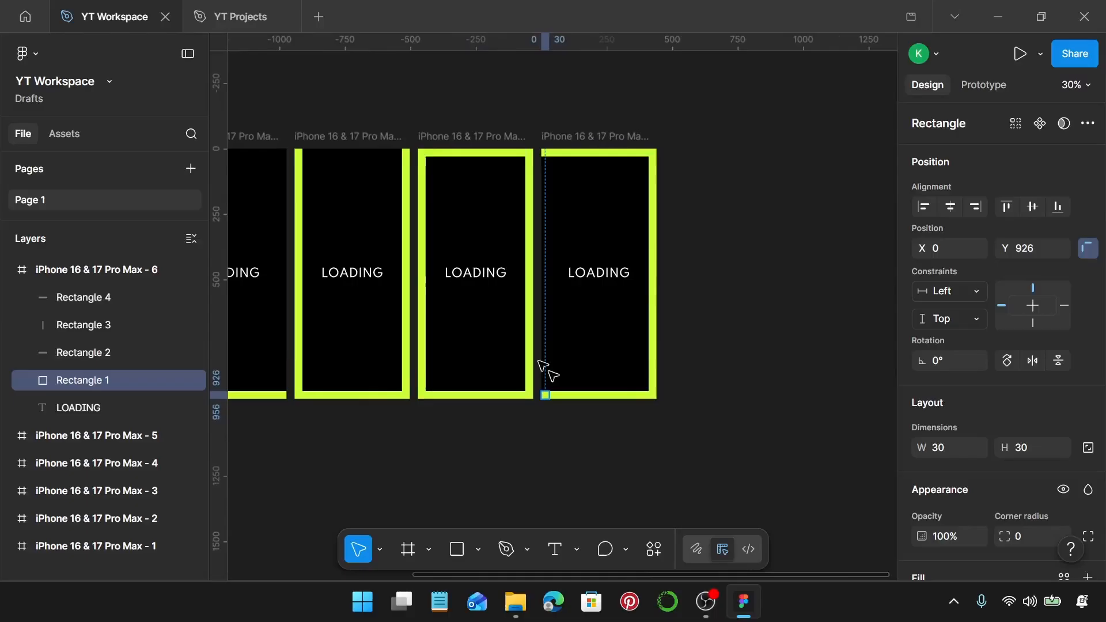
left_click(674, 278)
left_click_drag(632, 140, 725, 140, "alt")
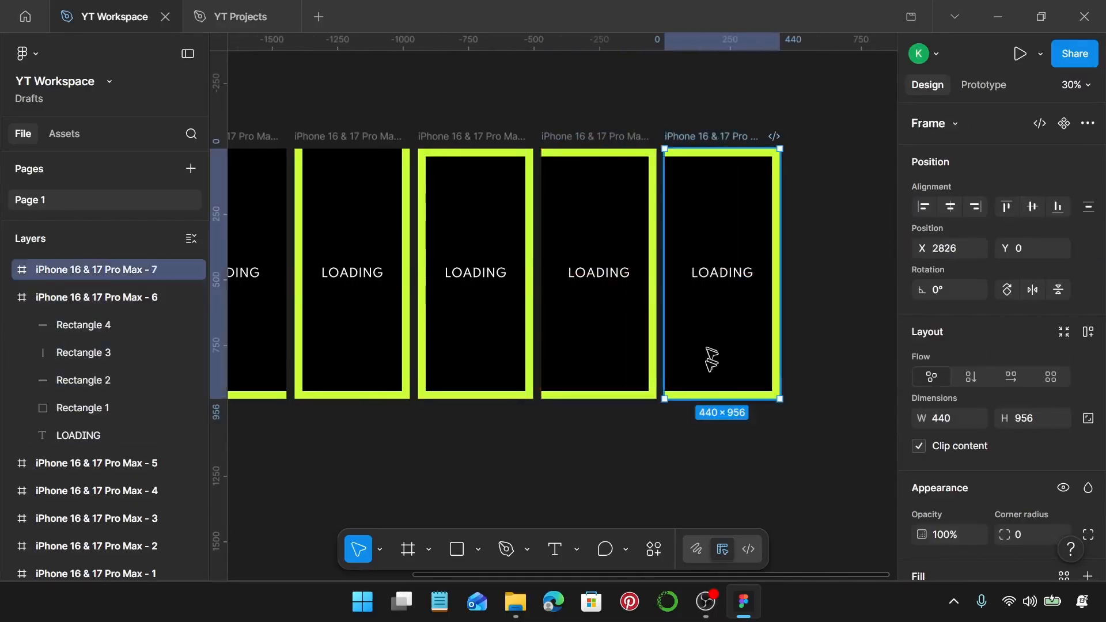
Shrink Rectangle 2 in the seventh phone frame to a 30 × 30 square in the bottom-right corner at X 410, Y 926.
scroll(710, 381, "up", 5)
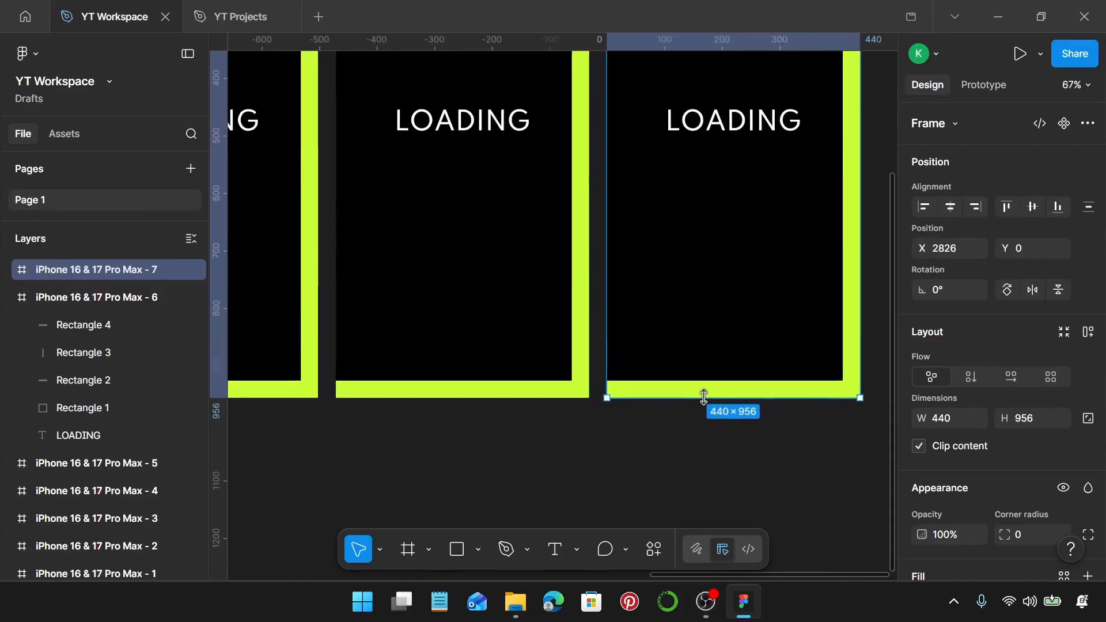
left_click(699, 390)
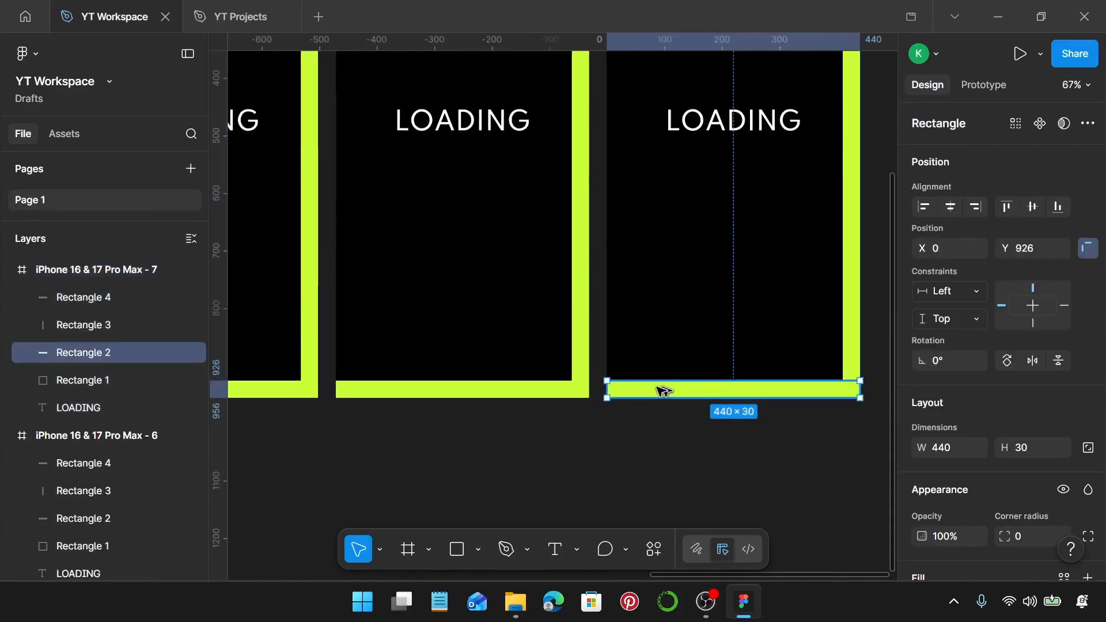
left_click_drag(607, 391, 839, 393)
Move Rectangle 1 of the seventh frame from the bottom-left to the bottom-right corner at X 410, Y 926.
scroll(846, 390, "up", 5)
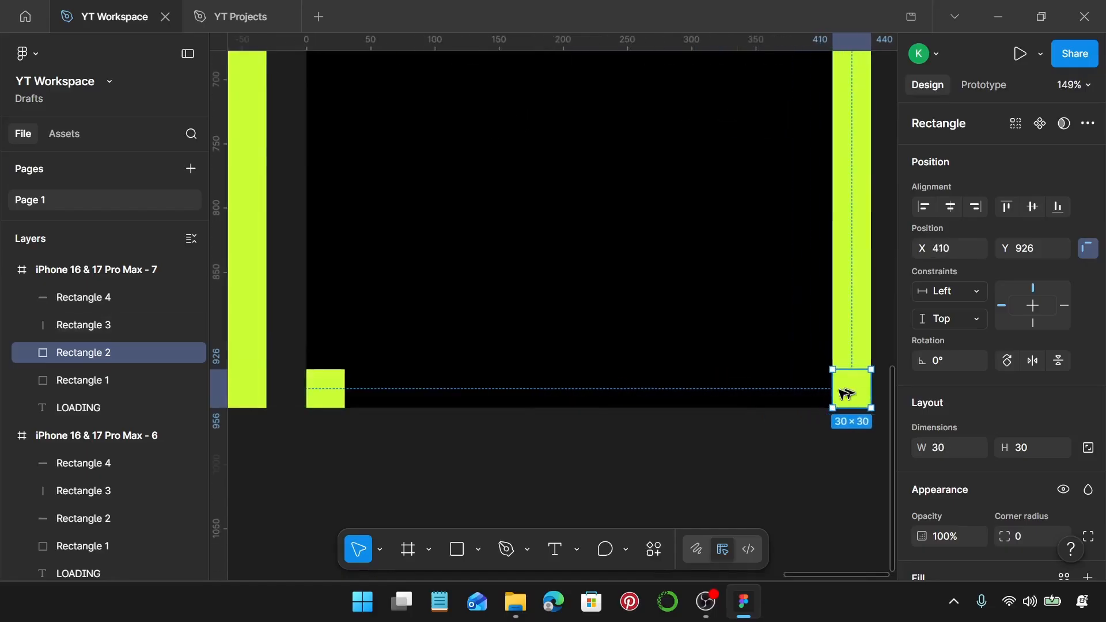
left_click(321, 389)
left_click_drag(322, 389, 845, 394)
Duplicate the seventh phone frame and place the copy to its right at X 3297, Y 0.
scroll(847, 390, "down", 8)
scroll(844, 394, "down", 4)
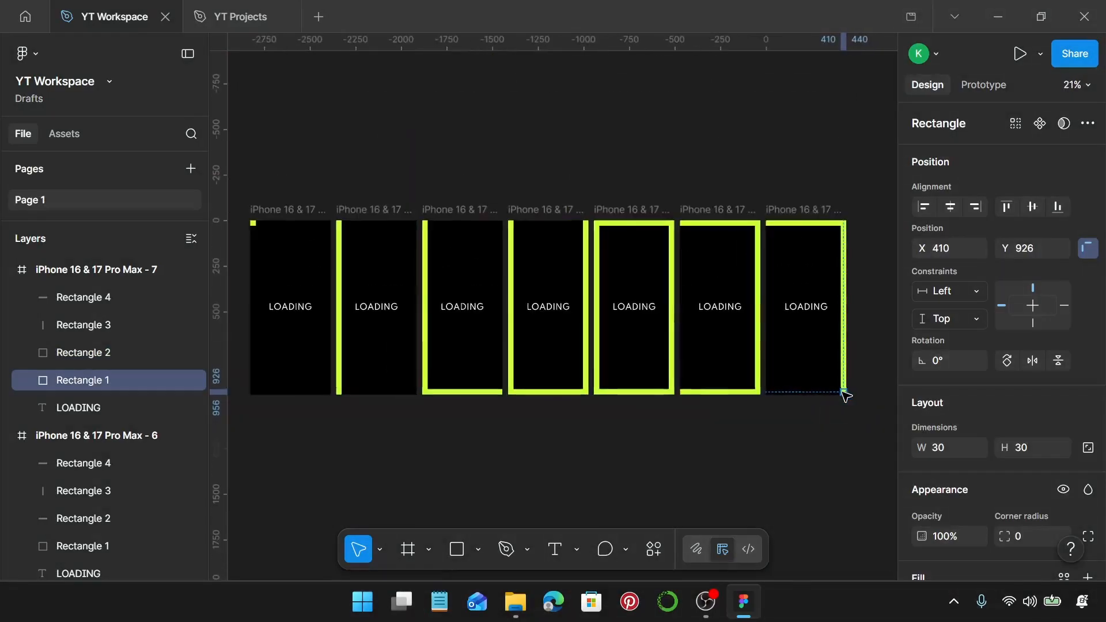
scroll(818, 392, "right", 4)
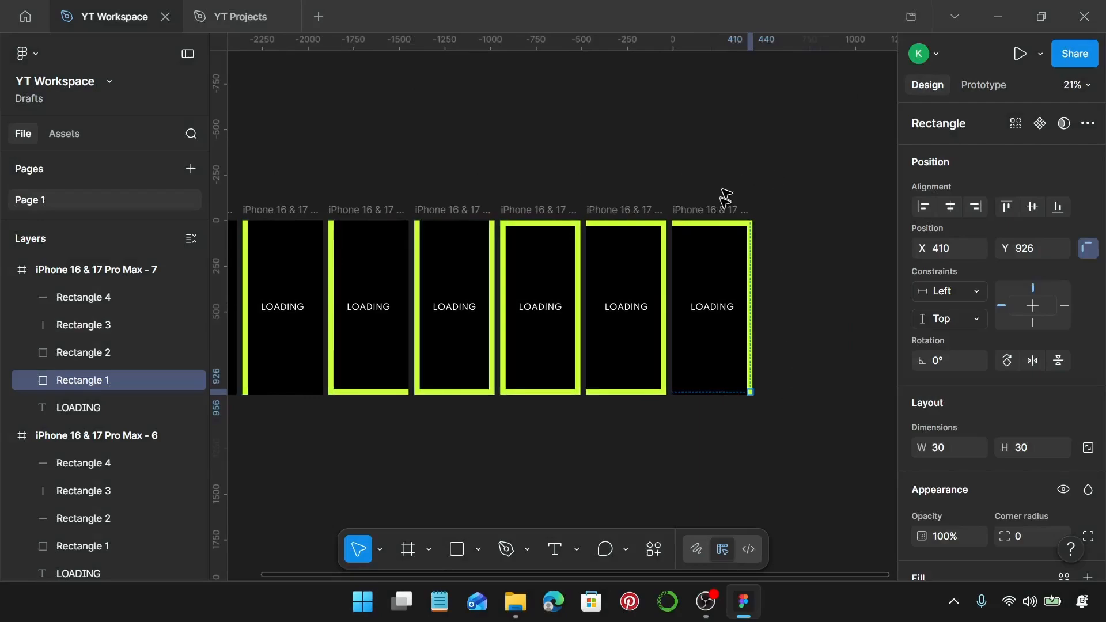
left_click(705, 209)
left_click_drag(704, 208, 791, 227)
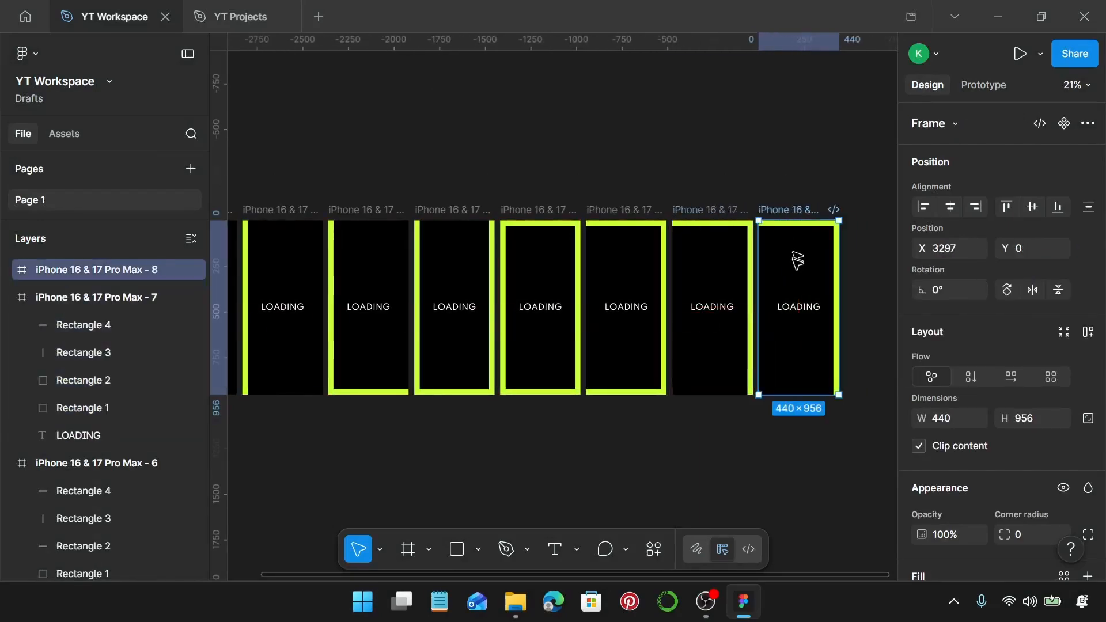
Shrink Rectangle 3 in the eighth phone frame up to a 30 × 30 square in the top-right corner at X 410, Y 0.
scroll(840, 313, "up", 3)
left_click(834, 324)
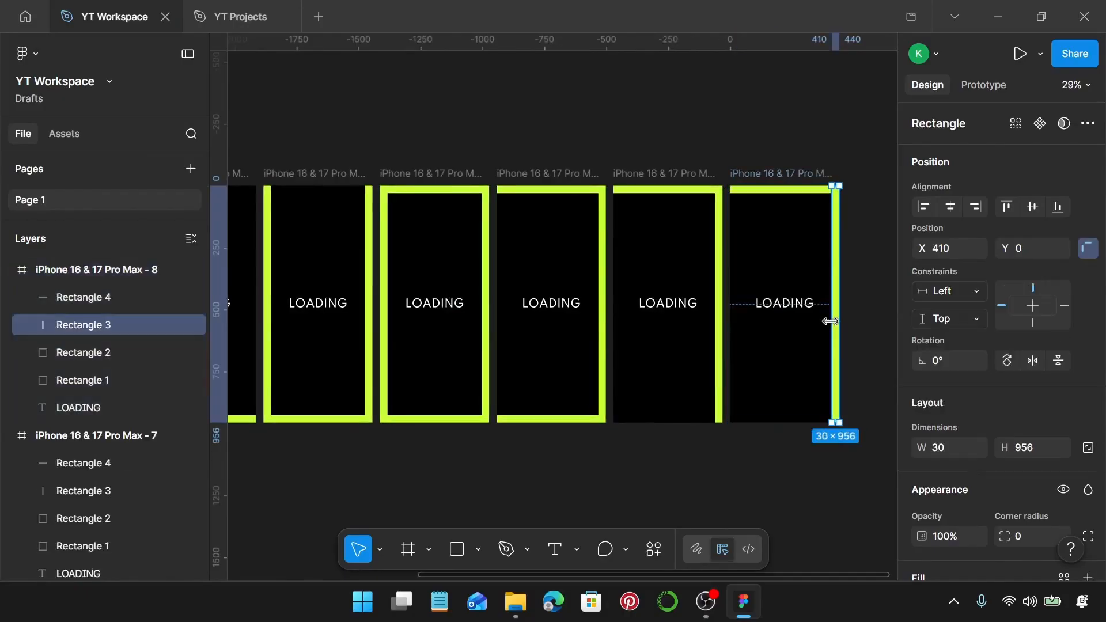
left_click_drag(837, 422, 838, 198)
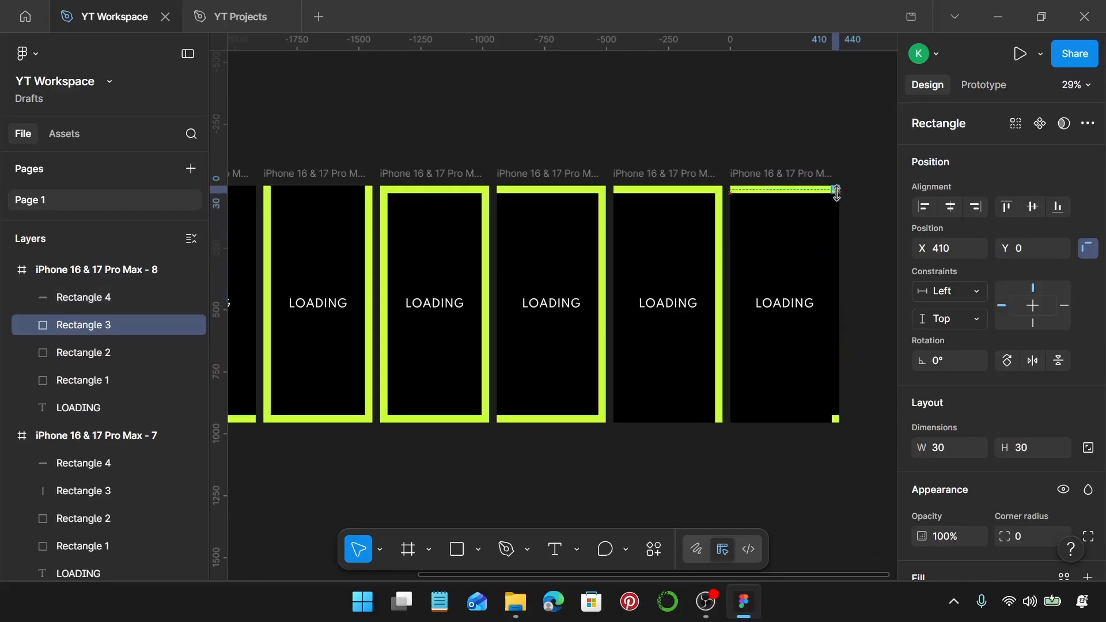
Move Rectangles 1 and 2 of the eighth frame together to its top-right corner at X 410, Y 0.
scroll(837, 193, "up", 5)
scroll(837, 194, "down", 5)
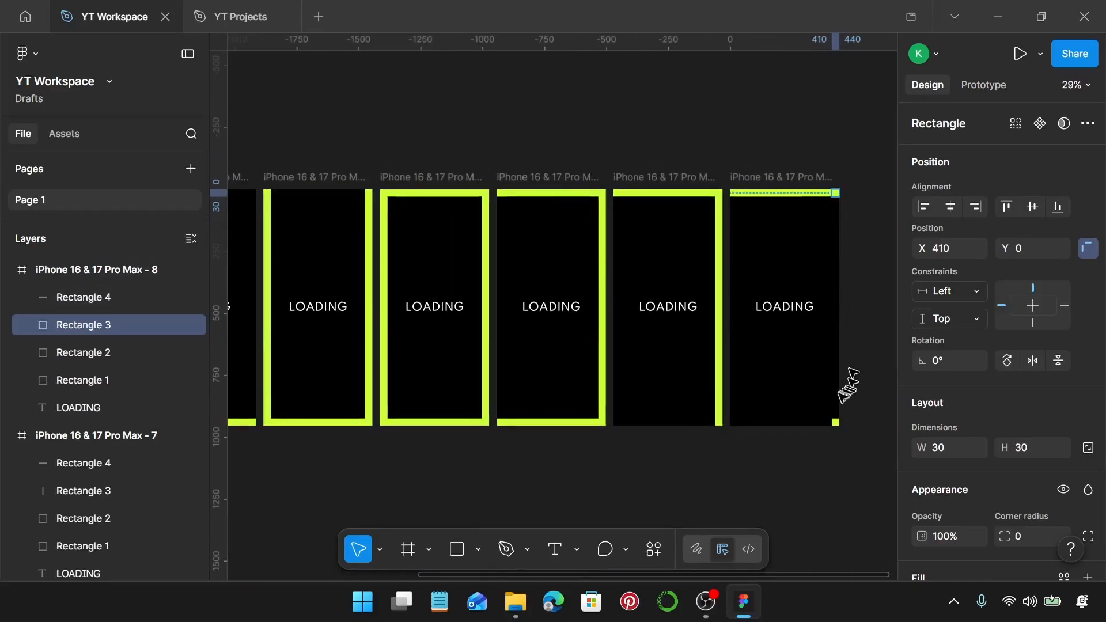
scroll(836, 403, "up", 2)
left_click(128, 349)
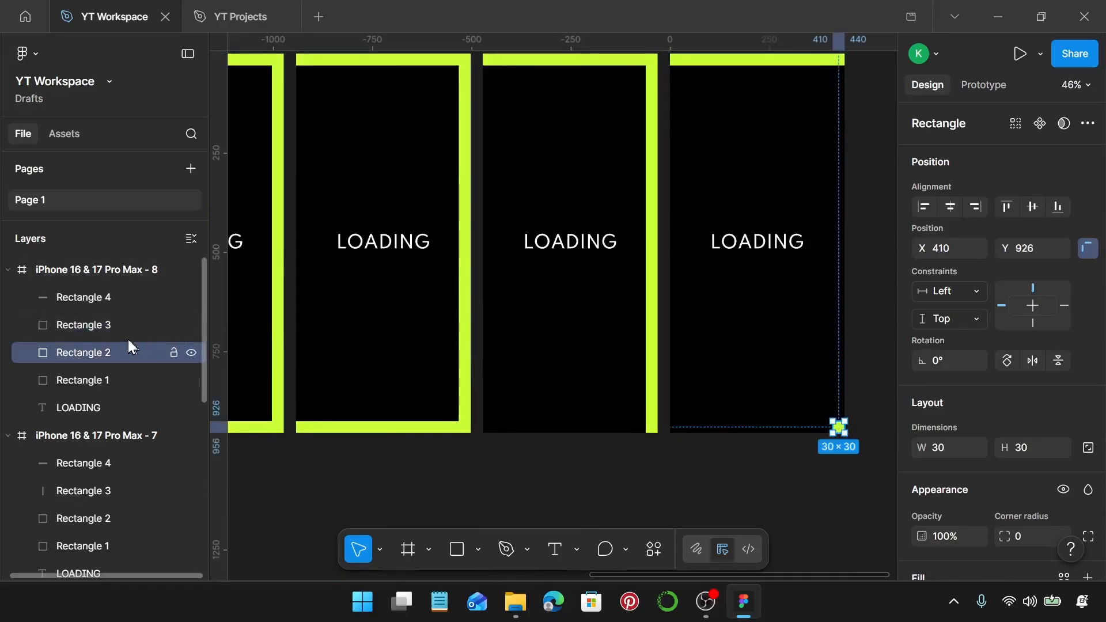
left_click(112, 380, "shift")
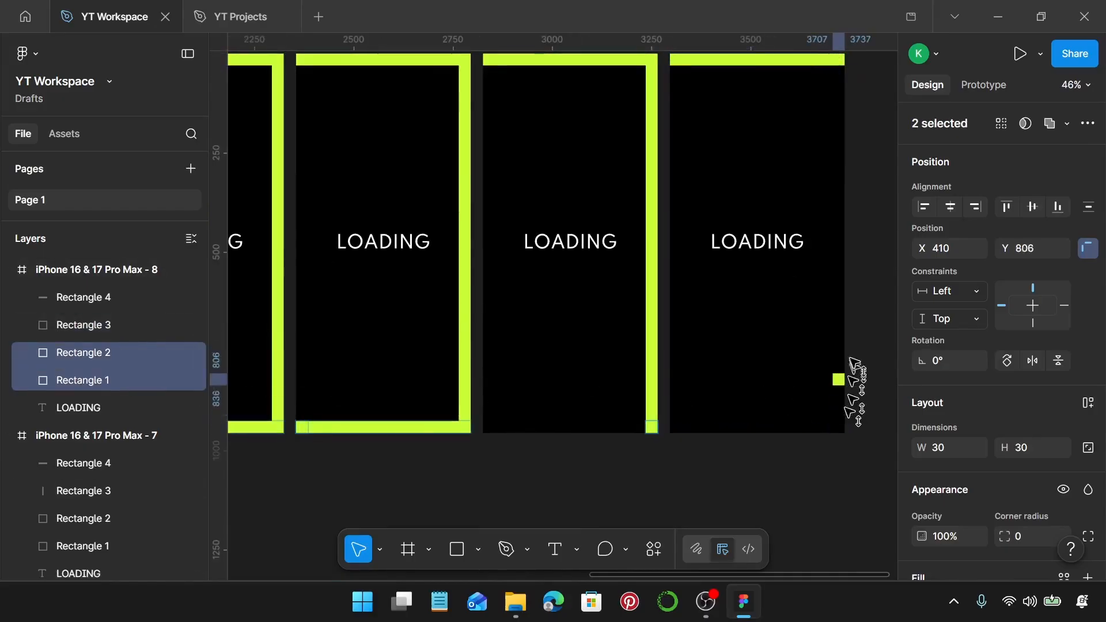
left_click_drag(855, 364, 845, 163)
scroll(844, 161, "up", 2)
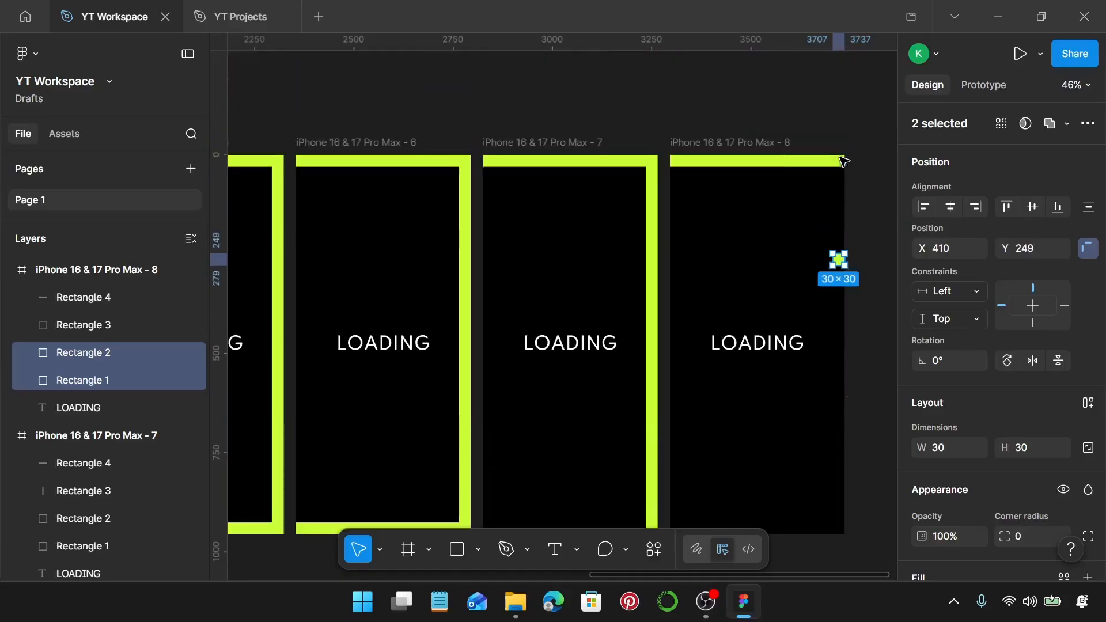
scroll(845, 162, "up", 1)
left_click_drag(843, 271, 843, 173)
scroll(797, 177, "down", 5)
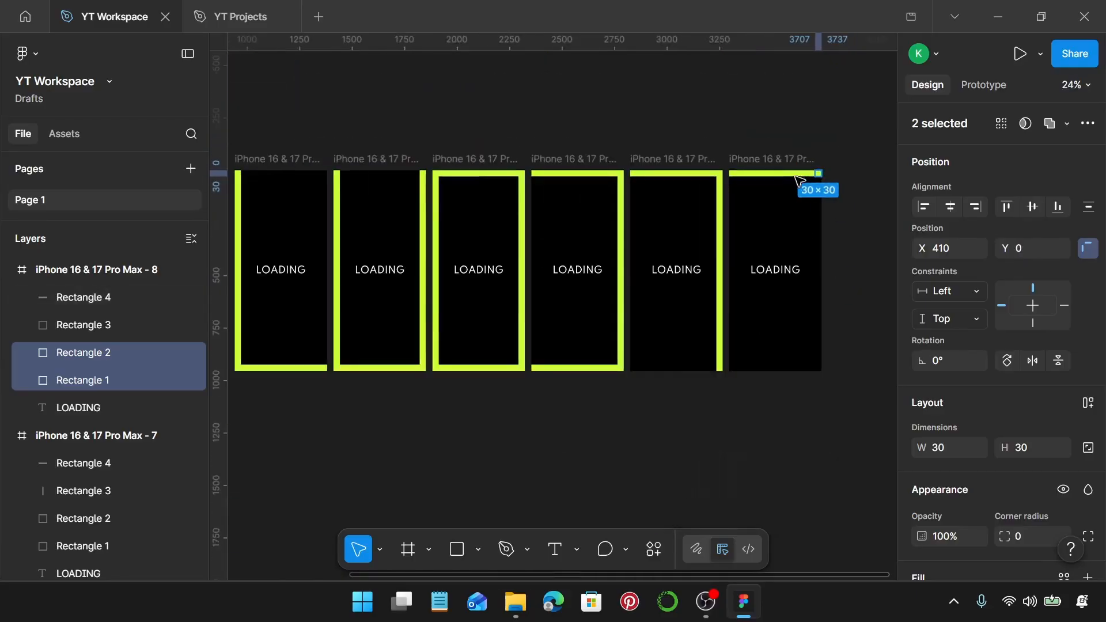
Duplicate the eighth phone frame and place the copy to its right at X 3768, Y 0.
left_click(786, 158)
left_click_drag(768, 162, 863, 164)
scroll(778, 181, "right", 3)
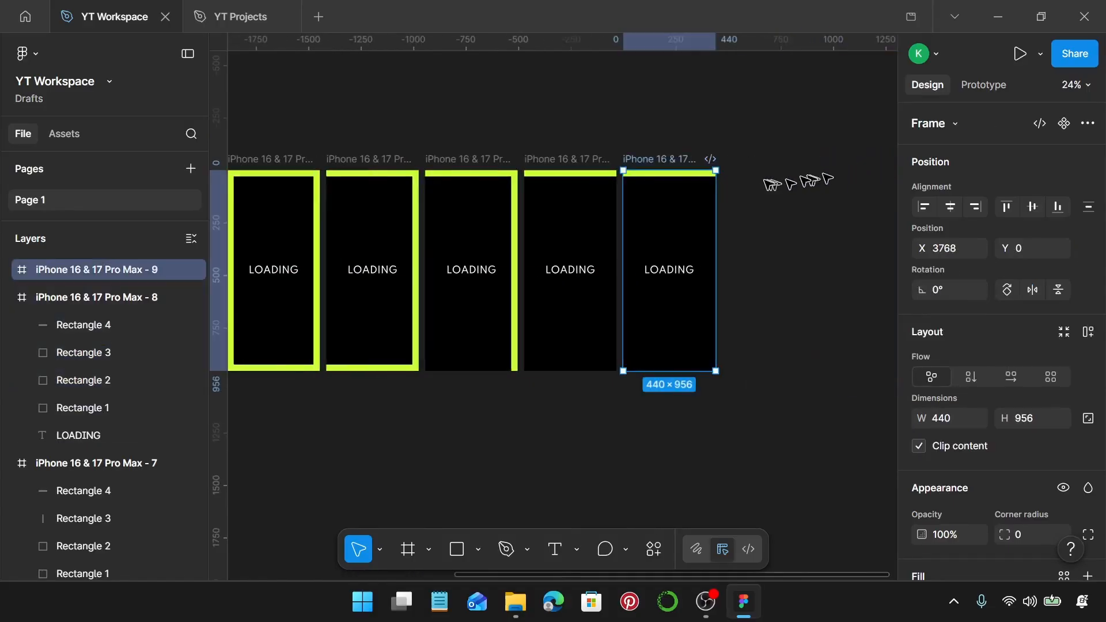
Shrink Rectangle 4 in the ninth phone frame leftwards to a 30 × 30 square in the top-left corner at X 0, Y 0.
scroll(733, 182, "up", 4)
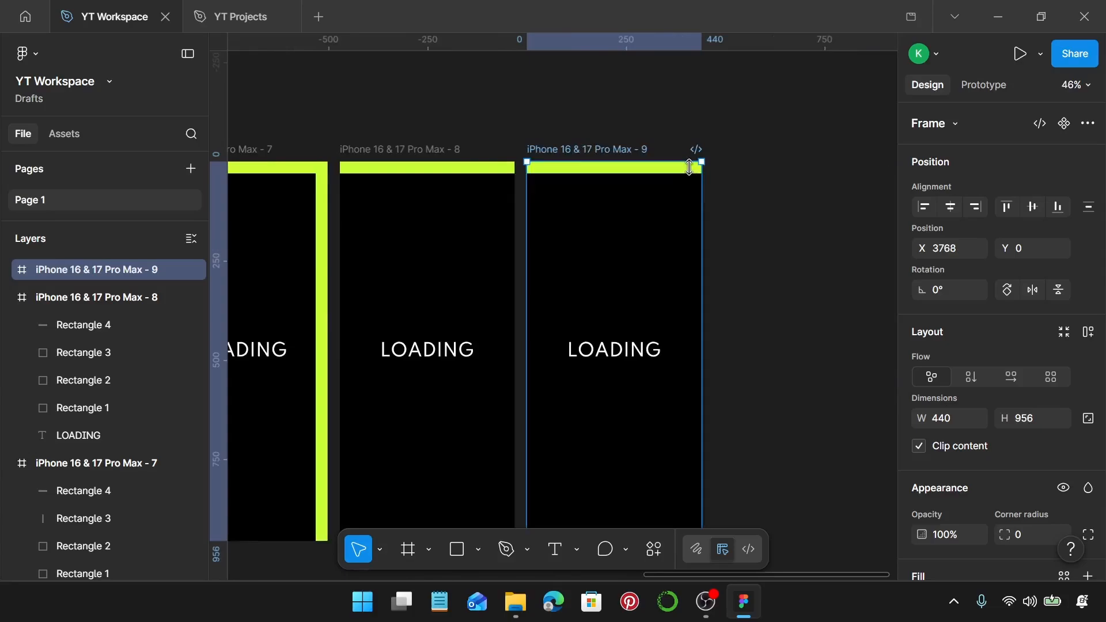
left_click(663, 169)
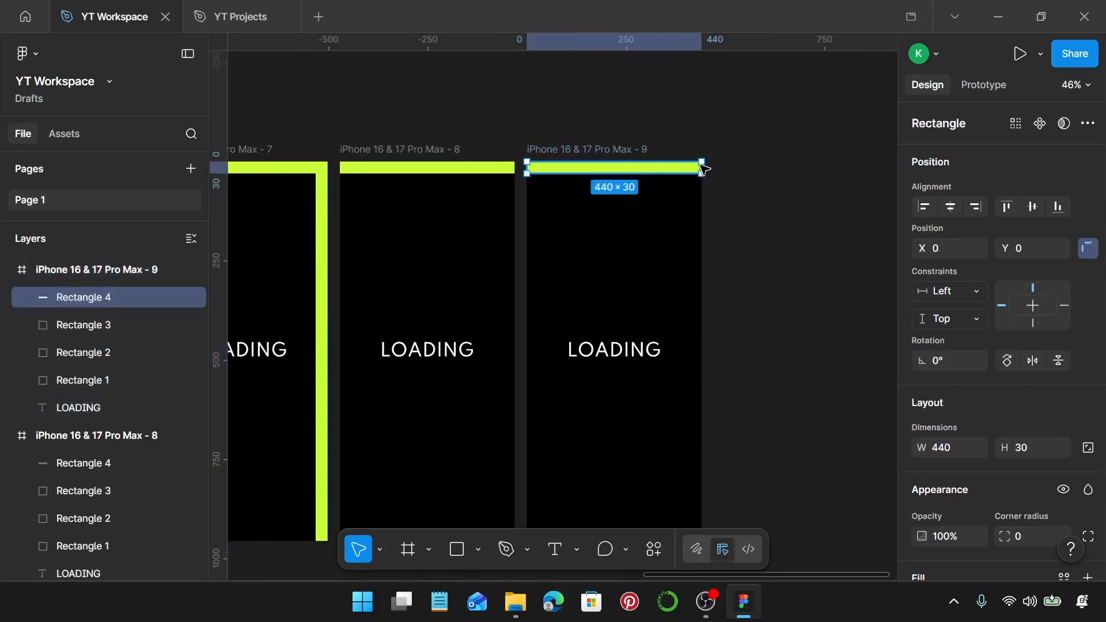
left_click_drag(702, 167, 547, 167)
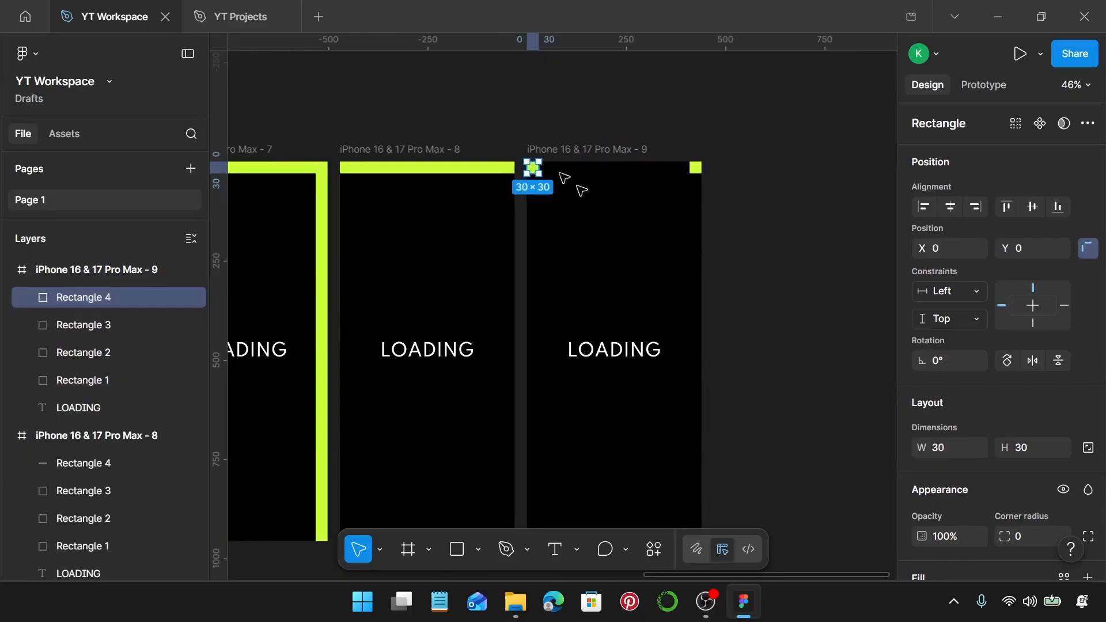
Move Rectangles 1, 2 and 3 of the ninth frame together to its top-left corner at X 0, Y 0.
left_click(695, 168)
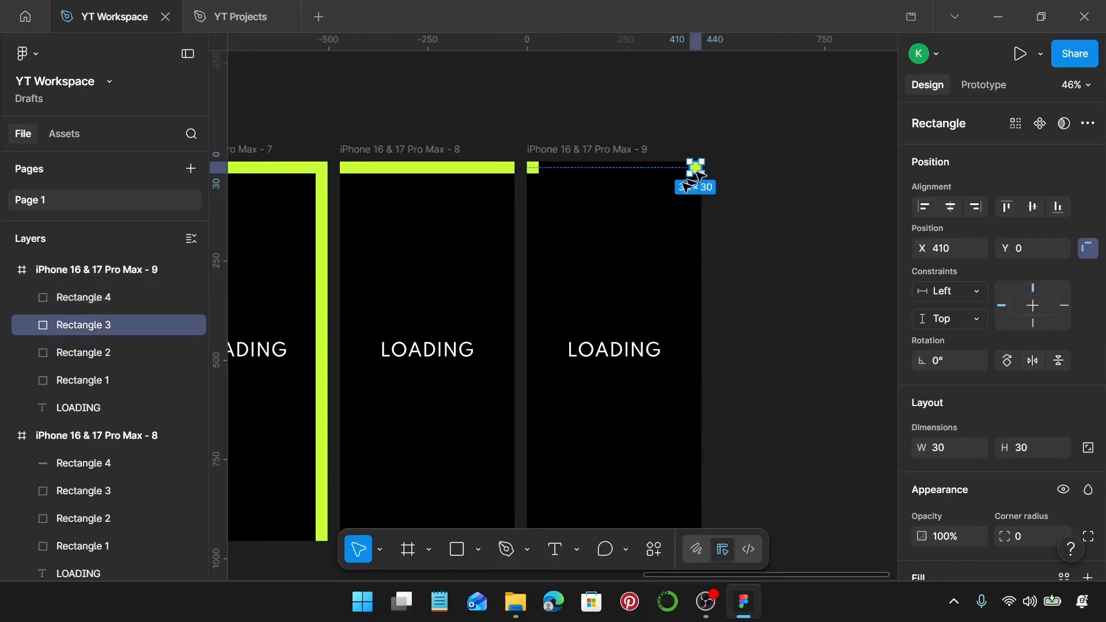
left_click(130, 381, "shift")
left_click_drag(696, 168, 539, 169)
scroll(539, 168, "down", 5)
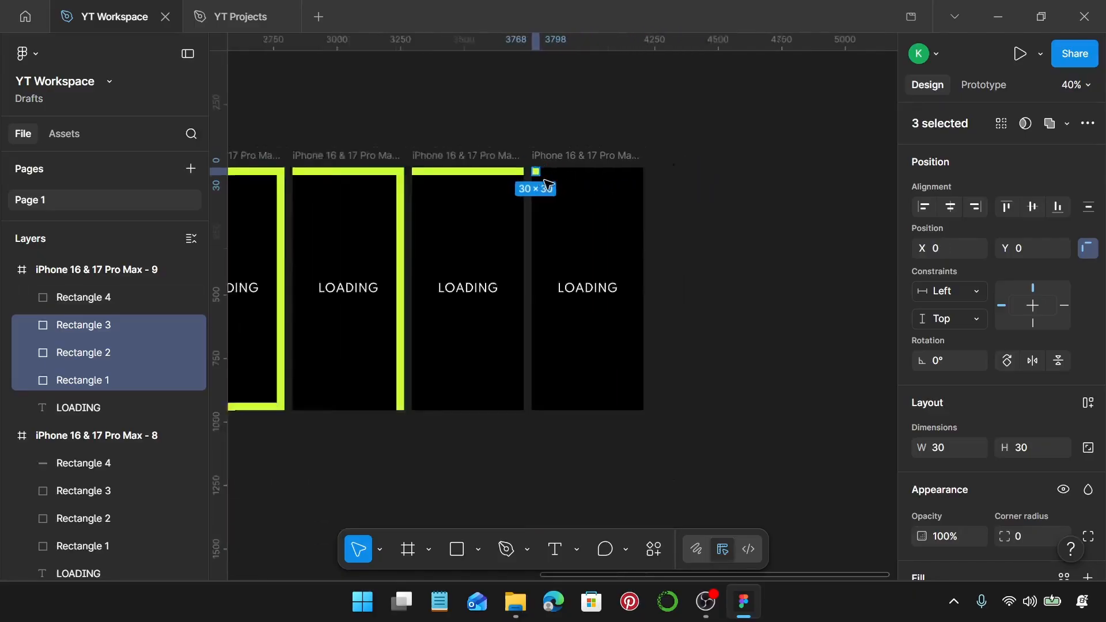
Combine all nine phone frames into one component set.
left_click(643, 355)
scroll(649, 351, "left", 5)
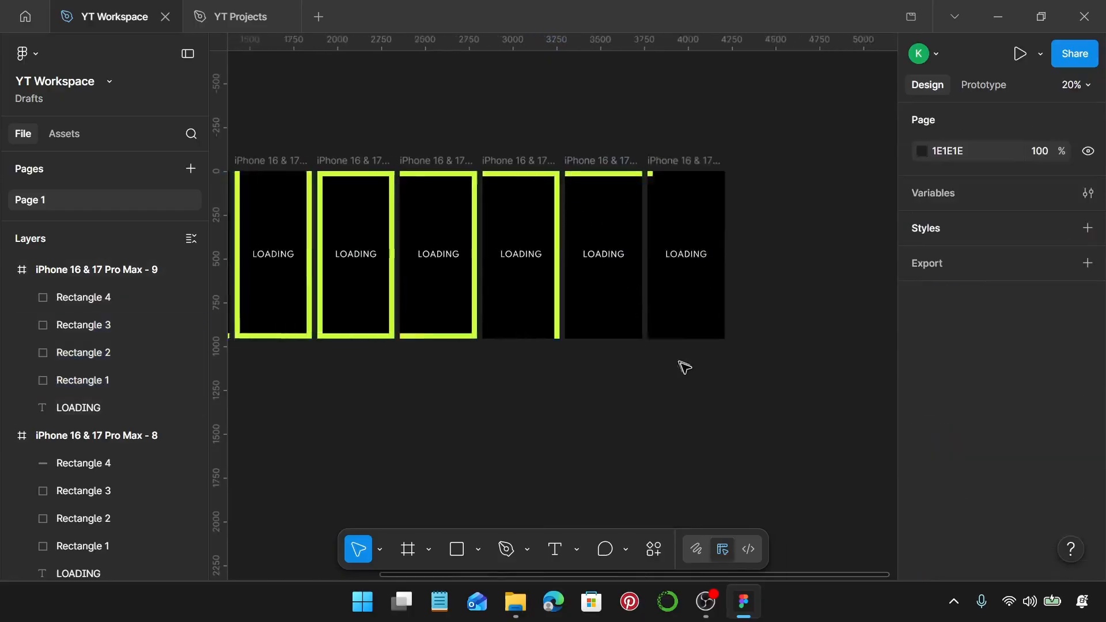
scroll(693, 370, "down", 2)
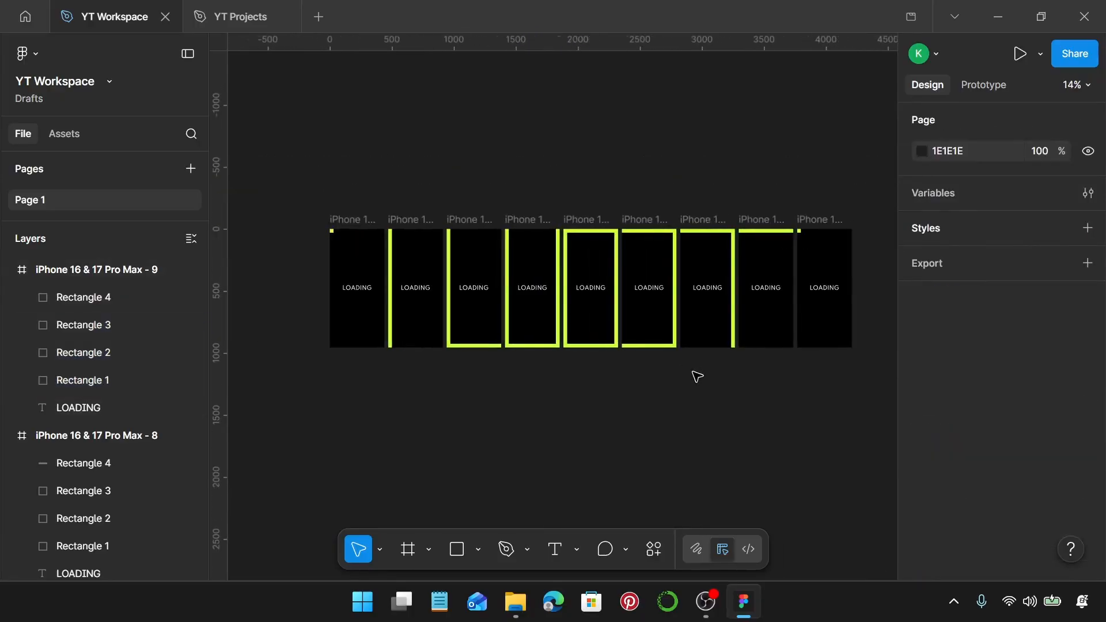
scroll(697, 377, "right", 2)
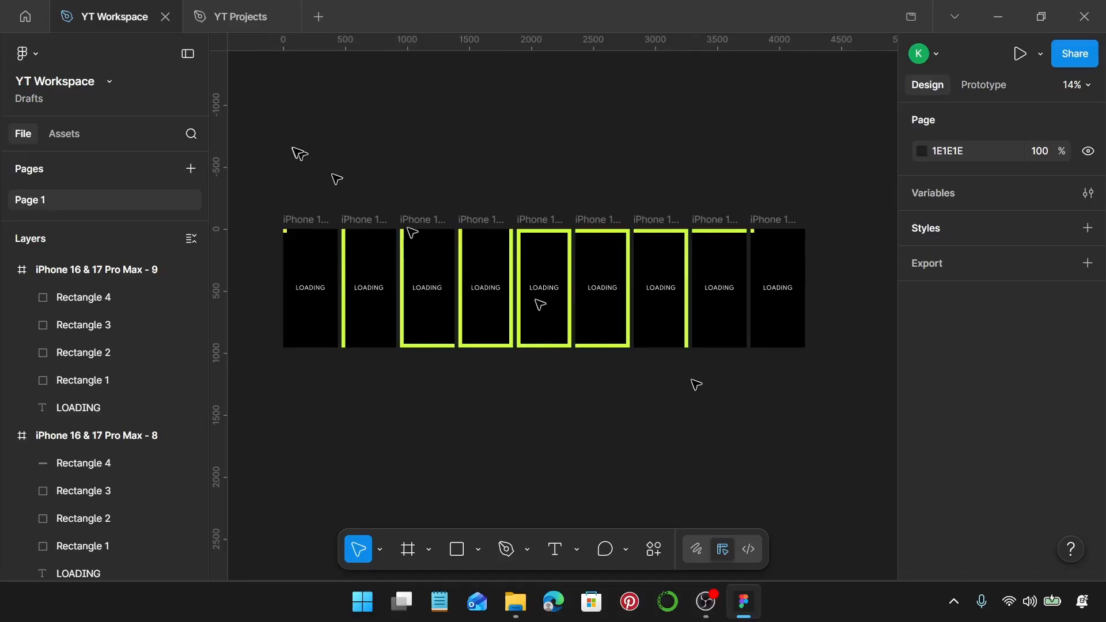
left_click_drag(265, 173, 842, 384)
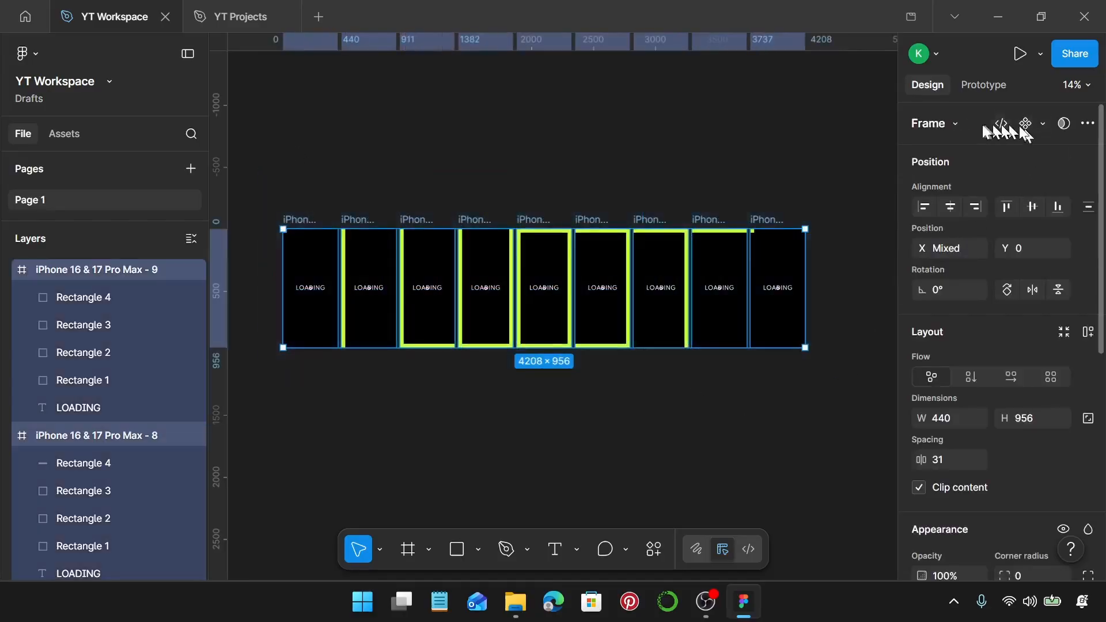
left_click(1043, 123)
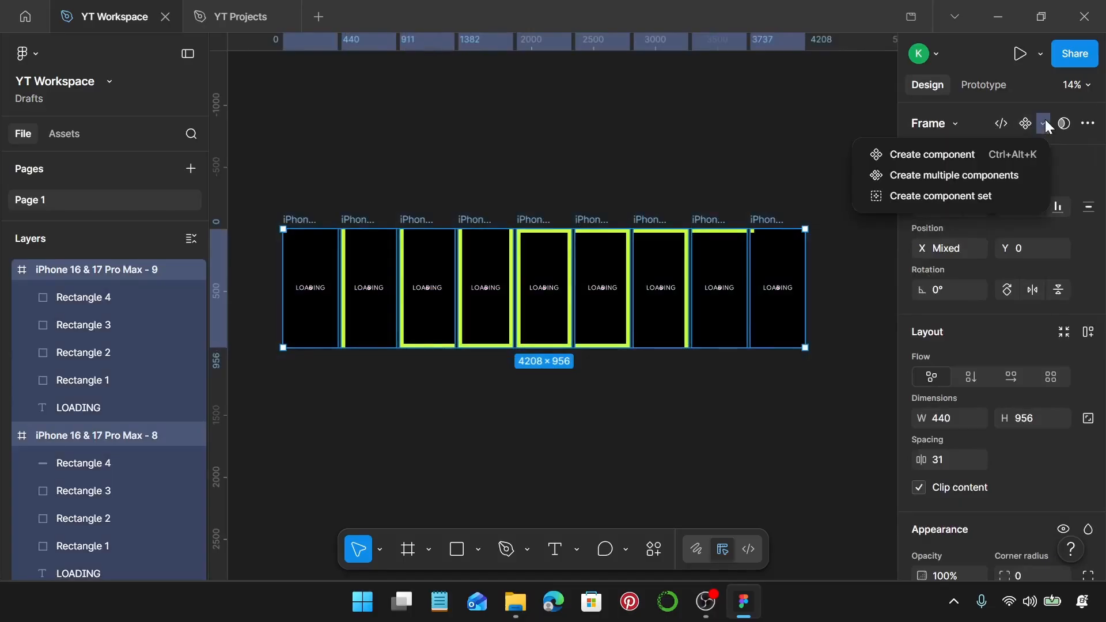
left_click(967, 197)
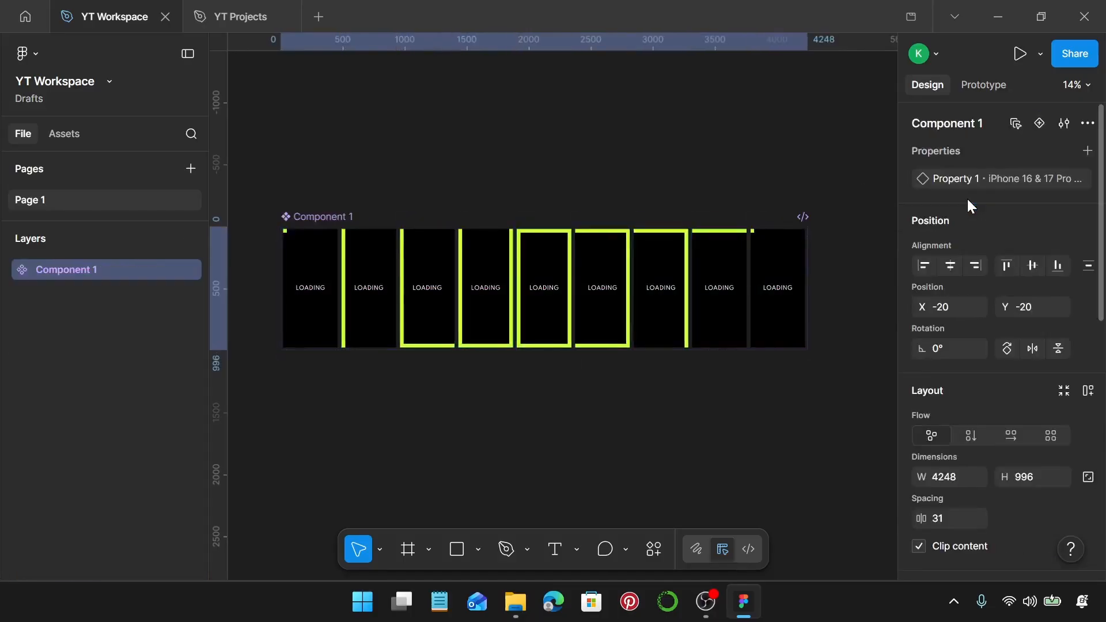
Add a prototype connection from the first phone variant to the second.
left_click(984, 85)
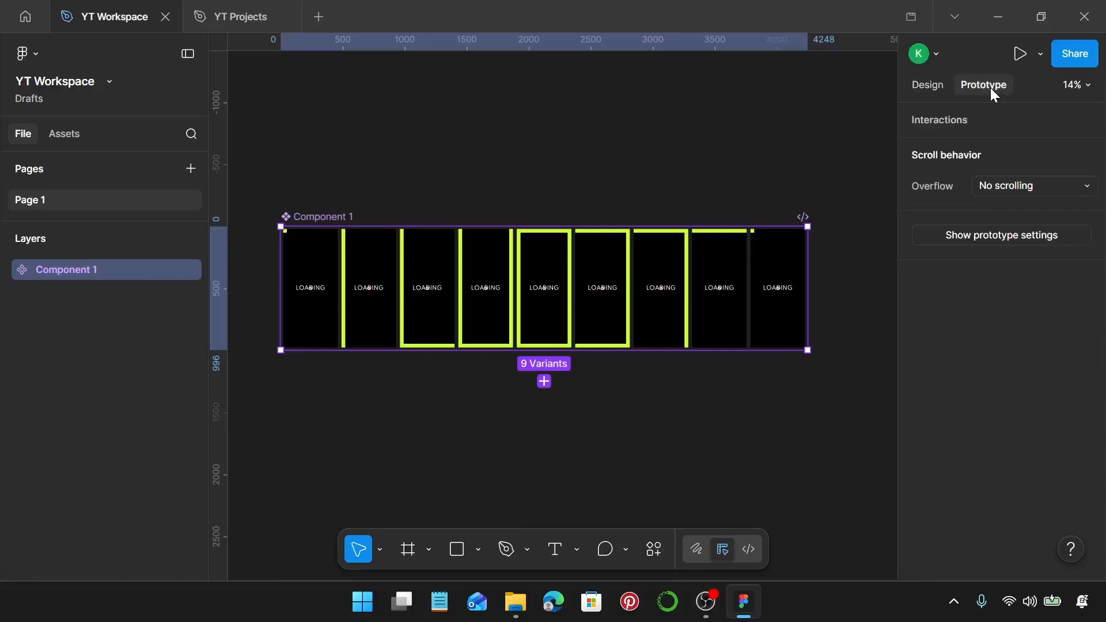
scroll(315, 311, "up", 1)
scroll(314, 311, "up", 5)
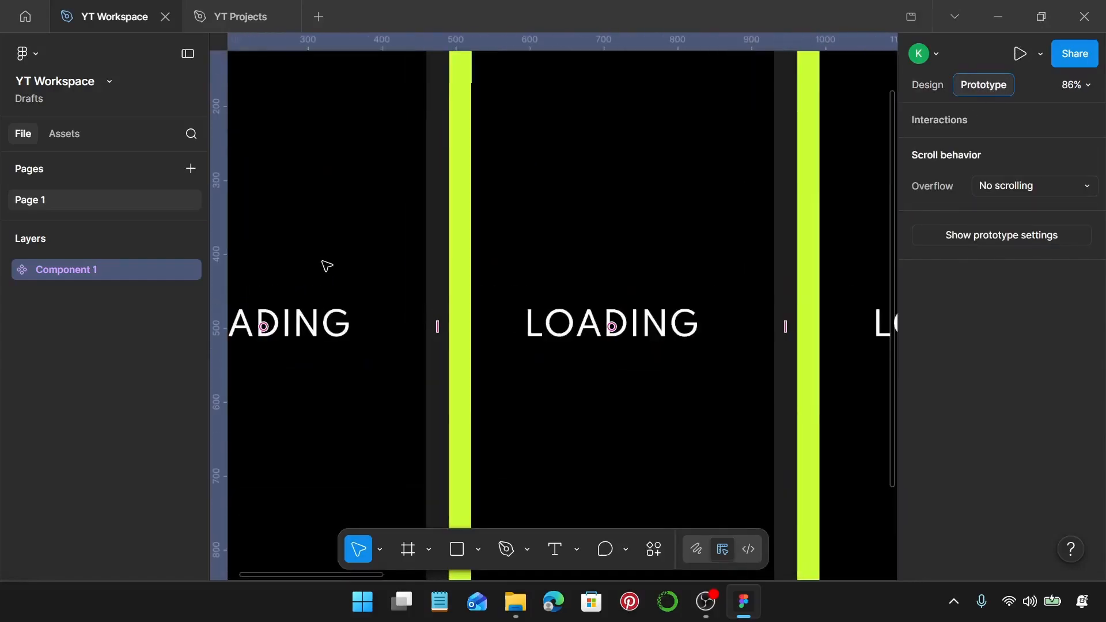
left_click(390, 314)
scroll(391, 316, "up", 2)
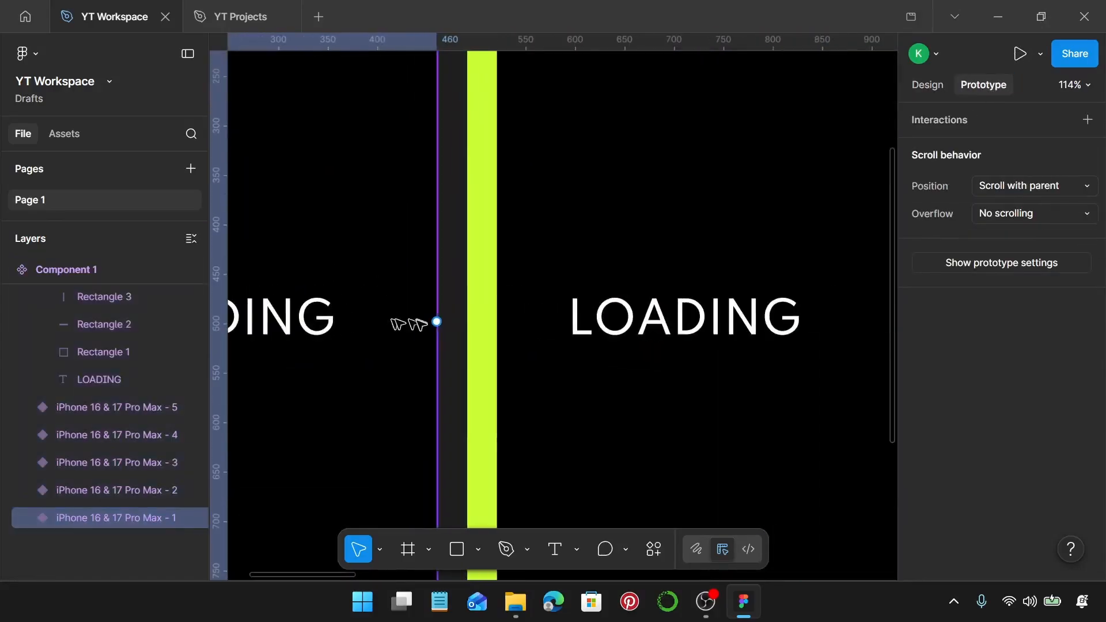
left_click_drag(436, 323, 484, 330)
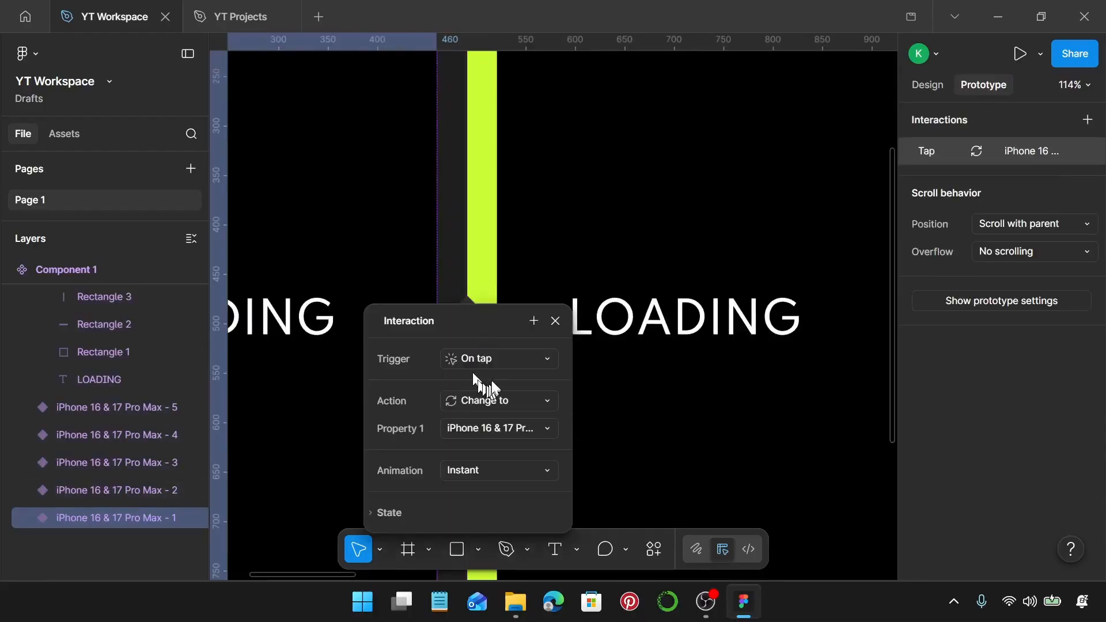
Set the first variant's interaction to trigger After delay with a delay of 1 ms.
left_click(499, 358)
scroll(506, 548, "down", 1)
left_click(504, 551)
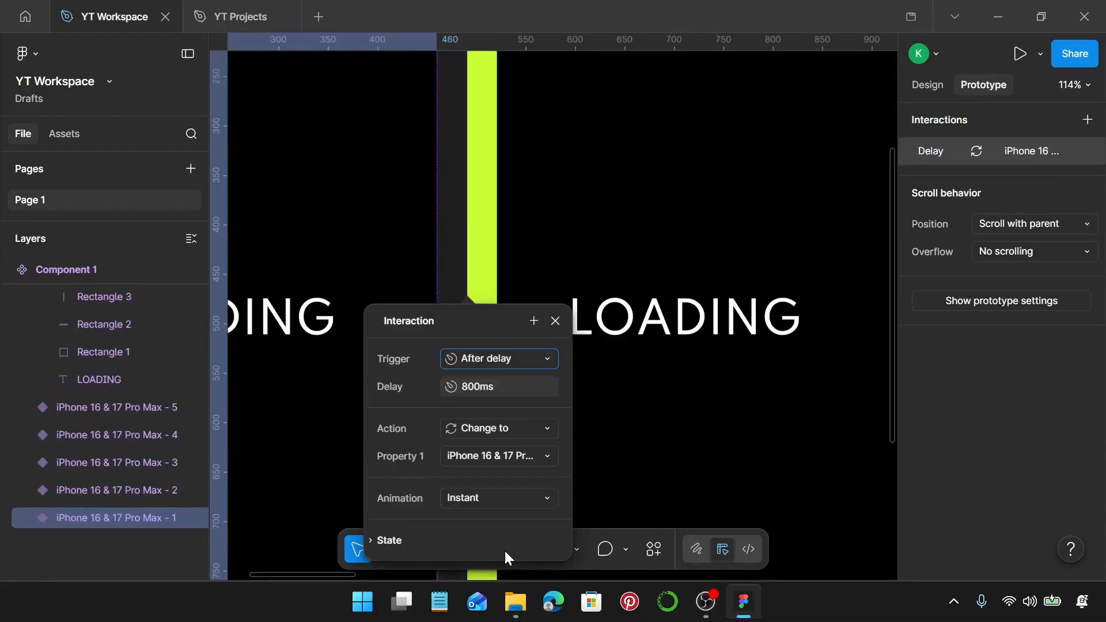
left_click(507, 386)
type("1")
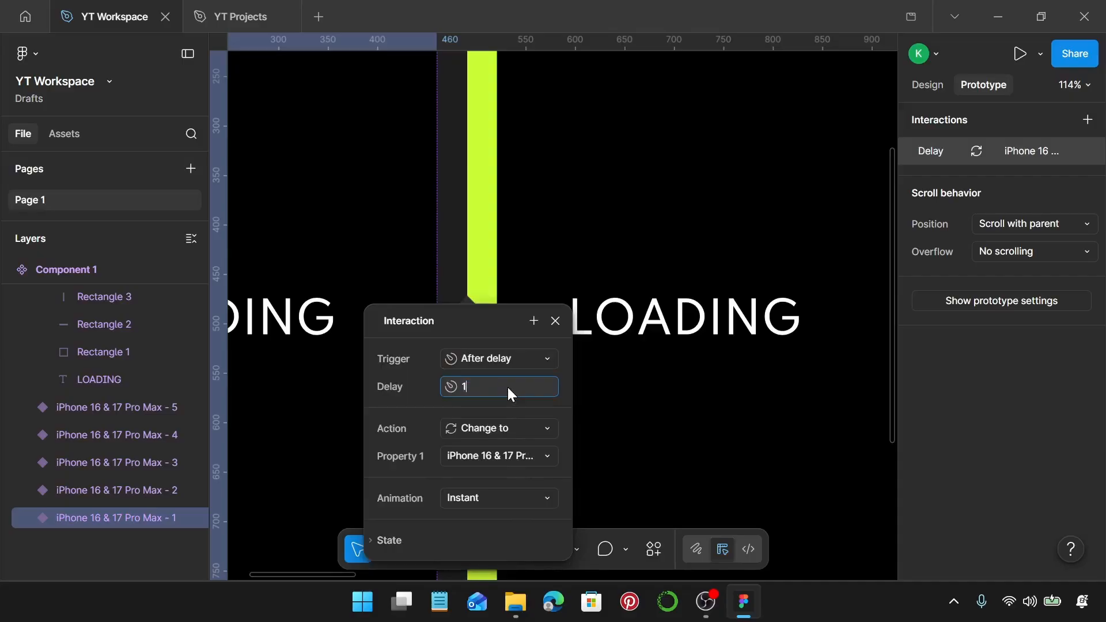
key("Return")
Set the first variant's transition to Smart animate with Linear easing and a 2000 ms duration.
left_click(481, 498)
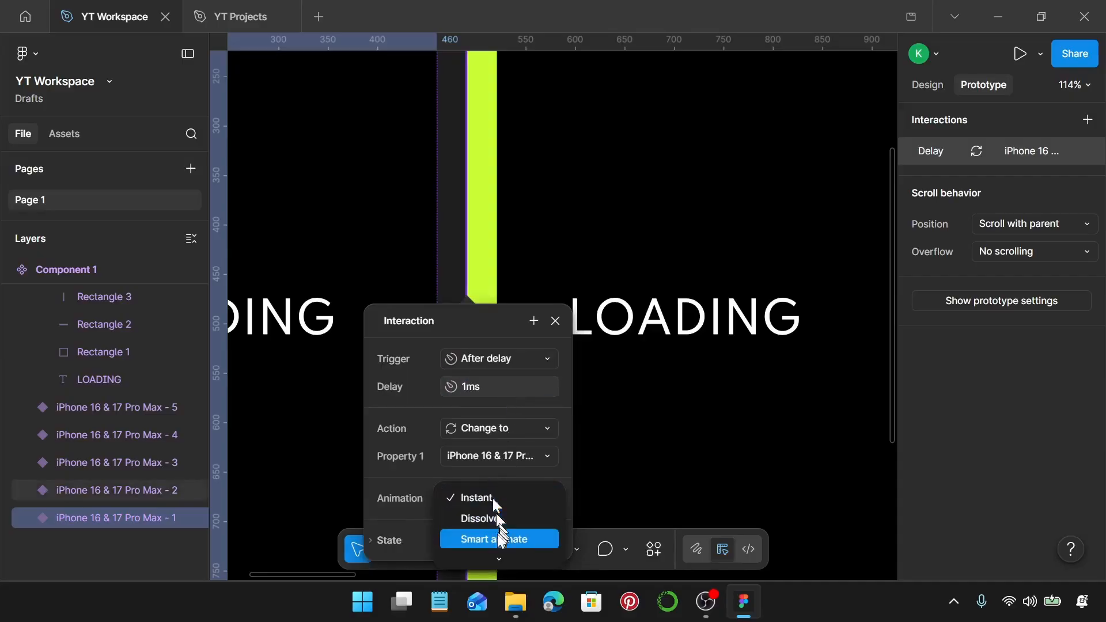
left_click(497, 534)
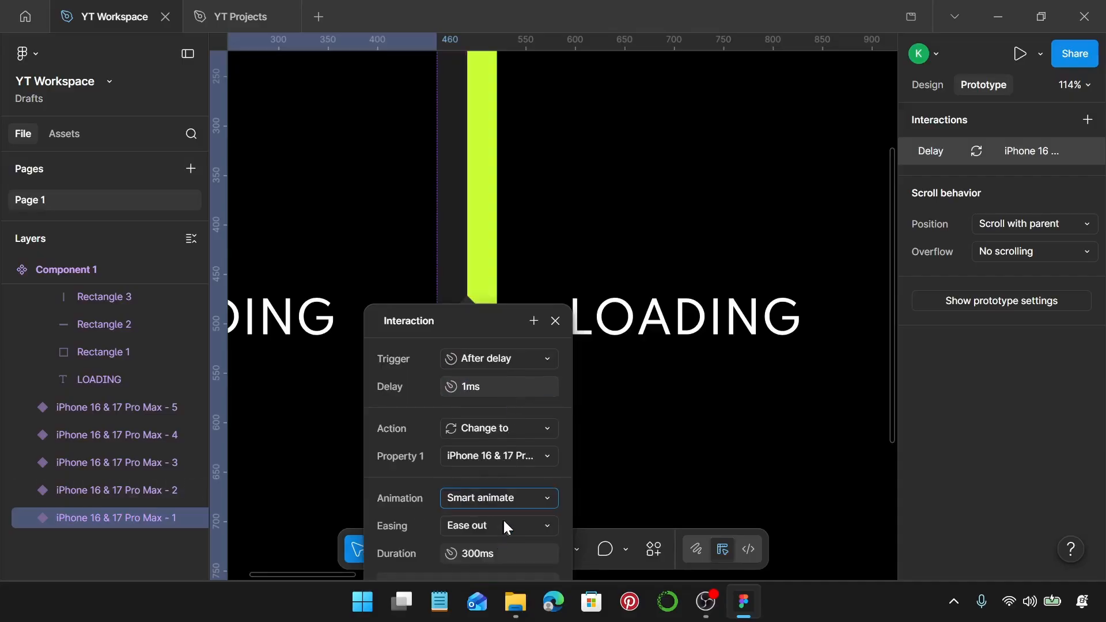
left_click(504, 523)
left_click(517, 234)
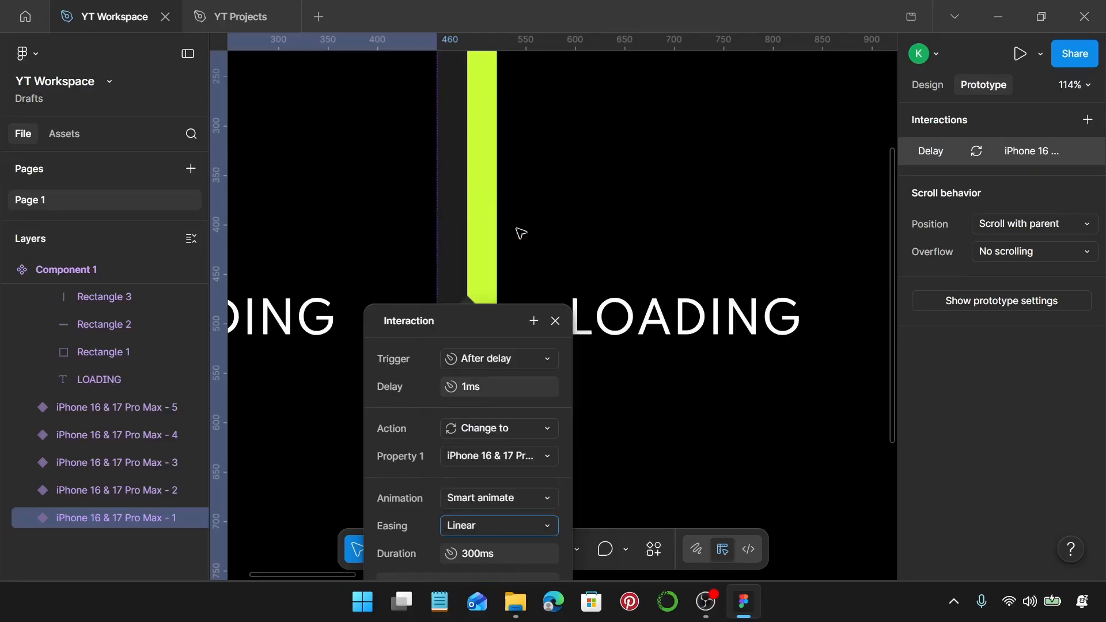
scroll(504, 519, "down", 2)
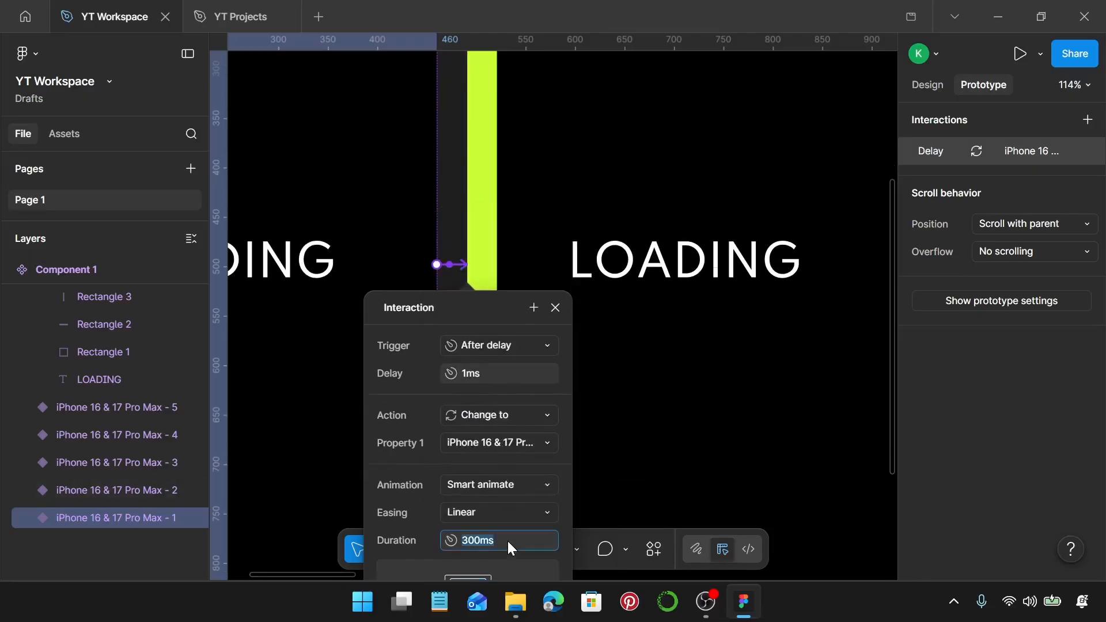
type("2000")
key("Return")
left_click(556, 310)
Connect the second variant to the third with an After delay trigger of 1 ms.
scroll(557, 308, "down", 5)
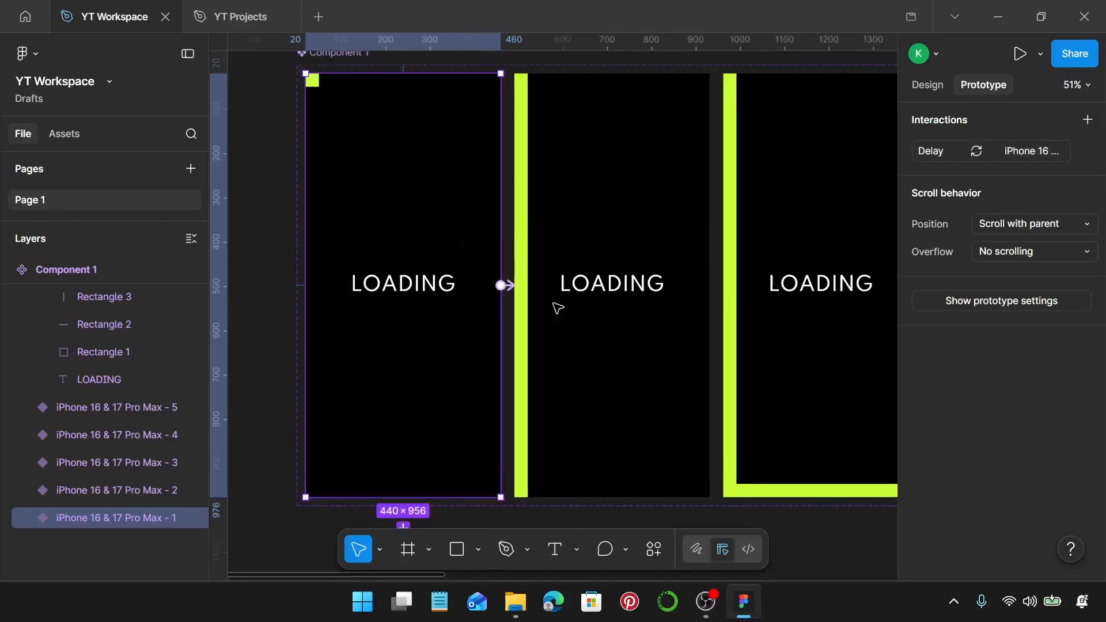
scroll(558, 309, "right", 3)
left_click(585, 284)
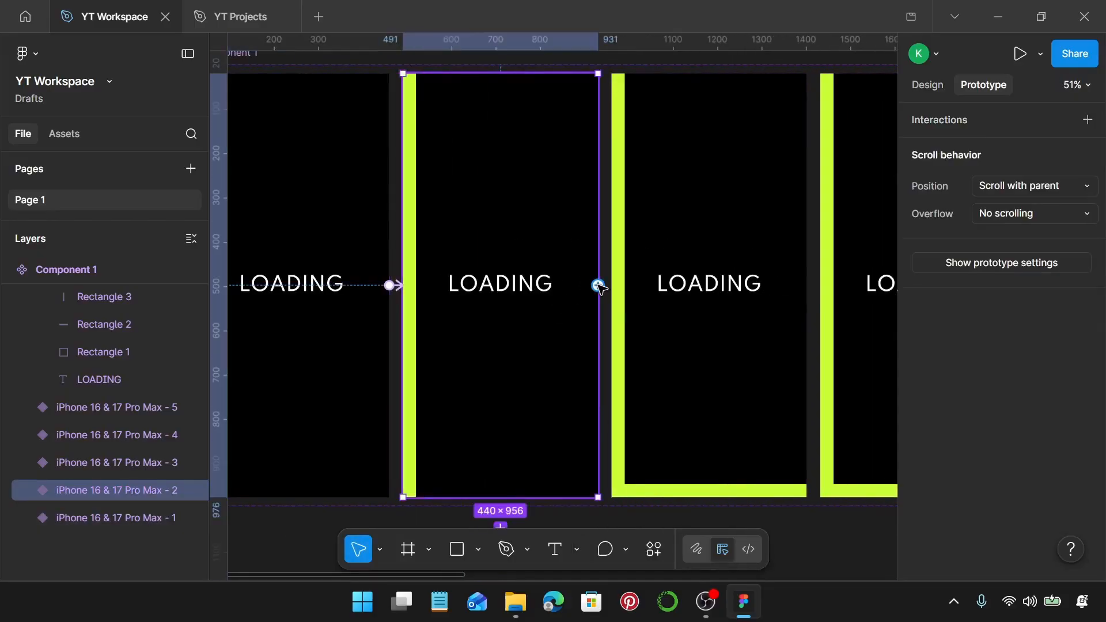
left_click_drag(598, 285, 618, 297)
left_click(638, 358)
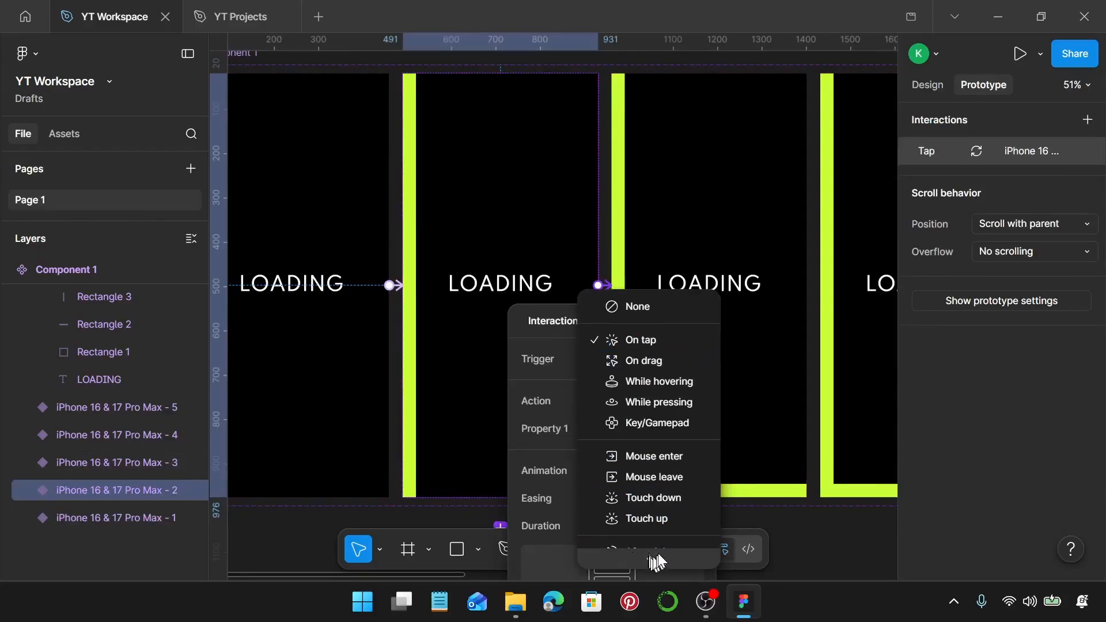
left_click(666, 544)
left_click(666, 385)
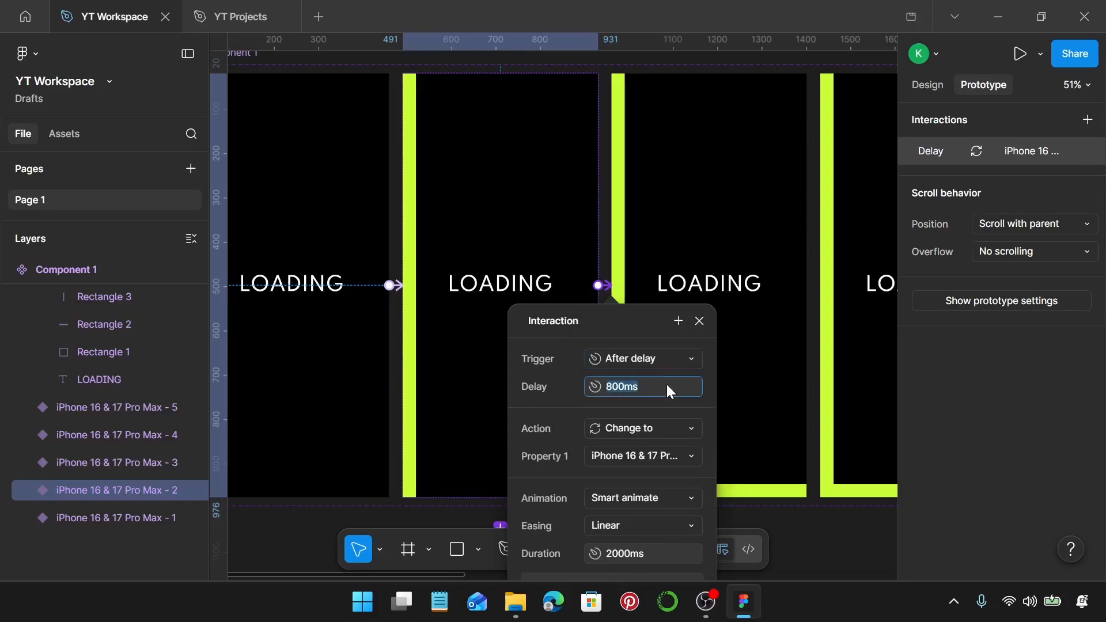
type("1")
key("Return")
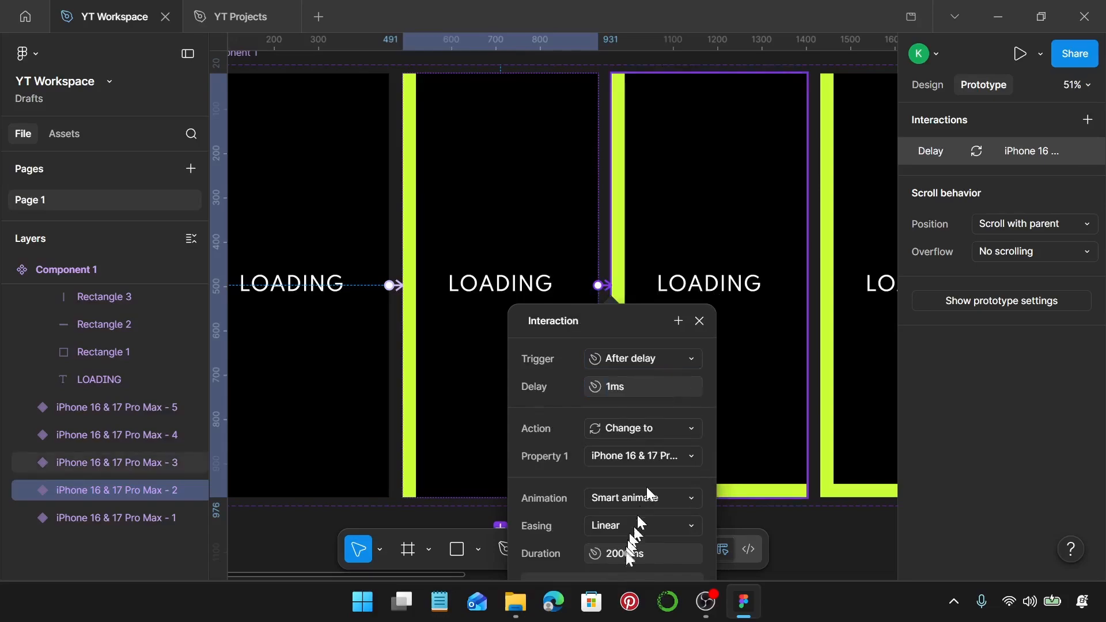
Set the duration of the second variant's transition to 1000 ms.
left_click(633, 555)
key("Return")
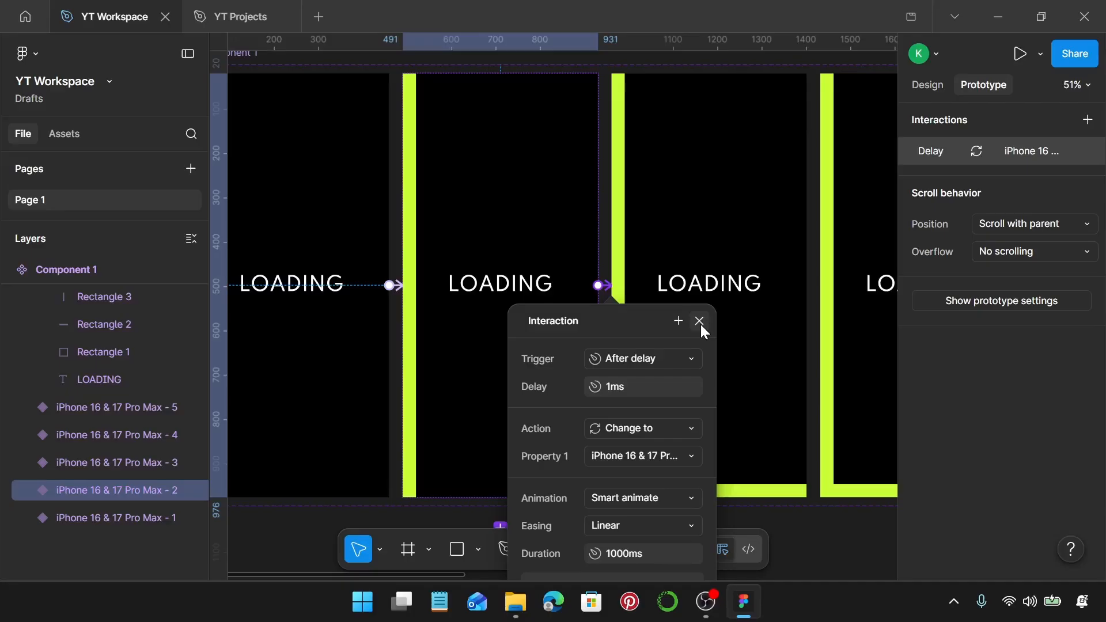
left_click(701, 321)
Connect the third variant to the fourth with an After delay trigger of 1 ms.
scroll(700, 324, "right", 3)
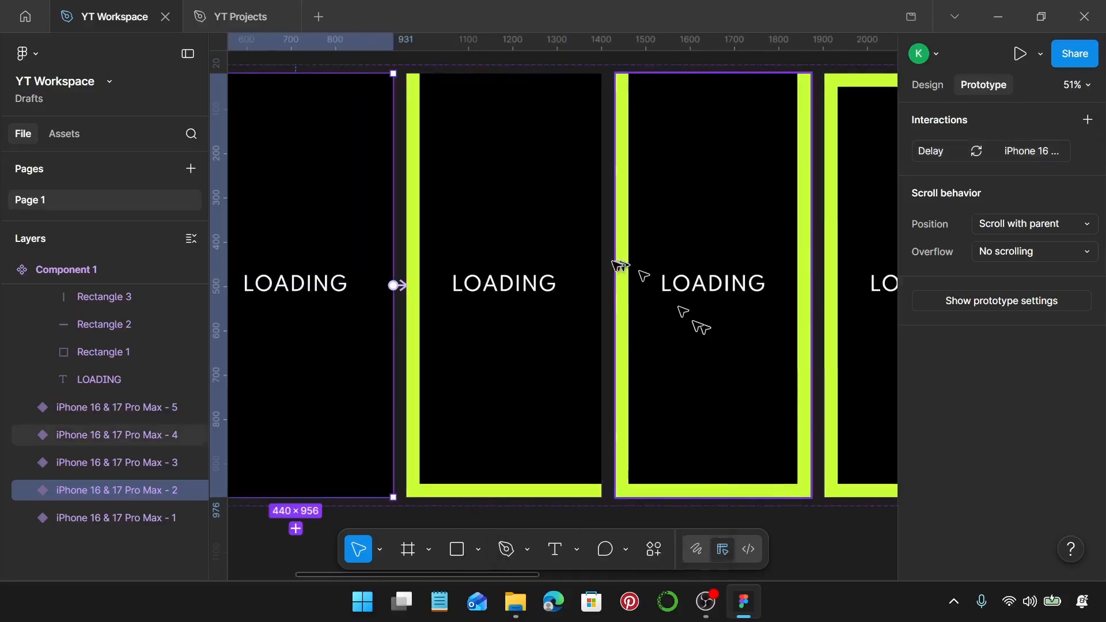
left_click(569, 304)
left_click_drag(602, 286, 623, 296)
scroll(620, 551, "down", 1)
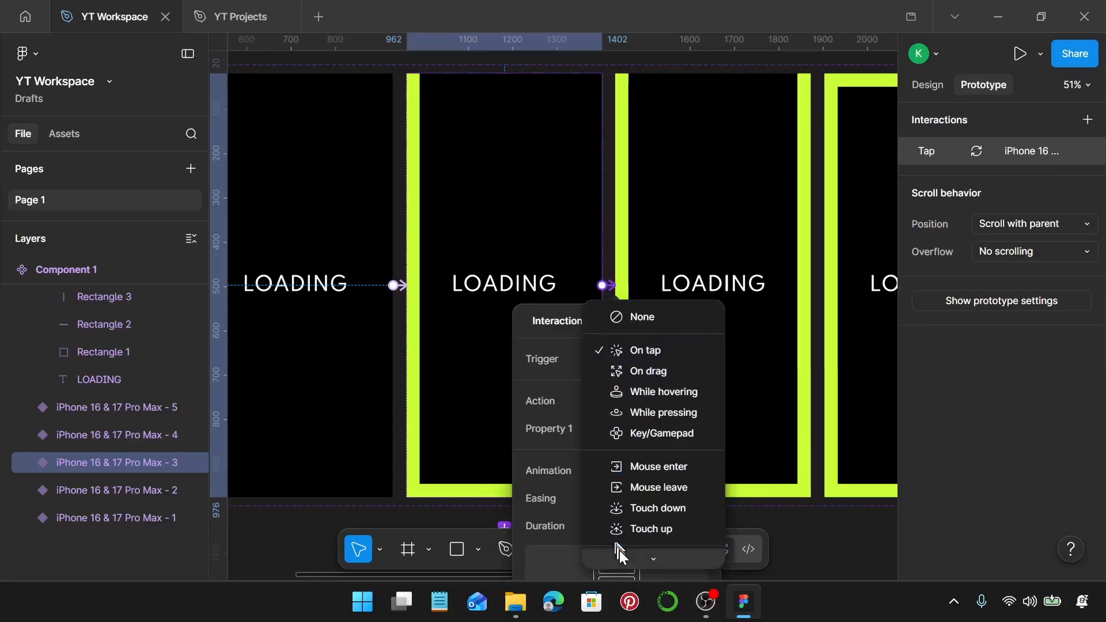
left_click(620, 551)
left_click(644, 386)
type("1")
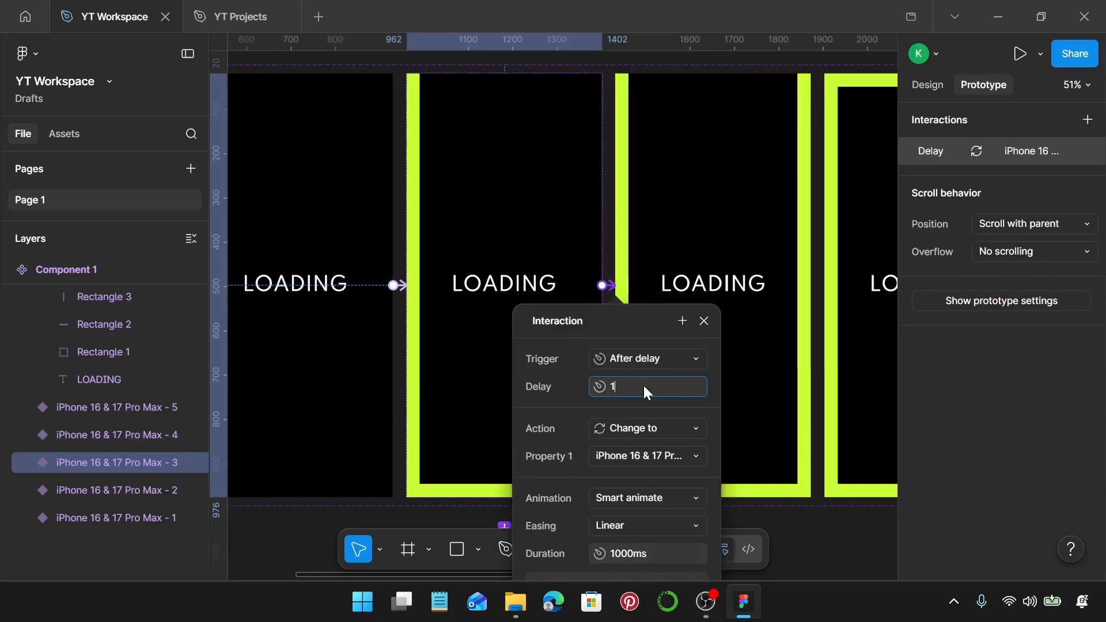
key("Return")
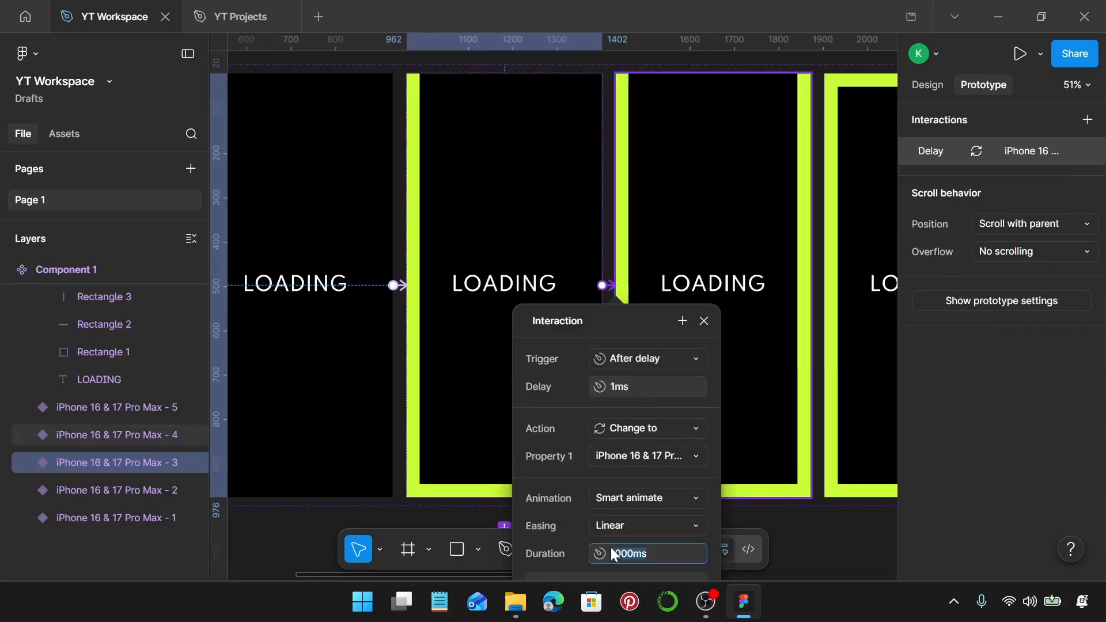
Set the duration of the third variant's transition to 2000 ms.
left_click(613, 552)
type("2000")
key("Return")
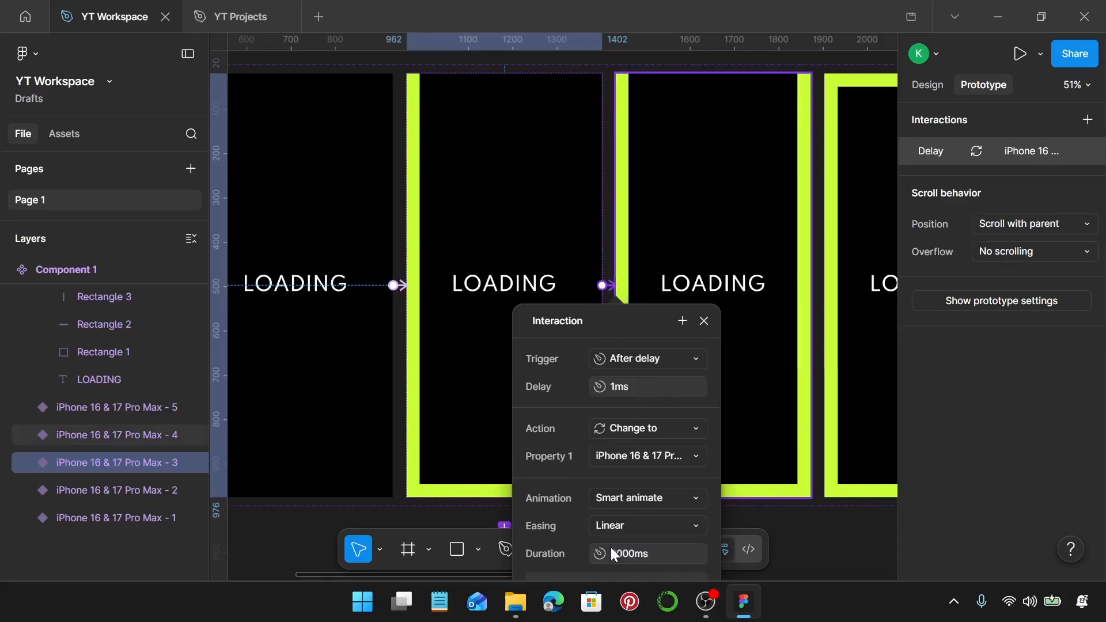
left_click(704, 321)
Connect the fourth variant to the fifth with an After delay trigger of 1 ms.
scroll(713, 324, "right", 4)
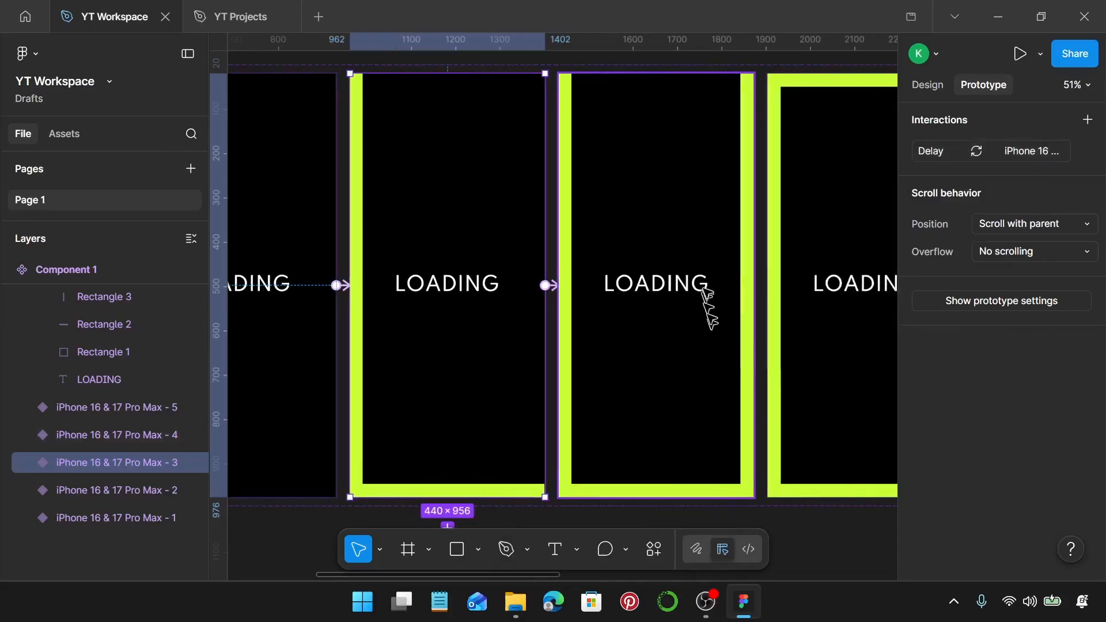
left_click(698, 287)
left_click_drag(697, 287, 732, 289)
left_click(743, 358)
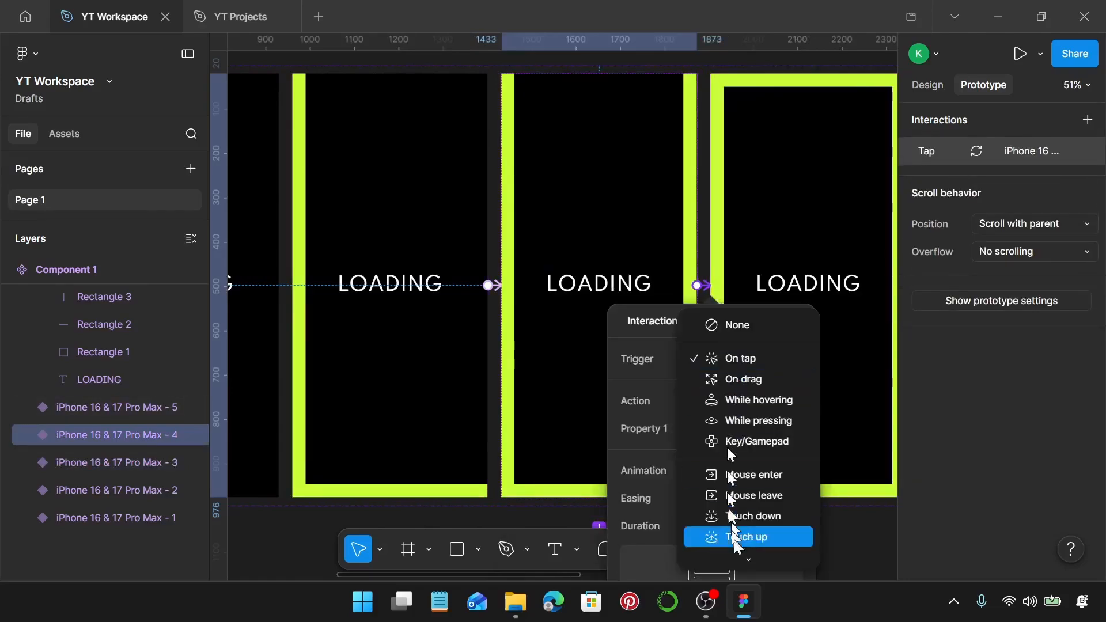
scroll(735, 542, "down", 1)
left_click(735, 554)
left_click(756, 386)
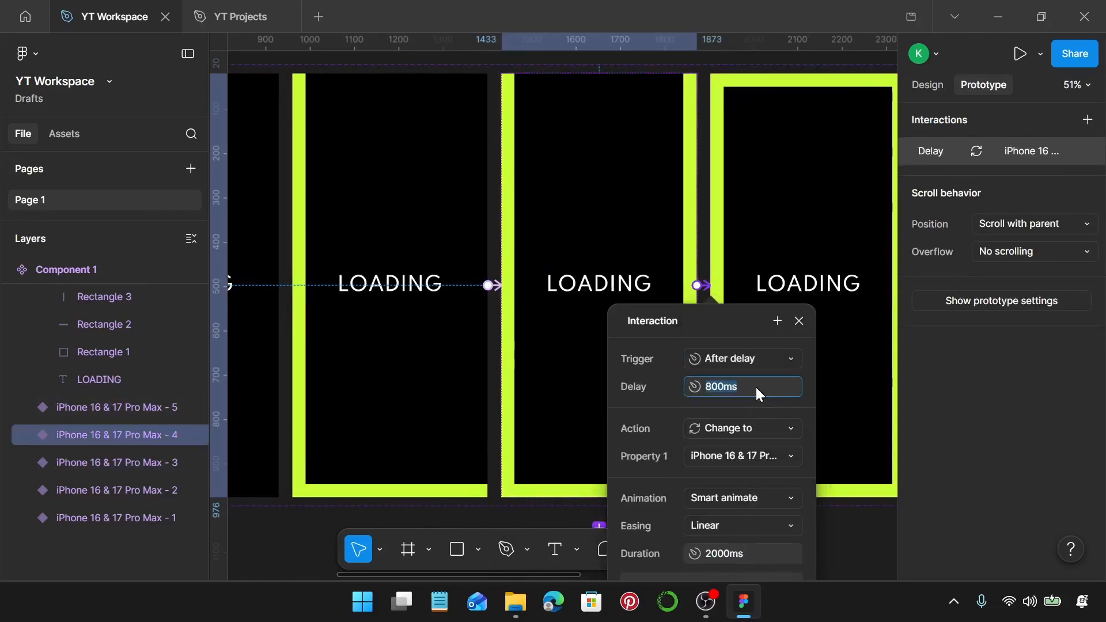
type("1")
key("Return")
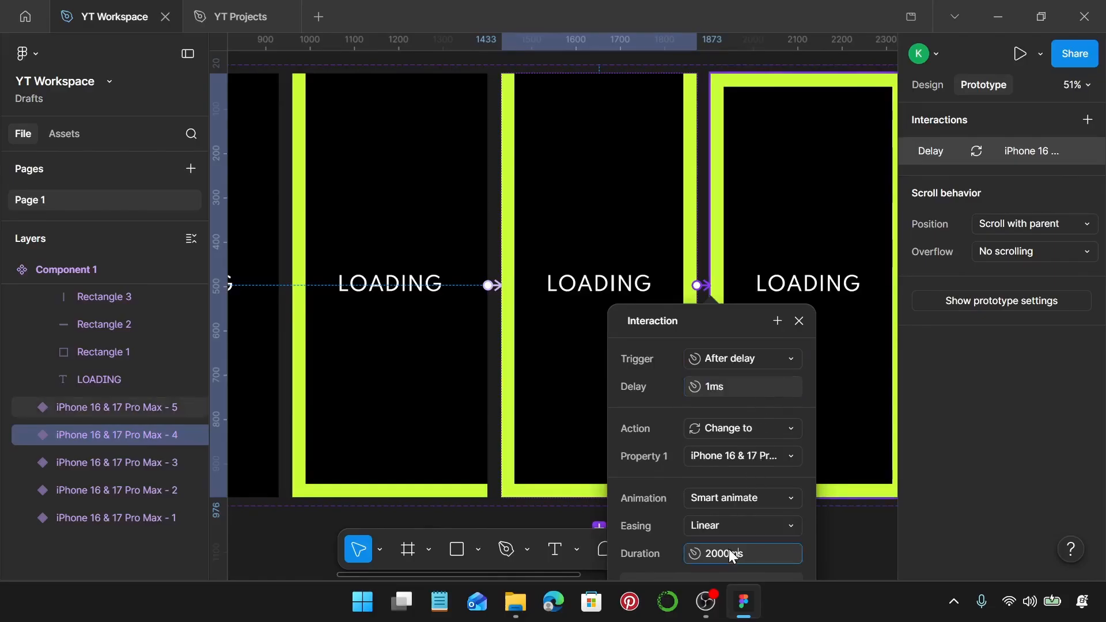
Set the duration of the fourth variant's transition to 1000 ms.
key("BackSpace")
key("BackSpace")
key("BackSpace")
key("Return")
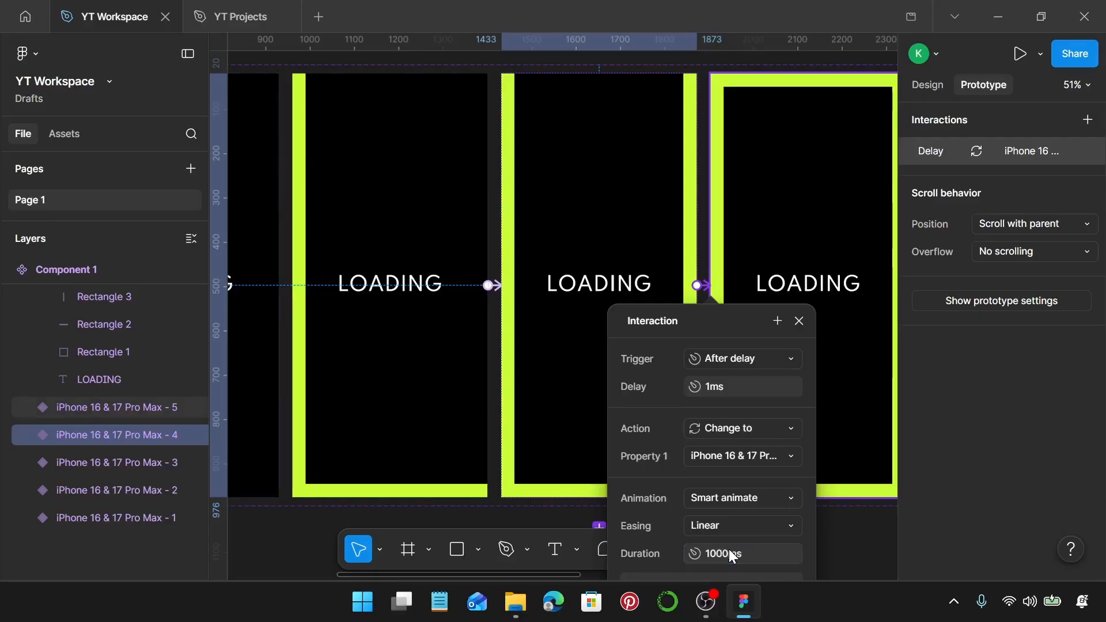
left_click(729, 549)
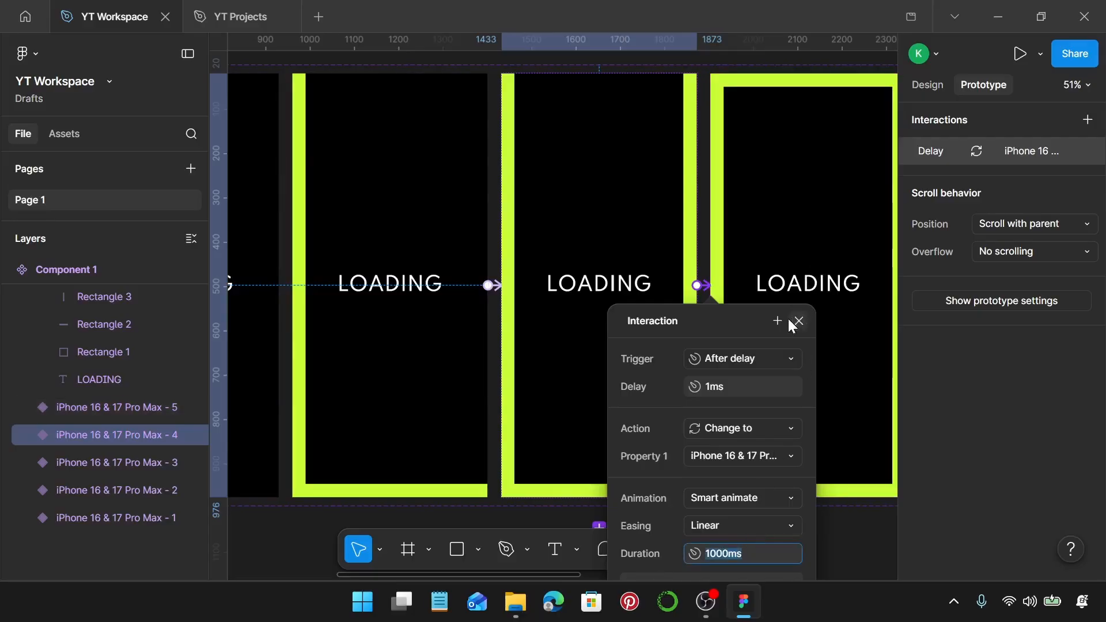
left_click(798, 322)
Connect the fifth variant to the sixth with an After delay trigger of 1 ms.
scroll(791, 322, "right", 5)
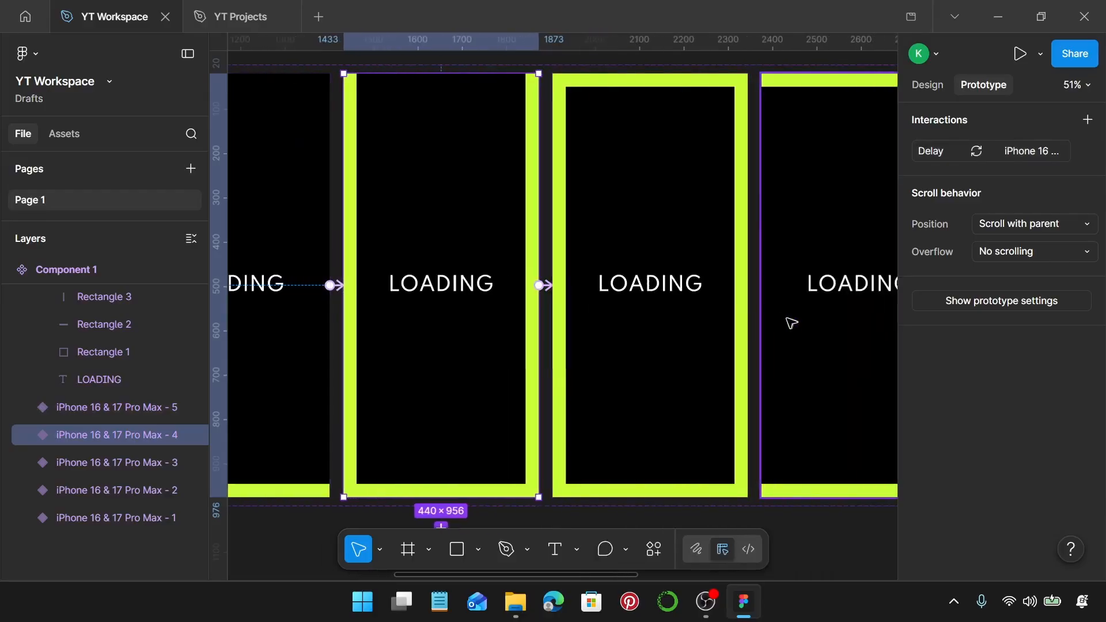
left_click(683, 292)
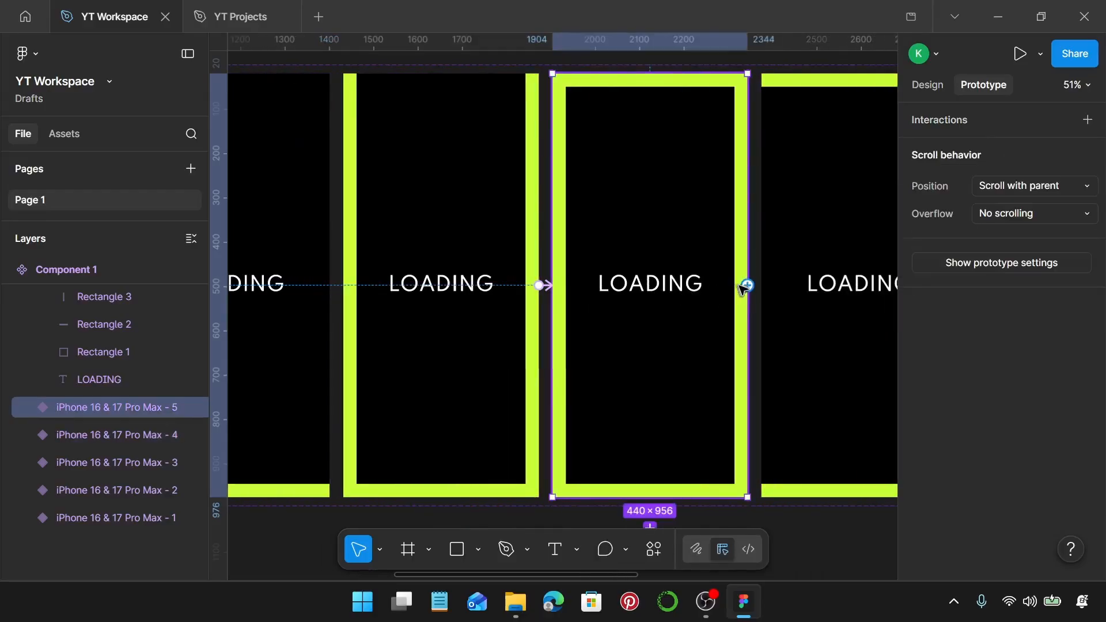
left_click_drag(748, 287, 771, 291)
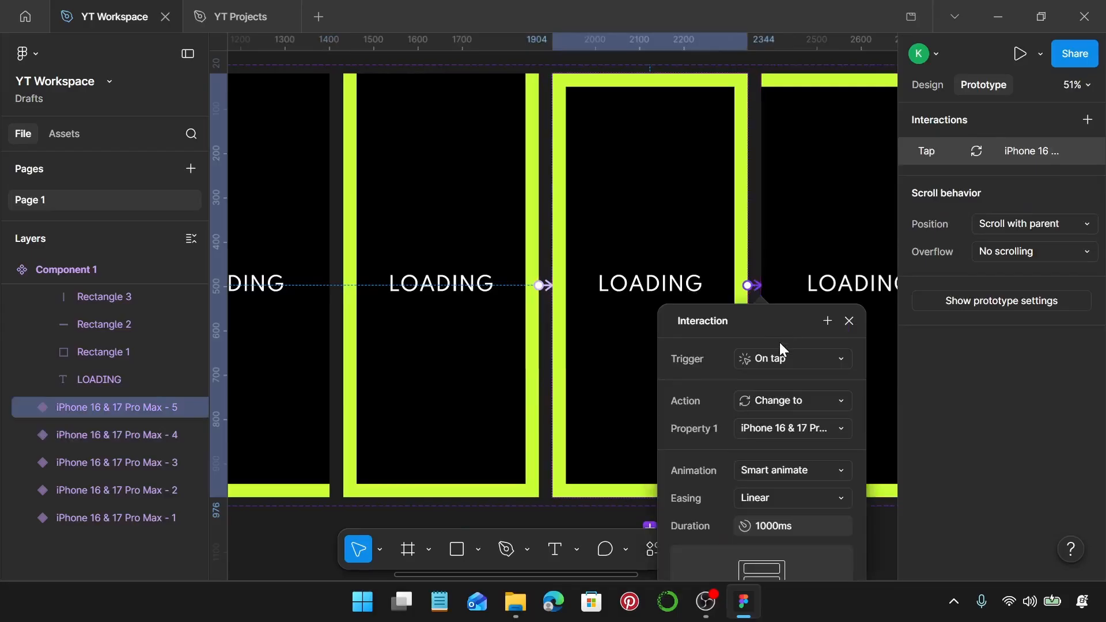
left_click(780, 357)
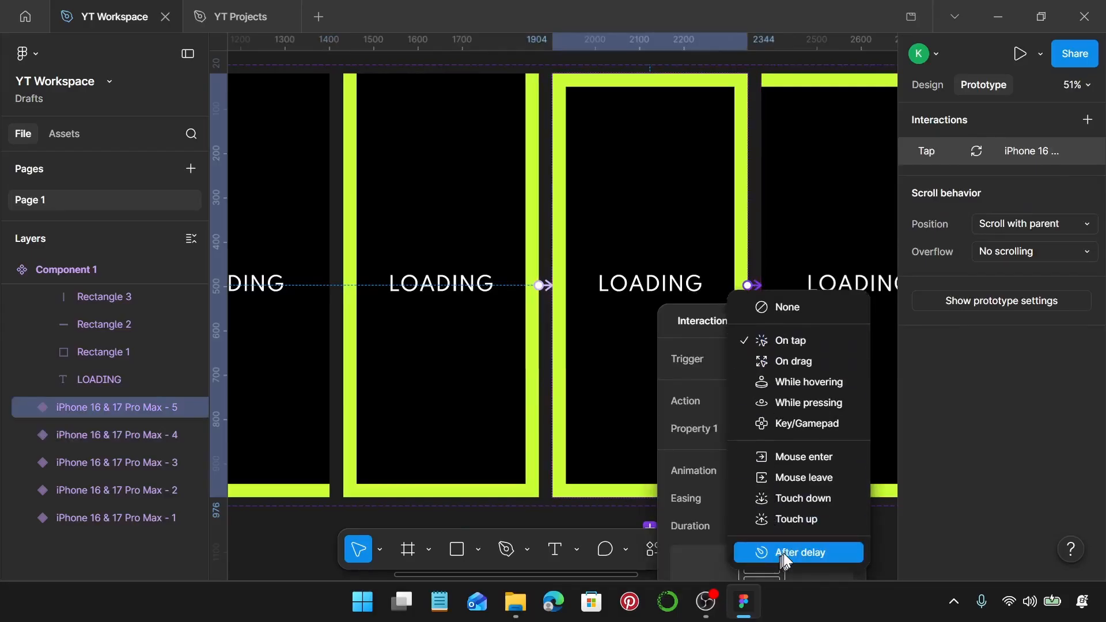
left_click(784, 553)
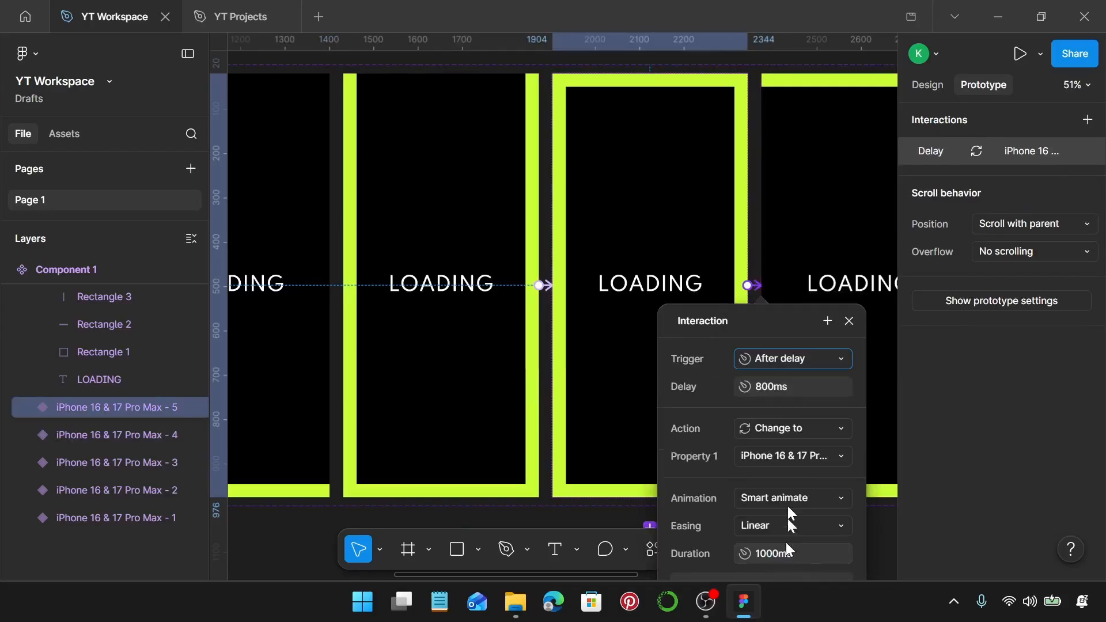
left_click(791, 386)
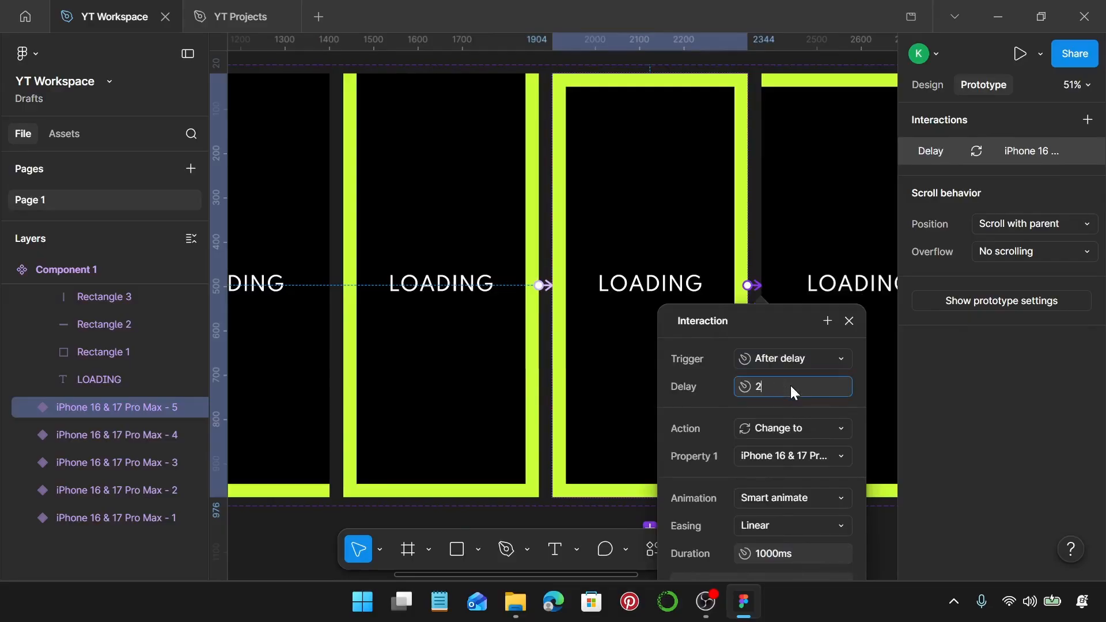
key("Return")
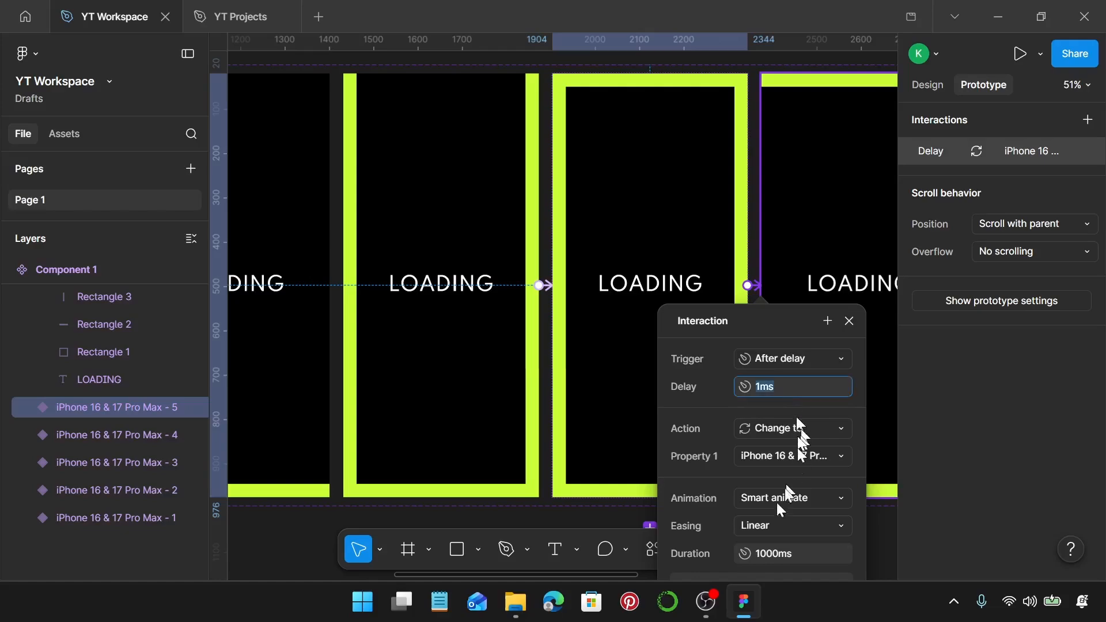
Set the duration of the fifth variant's transition to 2000 ms.
left_click(769, 552)
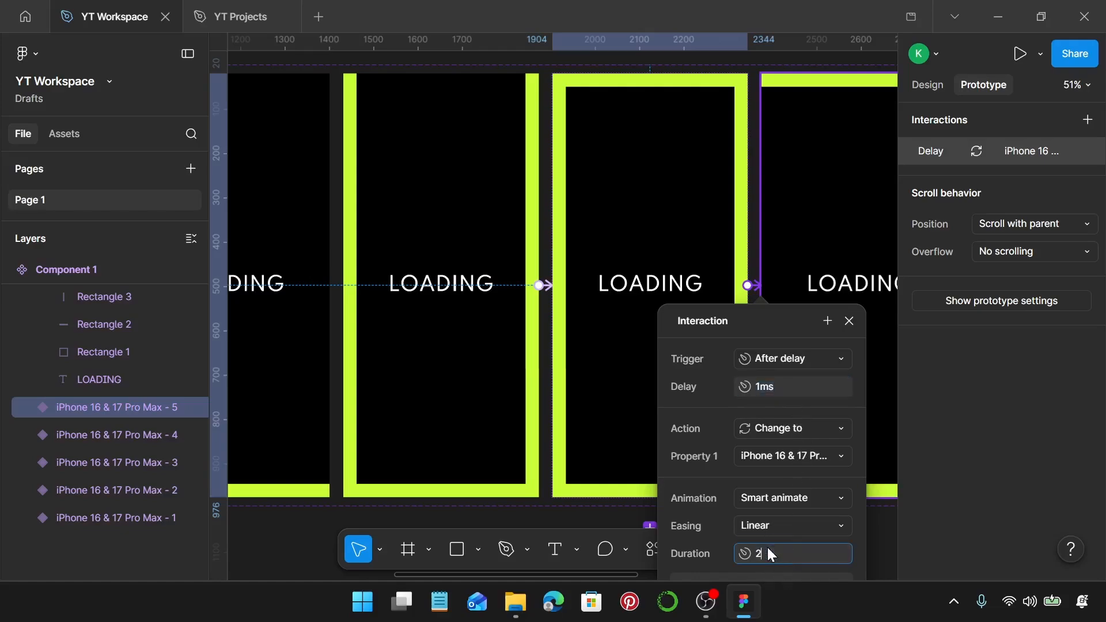
type("2000")
key("Return")
left_click(849, 321)
Connect the sixth variant to the seventh with an After delay trigger of 1 ms.
scroll(845, 328, "right", 5)
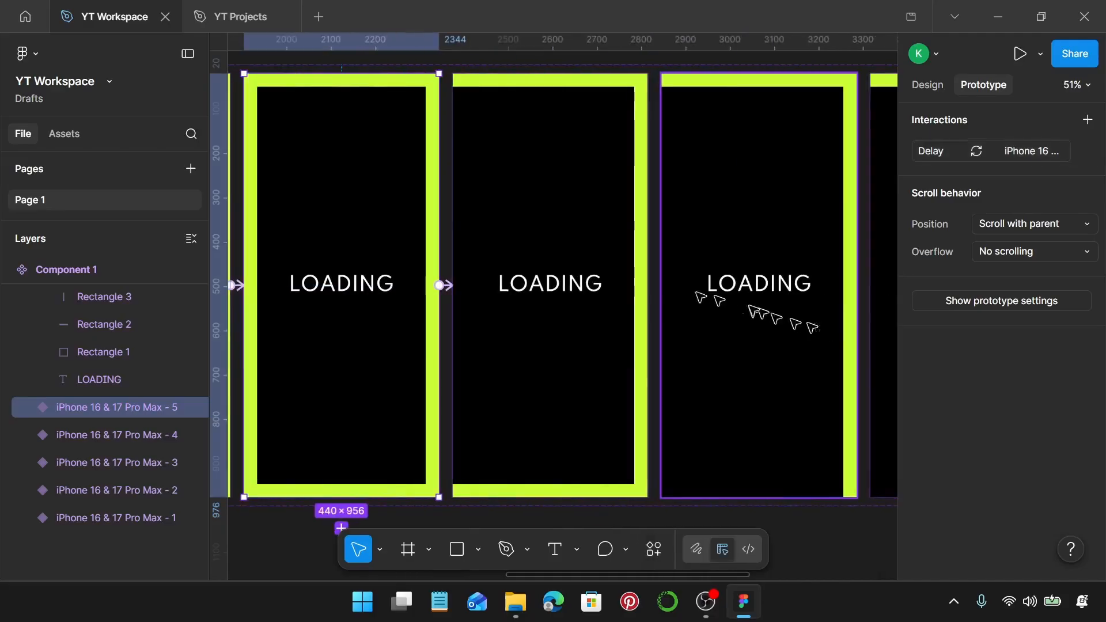
left_click(647, 286)
left_click_drag(647, 287, 673, 295)
left_click(701, 358)
scroll(697, 536, "down", 1)
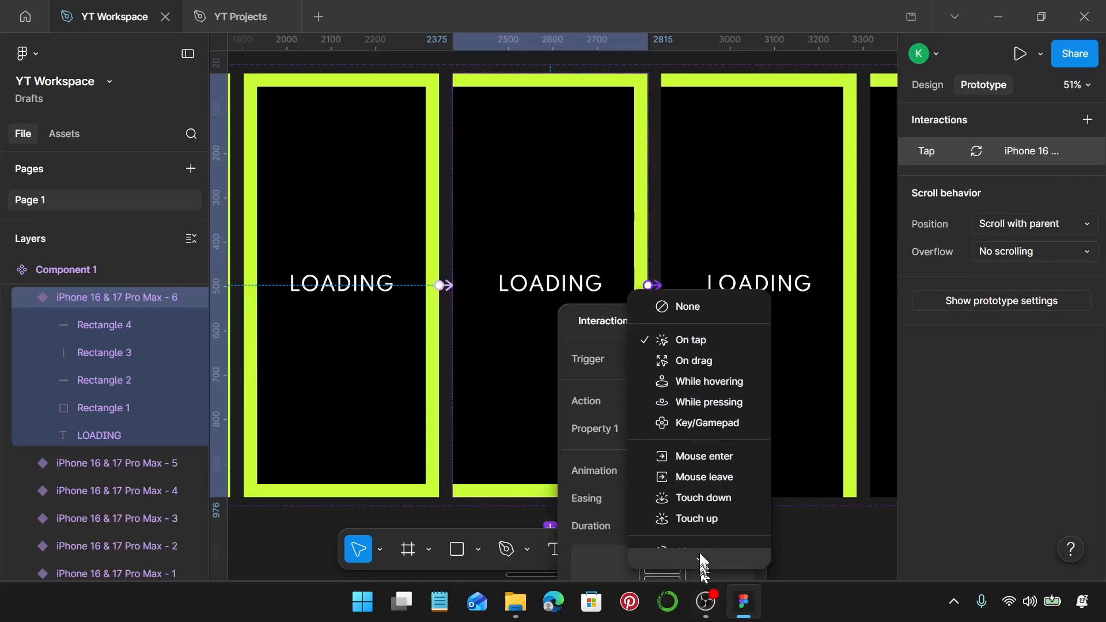
left_click(700, 552)
left_click(688, 397)
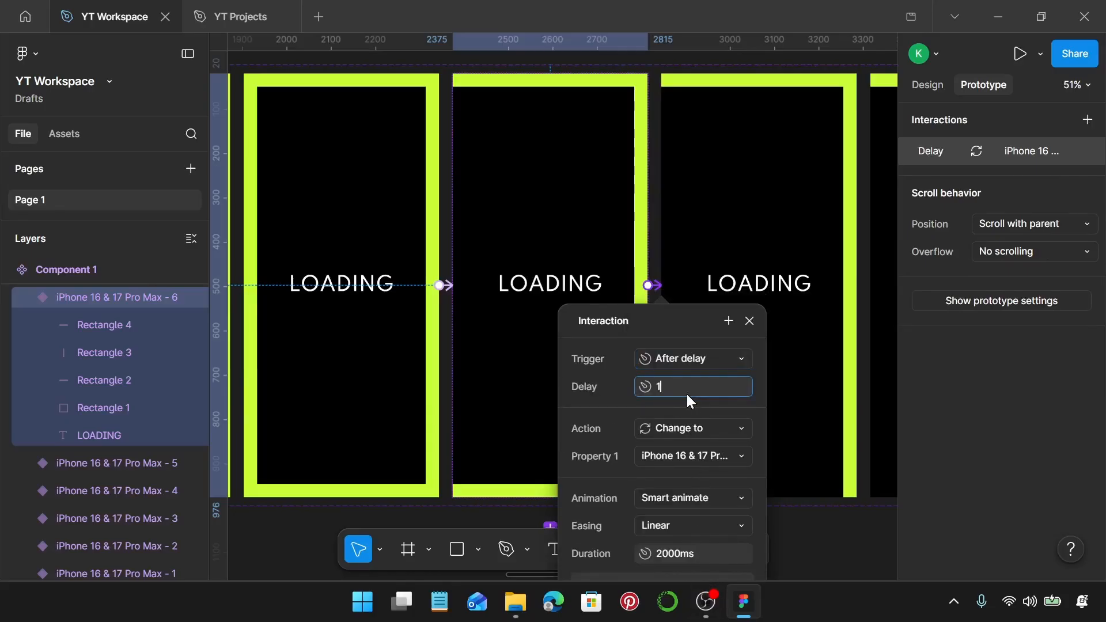
type("1")
key("Return")
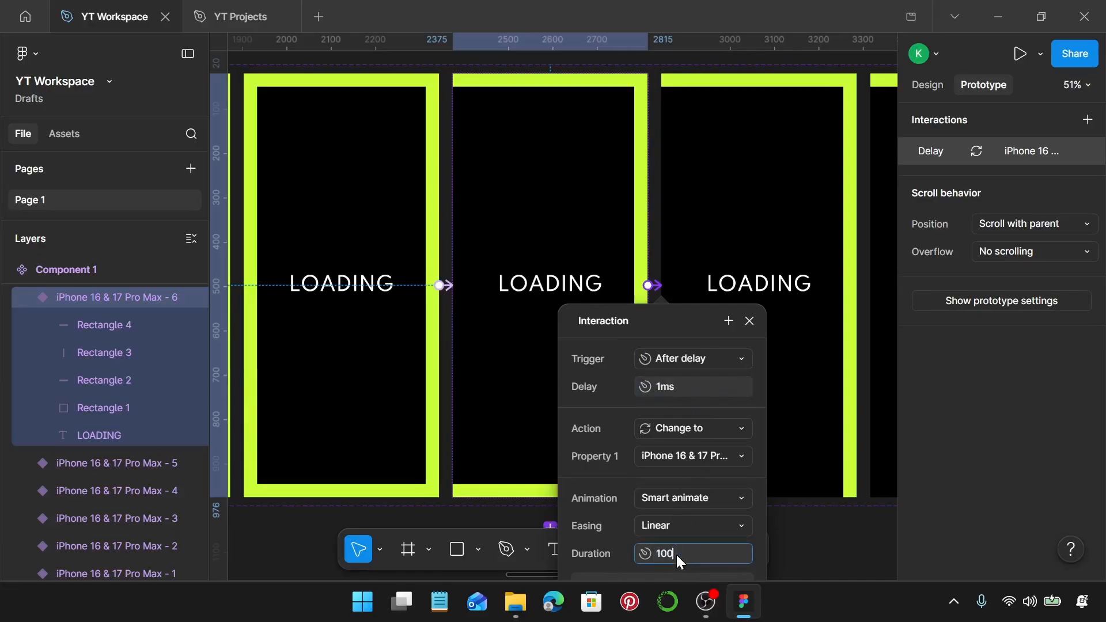
Set the duration of the sixth variant's transition to 1000 ms.
left_click(677, 555)
type("1000")
key("Return")
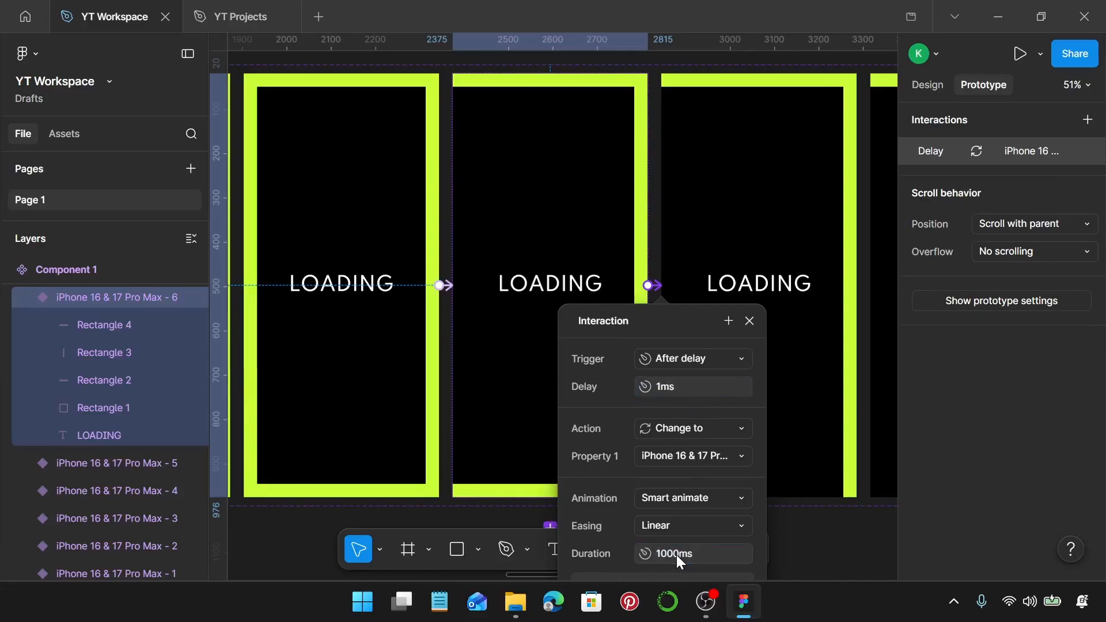
left_click(749, 321)
Connect the seventh variant to the eighth with an After delay trigger of 1 ms.
scroll(752, 324, "right", 5)
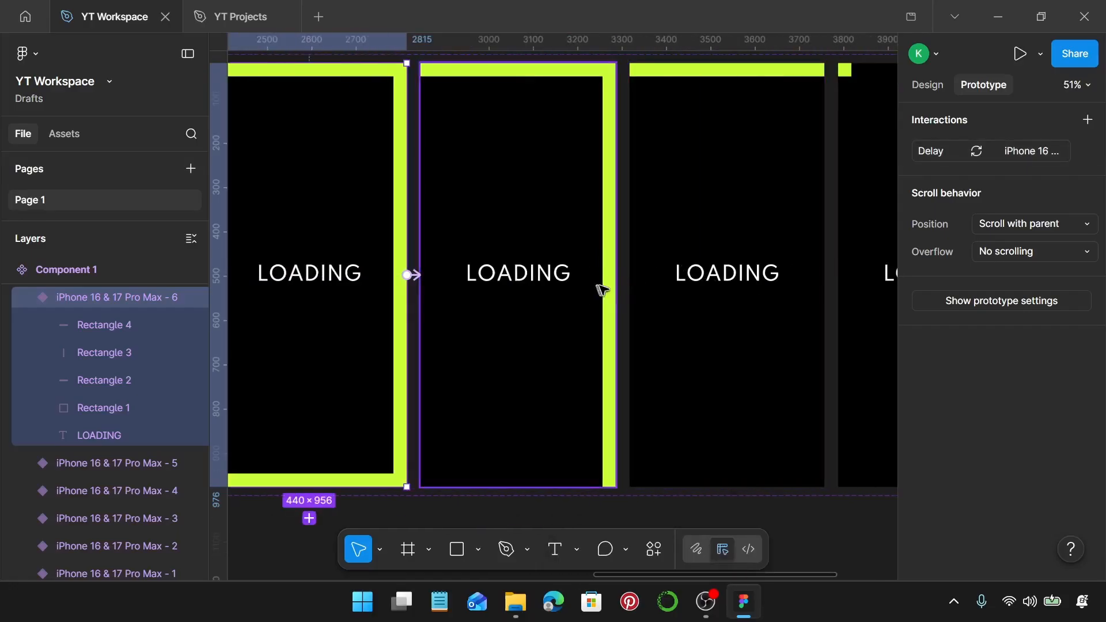
left_click(580, 289)
scroll(593, 313, "up", 1)
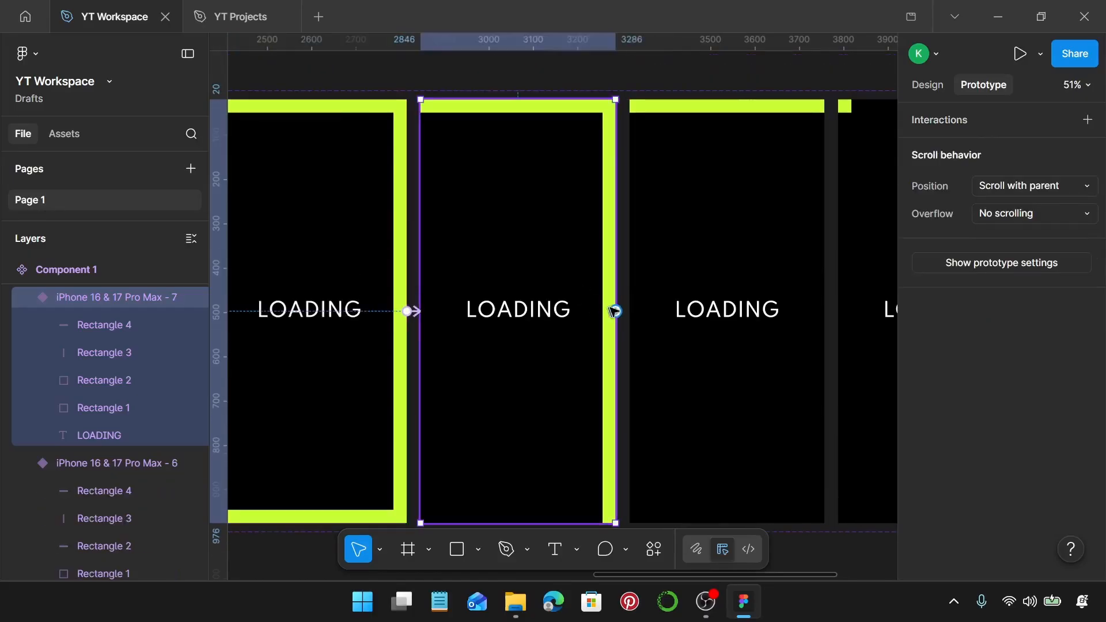
left_click_drag(636, 317, 649, 317)
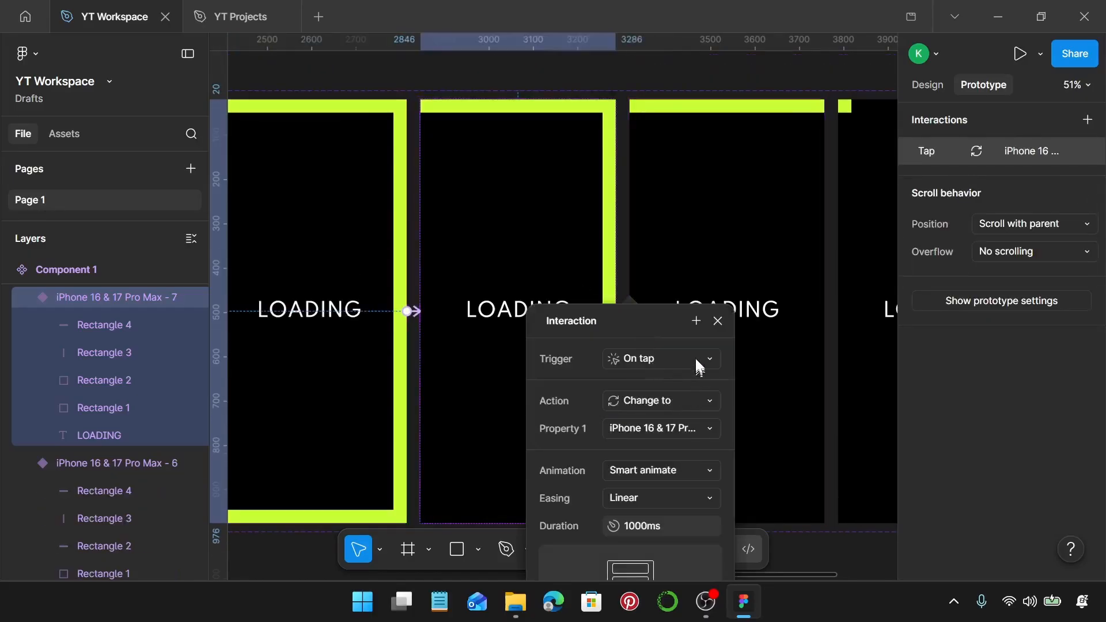
left_click(696, 360)
left_click(669, 548)
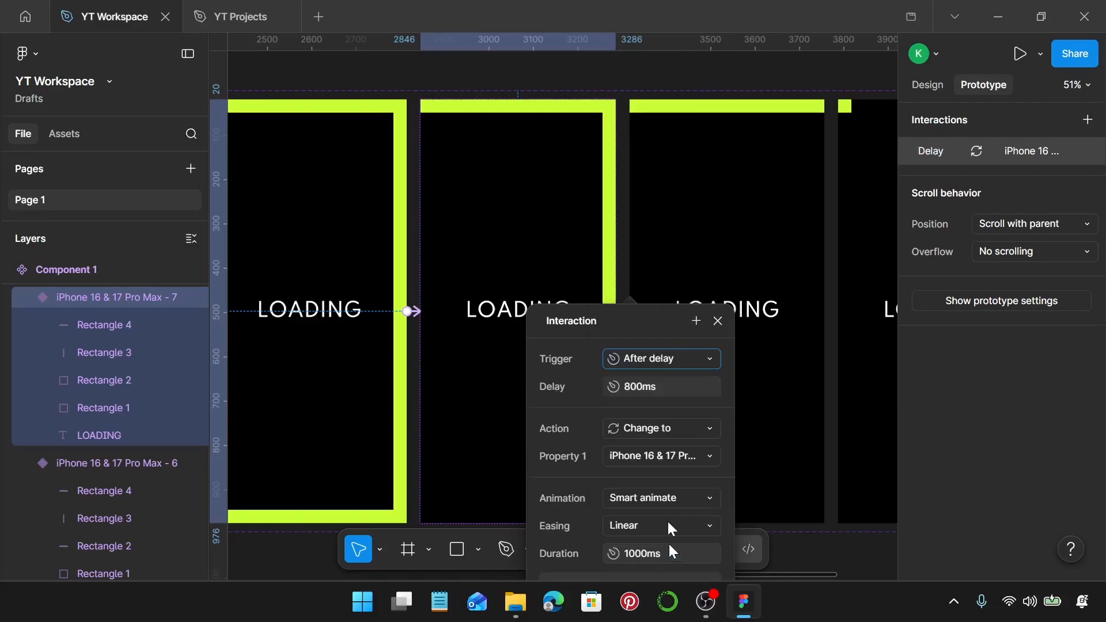
left_click(653, 389)
key("Return")
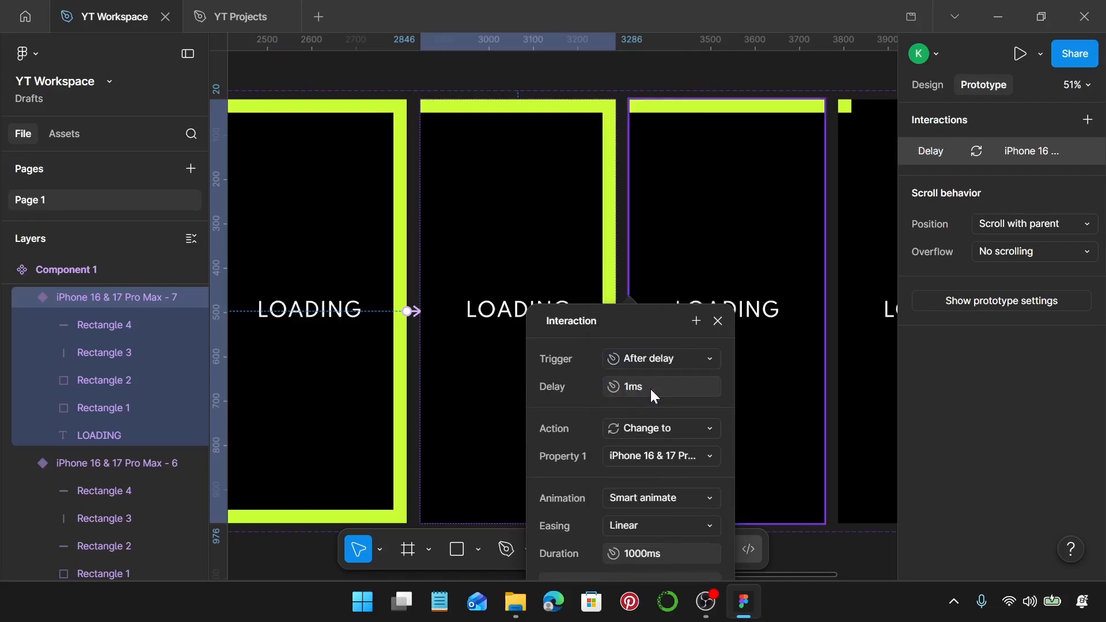
Set the duration of the seventh variant's transition to 2000 ms.
left_click(660, 555)
key("Return")
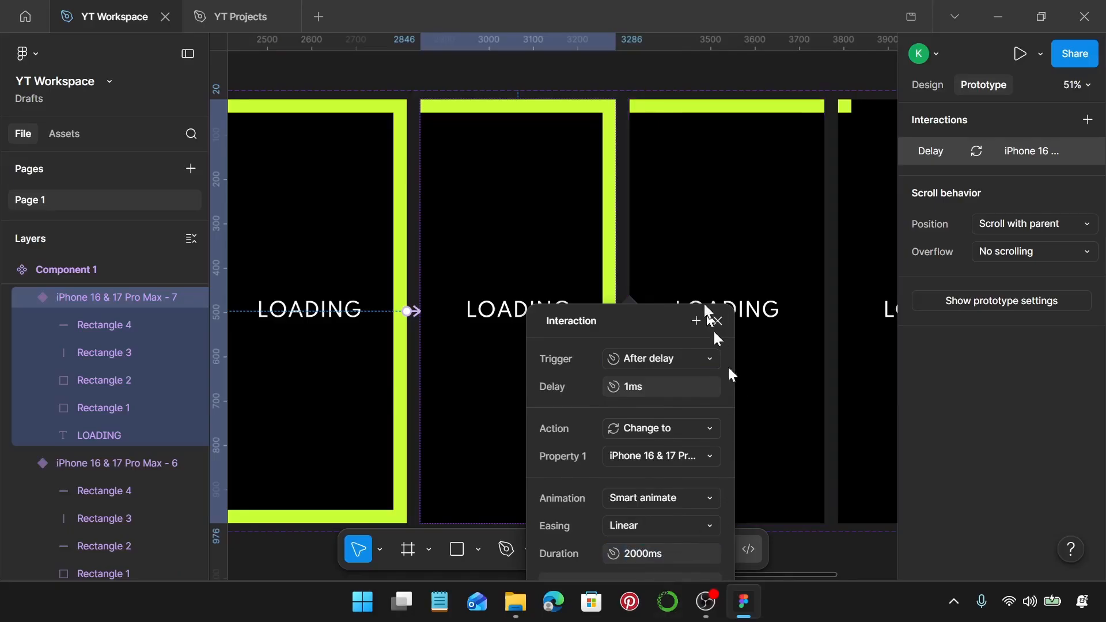
left_click(718, 321)
Connect the eighth variant to the ninth with an After delay trigger of 1 ms.
scroll(723, 320, "right", 5)
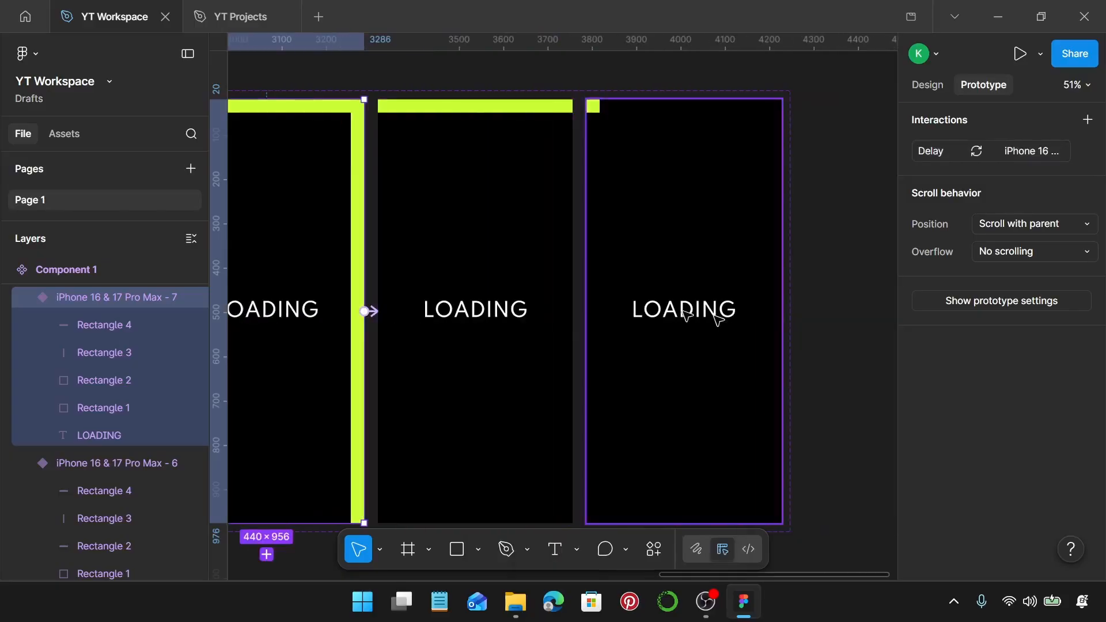
left_click(567, 323)
left_click_drag(574, 311, 607, 319)
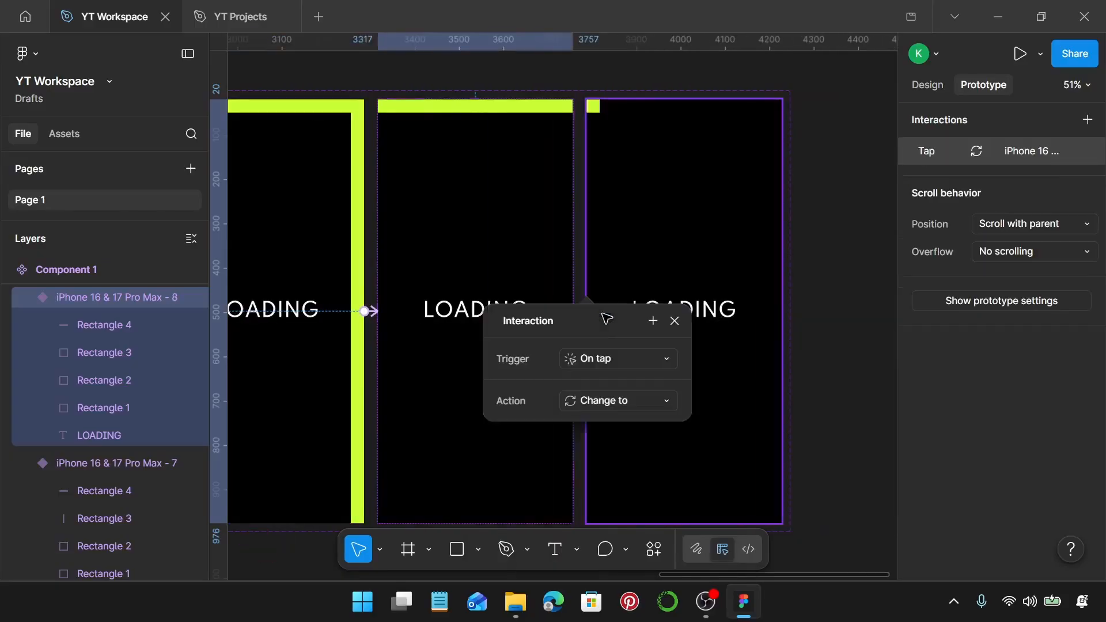
left_click(641, 359)
left_click(600, 554)
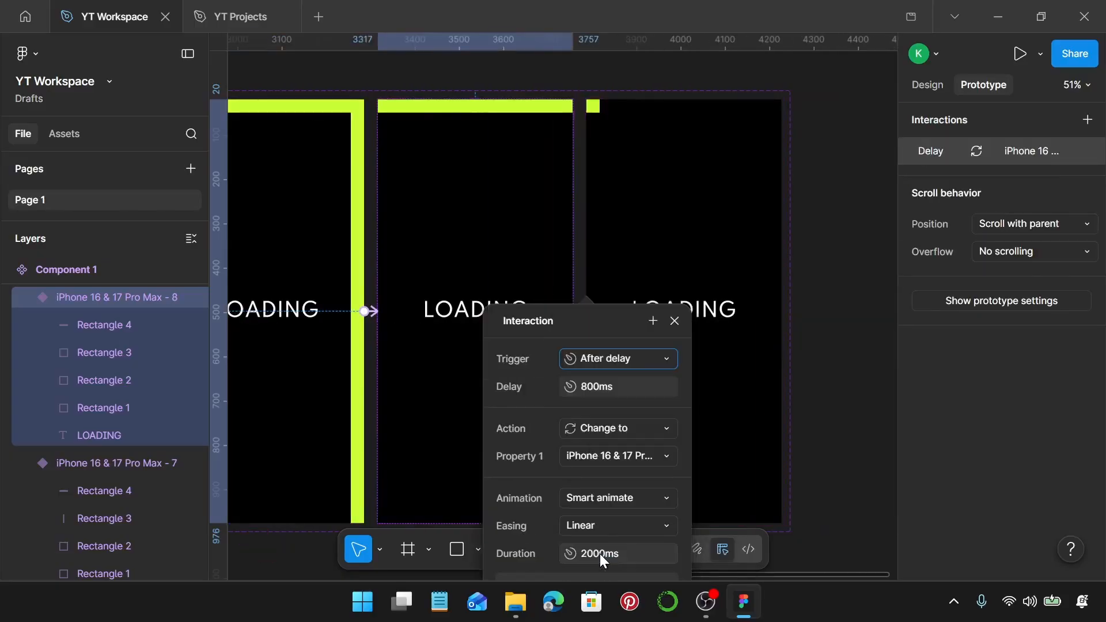
left_click(600, 385)
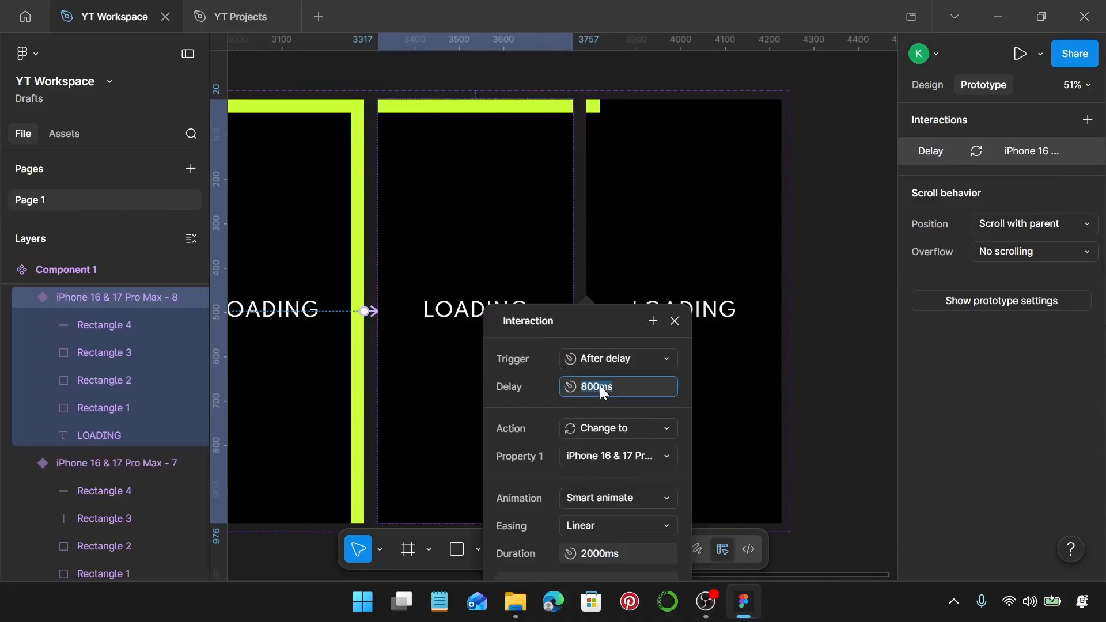
type("1")
key("Return")
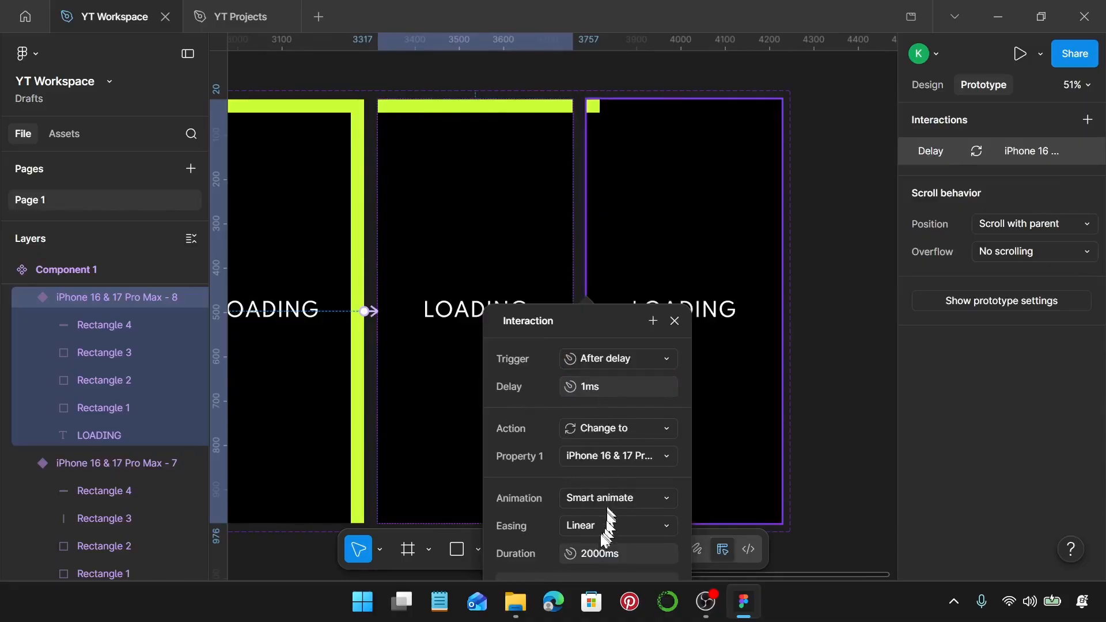
Set the duration of the eighth variant's transition to 1000 ms.
left_click(599, 554)
key("Return")
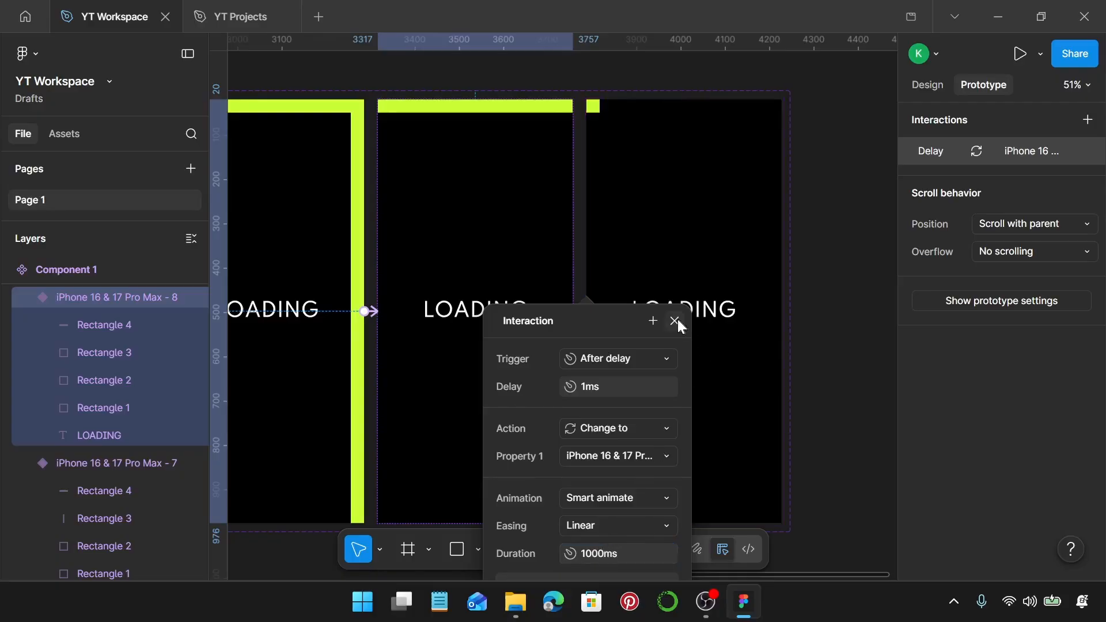
left_click(674, 321)
Connect the ninth variant back to the first variant with an After delay trigger of 1 ms.
scroll(671, 326, "down", 5)
key("ctrl+d")
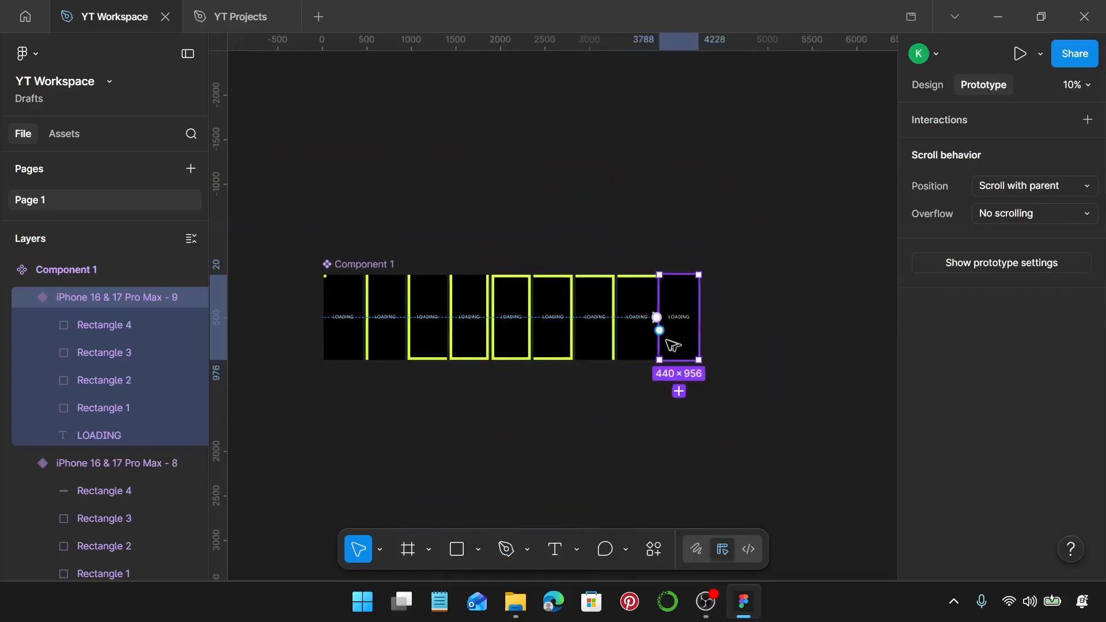
scroll(673, 345, "up", 3)
scroll(672, 326, "left", 3)
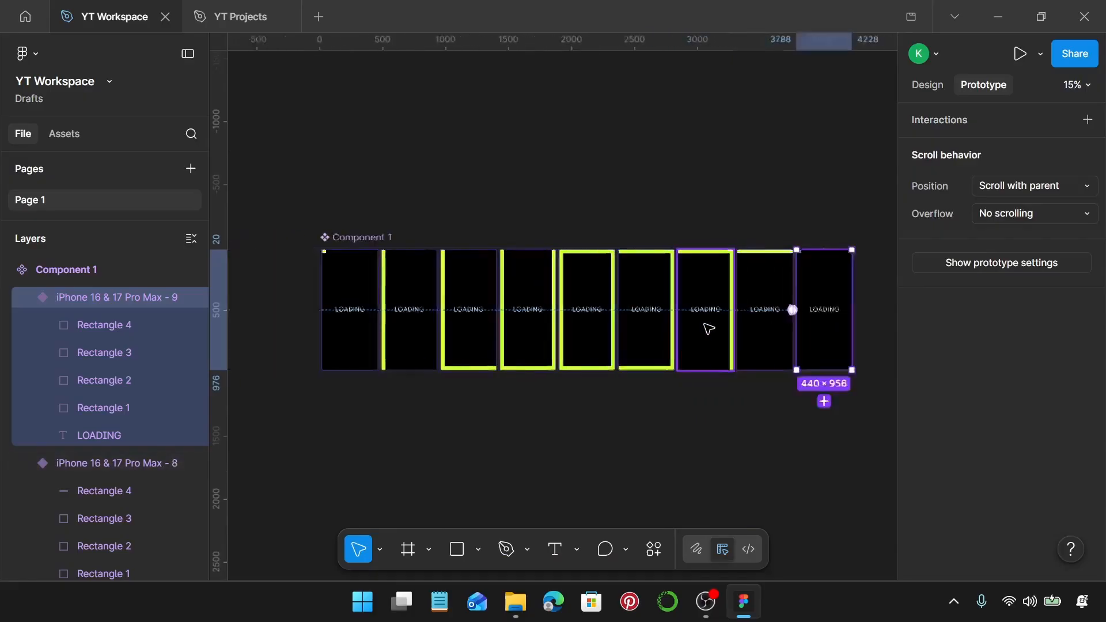
scroll(709, 329, "right", 3)
scroll(772, 333, "down", 1)
scroll(821, 361, "left", 3)
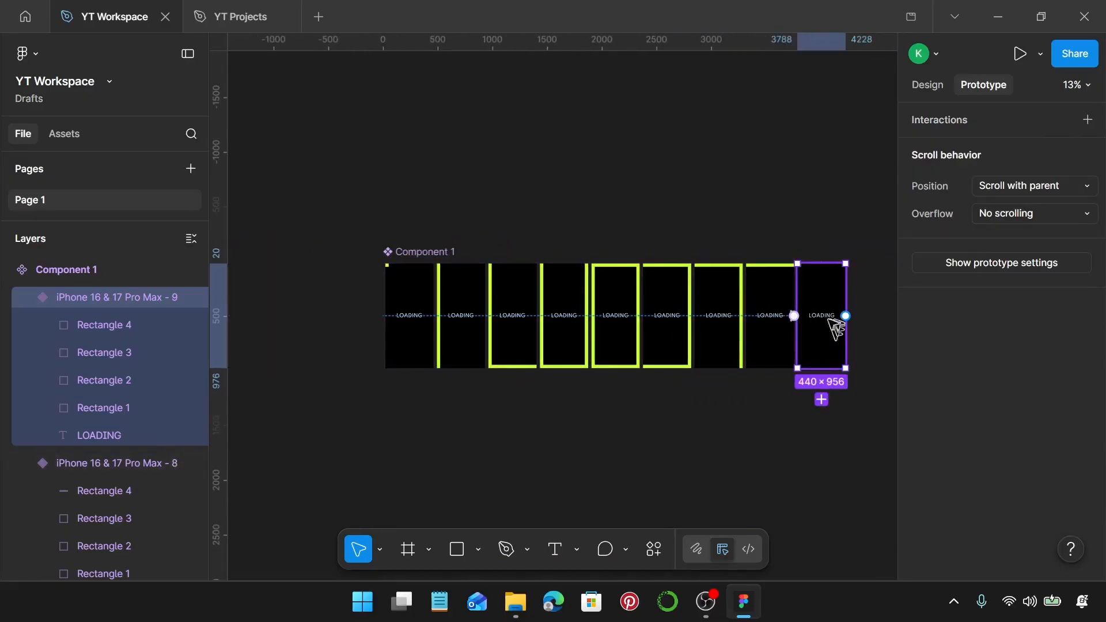
left_click_drag(845, 316, 433, 321)
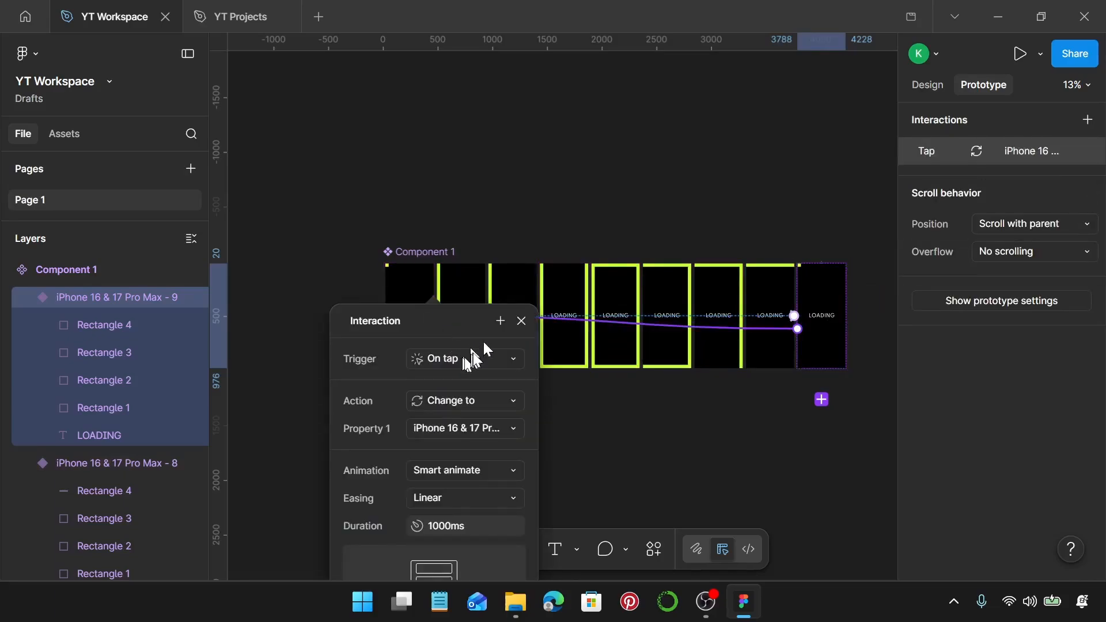
left_click(470, 358)
left_click(458, 550)
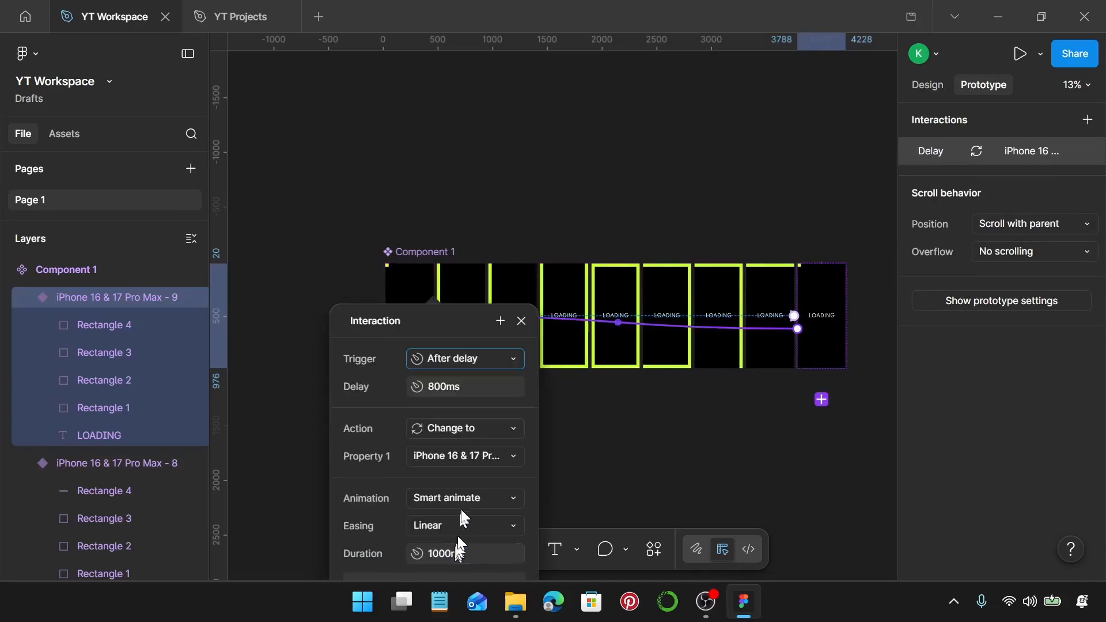
left_click(458, 394)
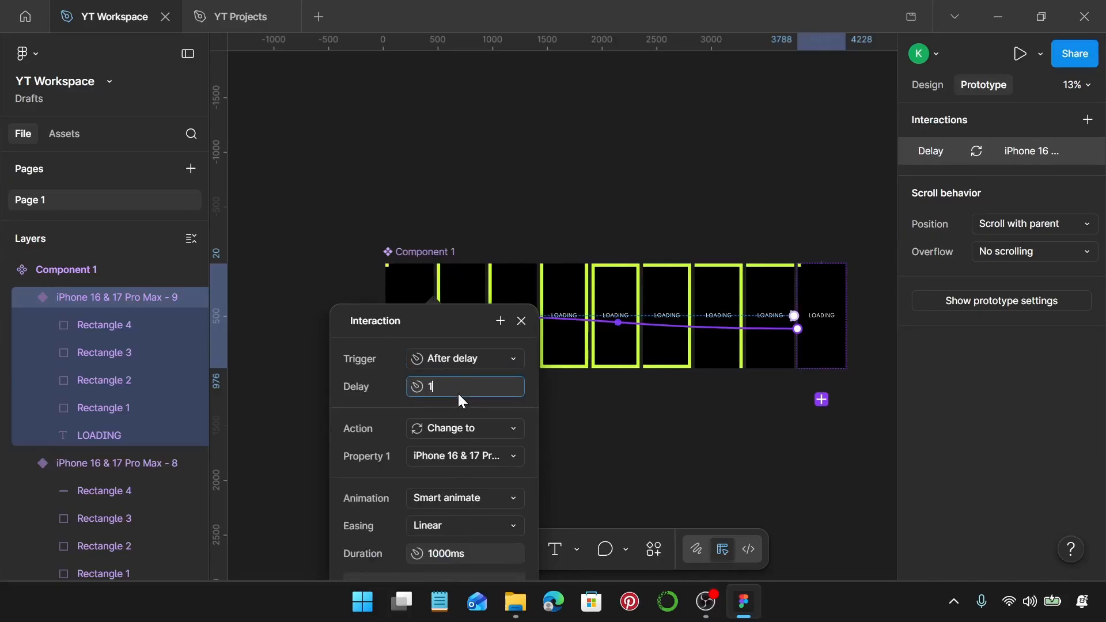
key("Return")
Set the duration of the ninth variant's transition to 1000 ms.
left_click(469, 549)
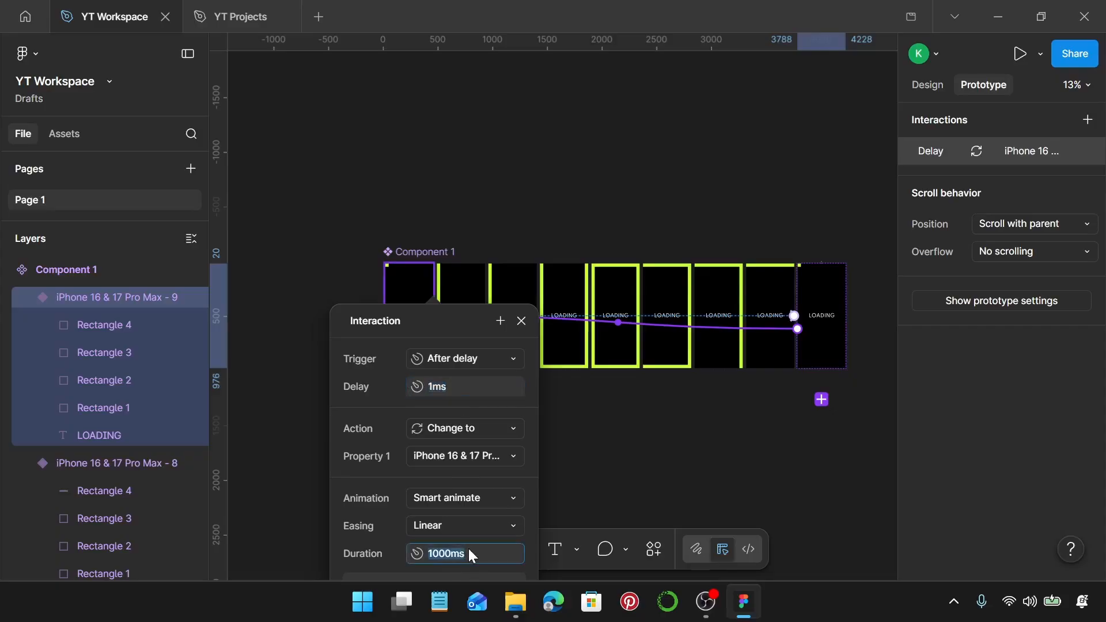
type("1")
key("Return")
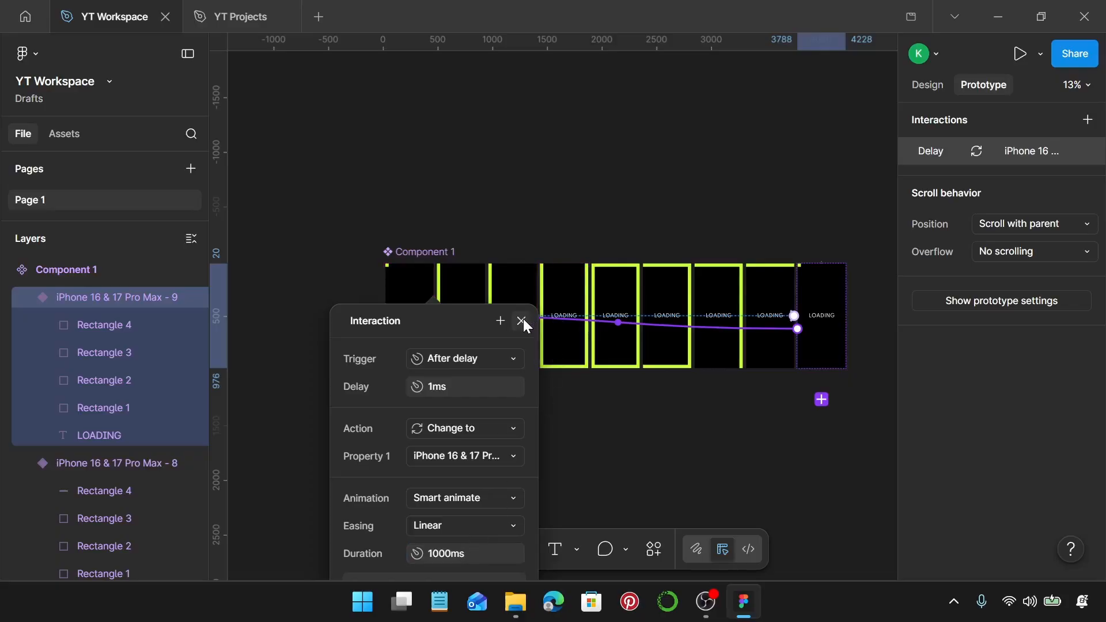
left_click(522, 321)
Add an iPhone 16 & 17 Pro Max frame and place it left of the component set at about X -707, Y -20.
scroll(644, 430, "down", 3)
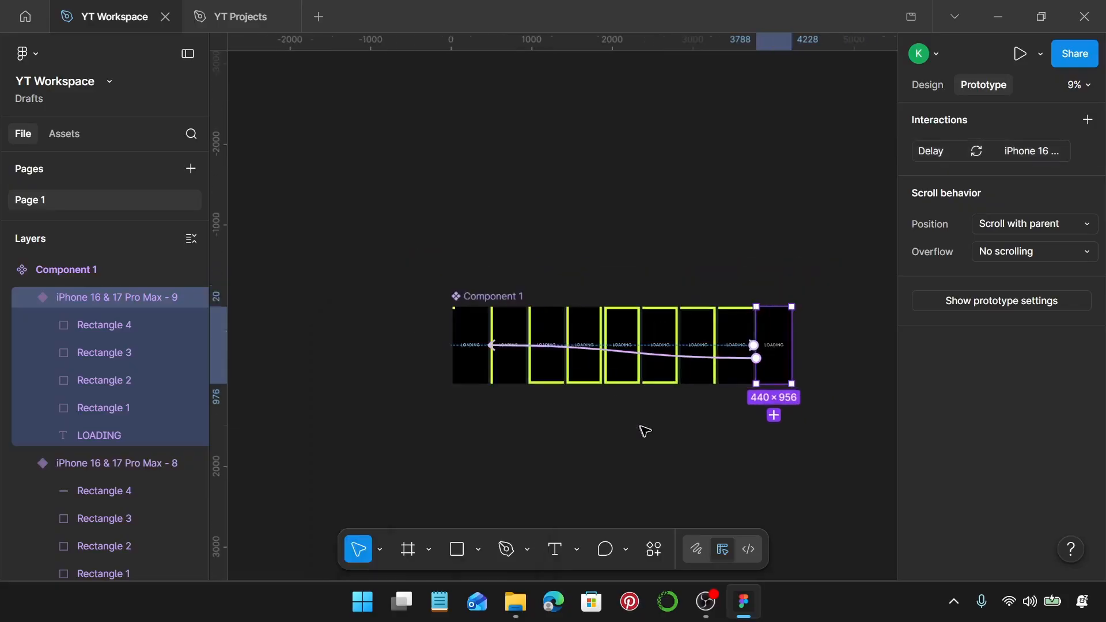
scroll(645, 431, "left", 1)
key("f")
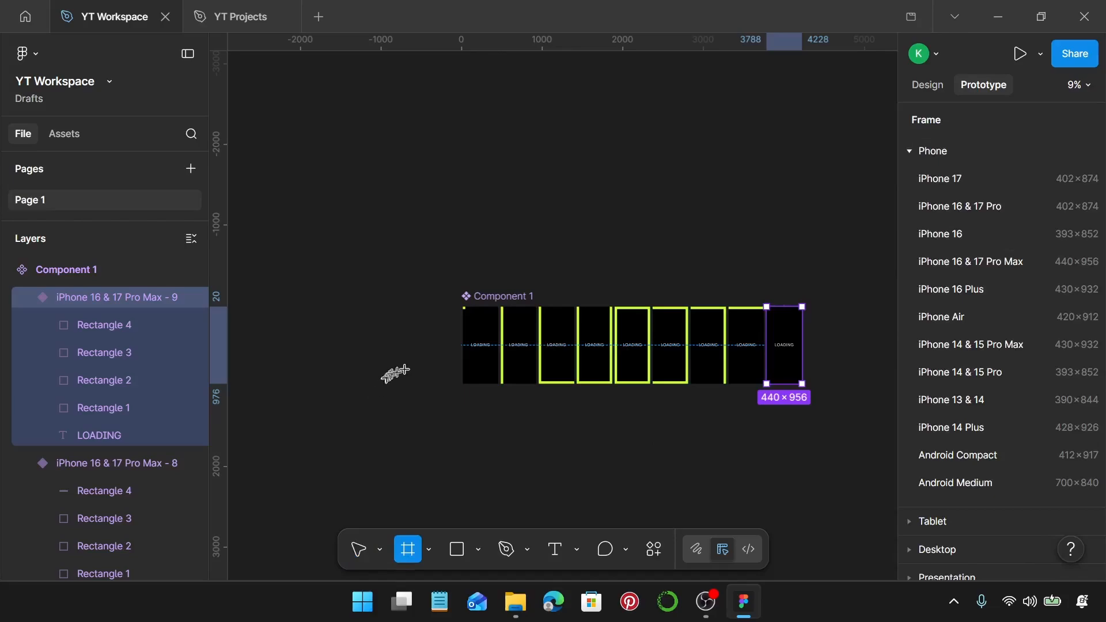
left_click(980, 260)
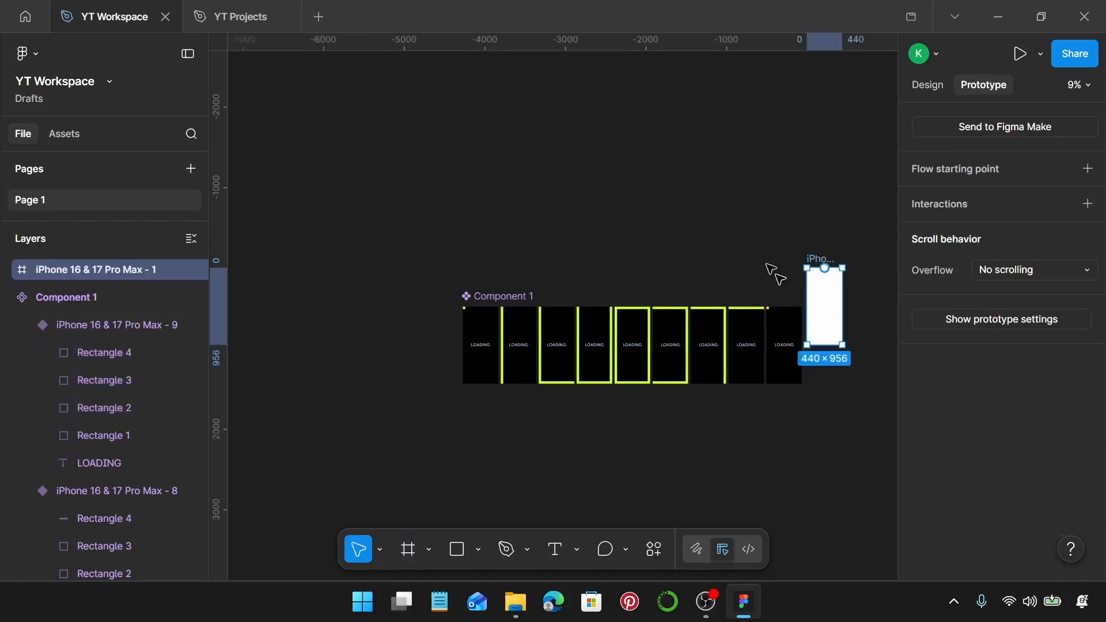
left_click_drag(824, 267, 843, 241)
left_click(928, 85)
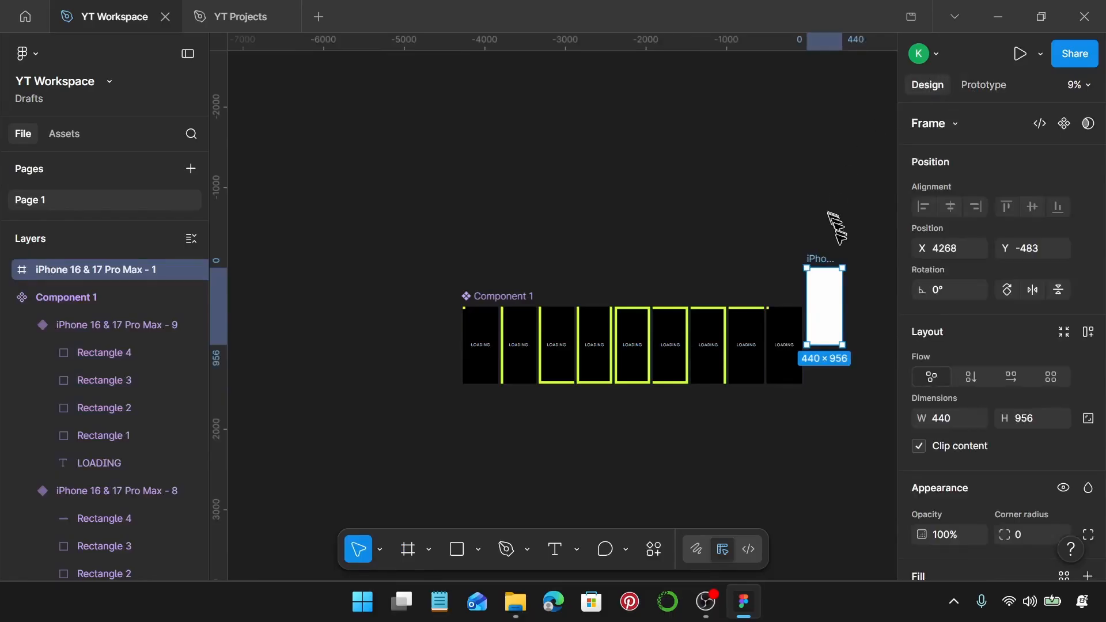
left_click_drag(818, 260, 415, 299)
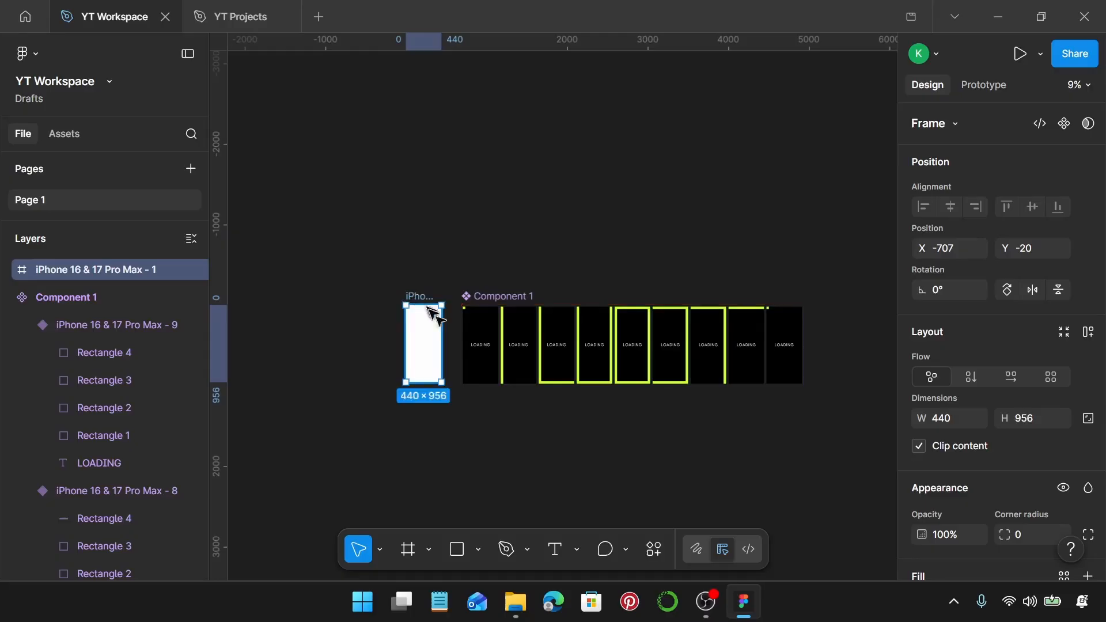
Place an instance of the first variant inside the new iPhone frame at X 0, Y 0 so it fills the frame.
scroll(427, 322, "up", 5)
left_click(622, 358)
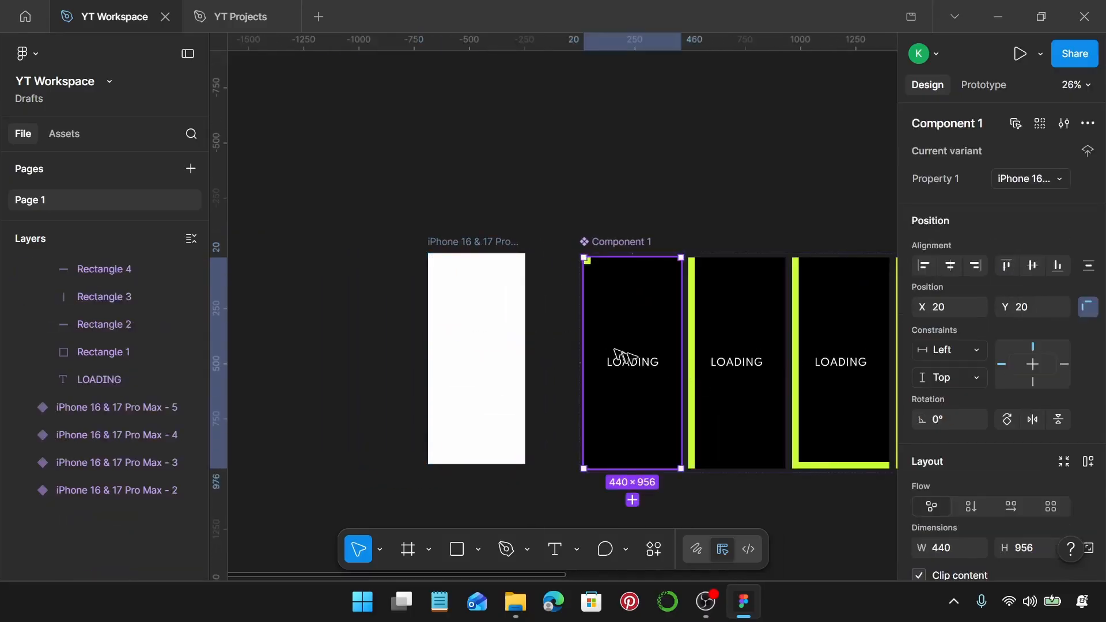
left_click_drag(622, 358, 486, 306)
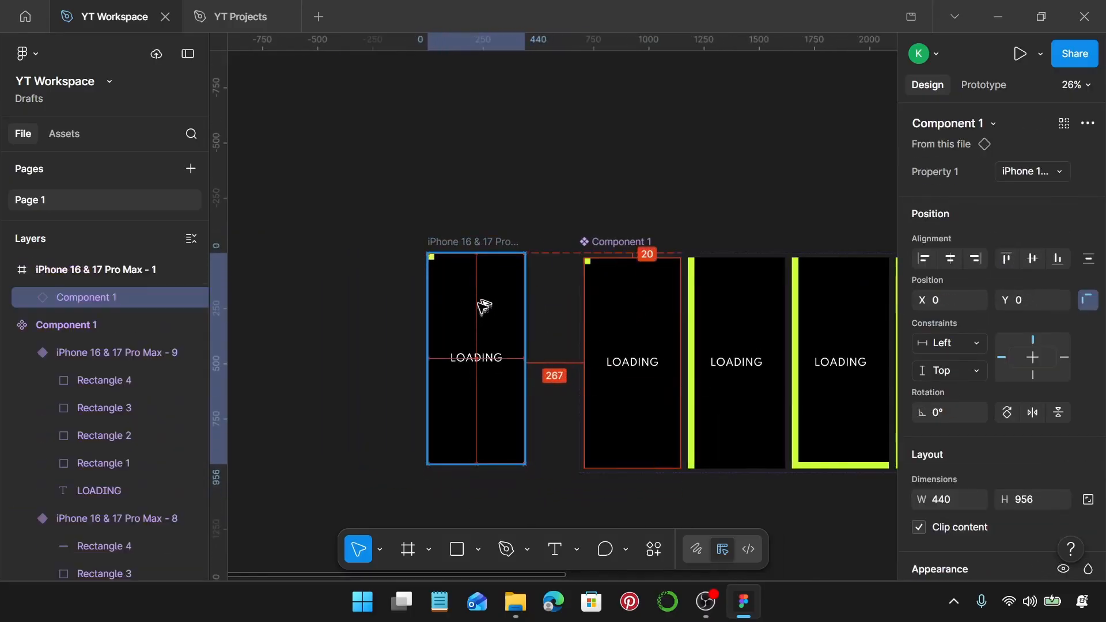
scroll(469, 271, "up", 5)
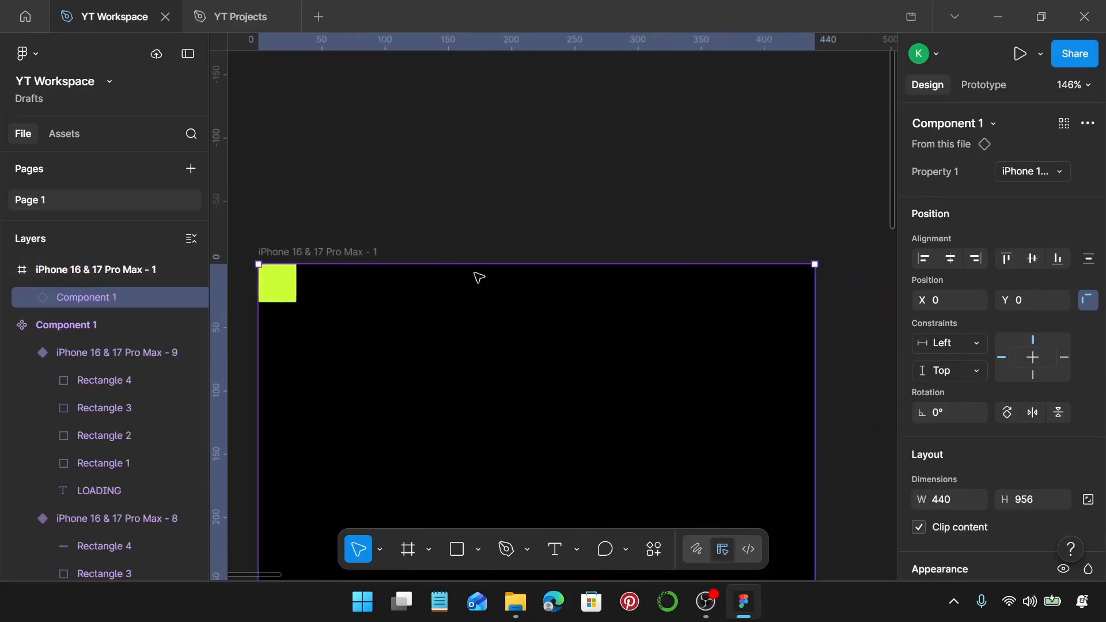
scroll(475, 275, "down", 4)
scroll(477, 276, "down", 4)
scroll(507, 272, "down", 4)
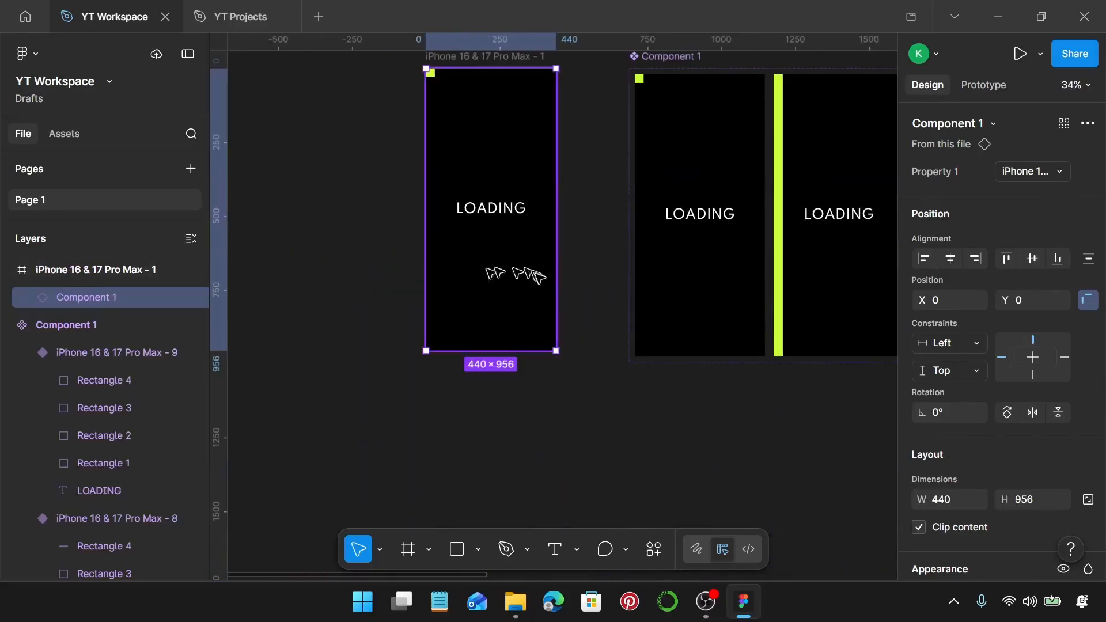
Play the prototype to check the loading animation, and return to the design file.
left_click(575, 303)
scroll(576, 302, "up", 1)
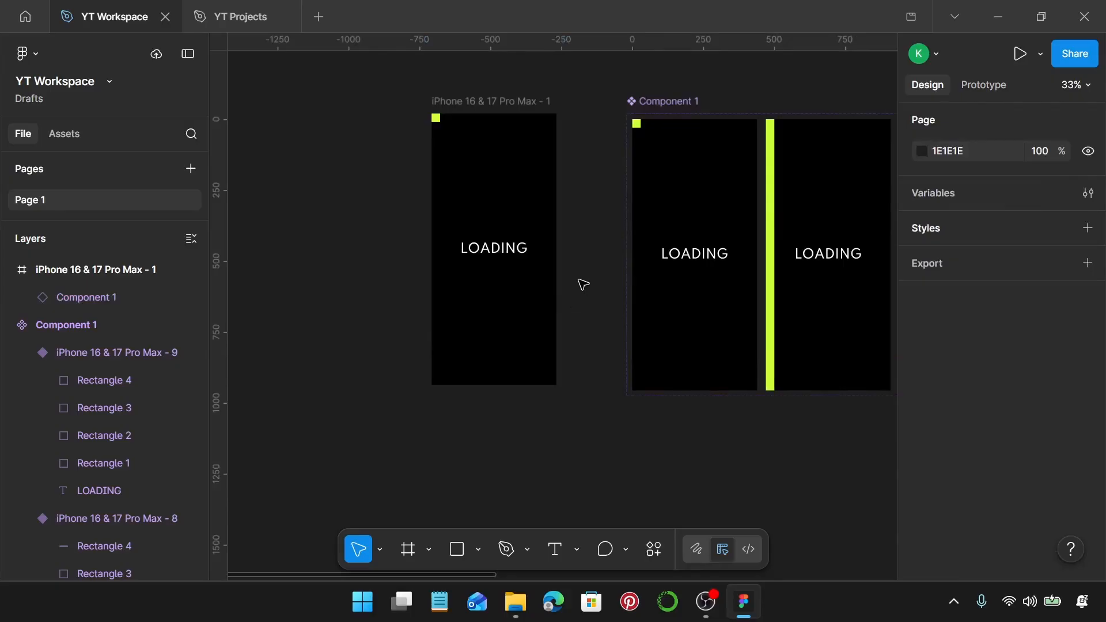
key("ctrl+alt+Return")
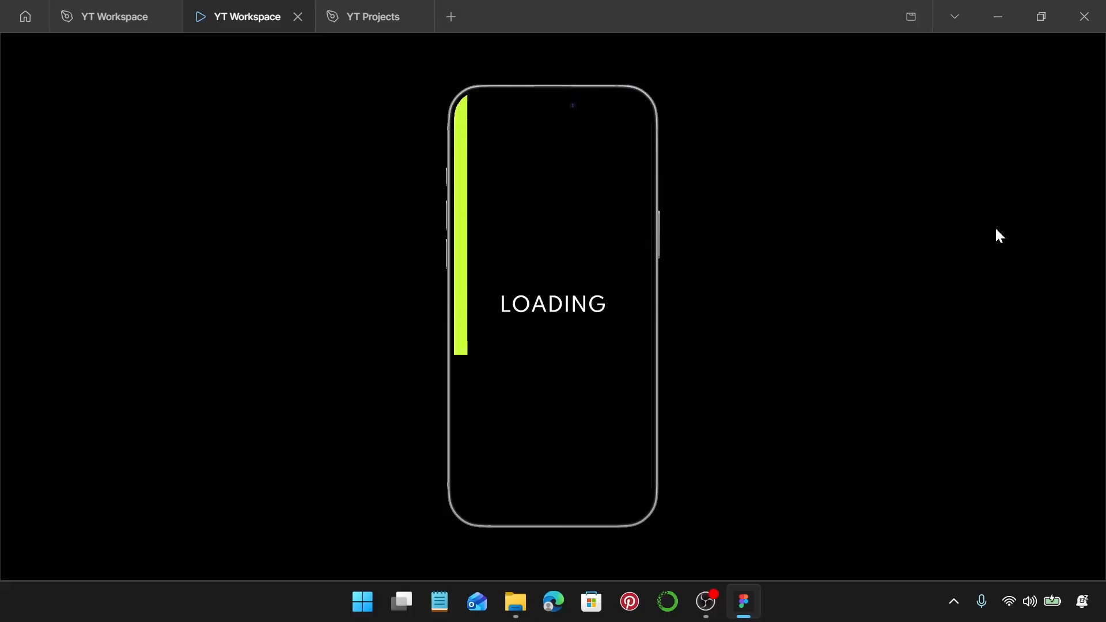
left_click(129, 23)
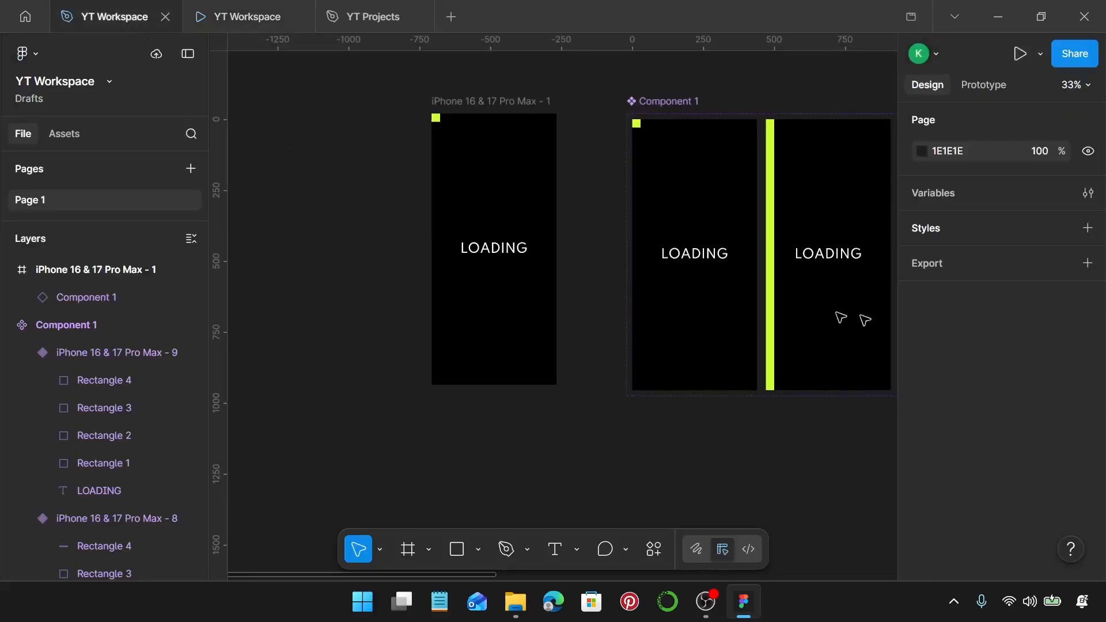
Set the duration of the transition from the ninth variant back to the first to 1 ms.
scroll(731, 308, "right", 10)
left_click(984, 85)
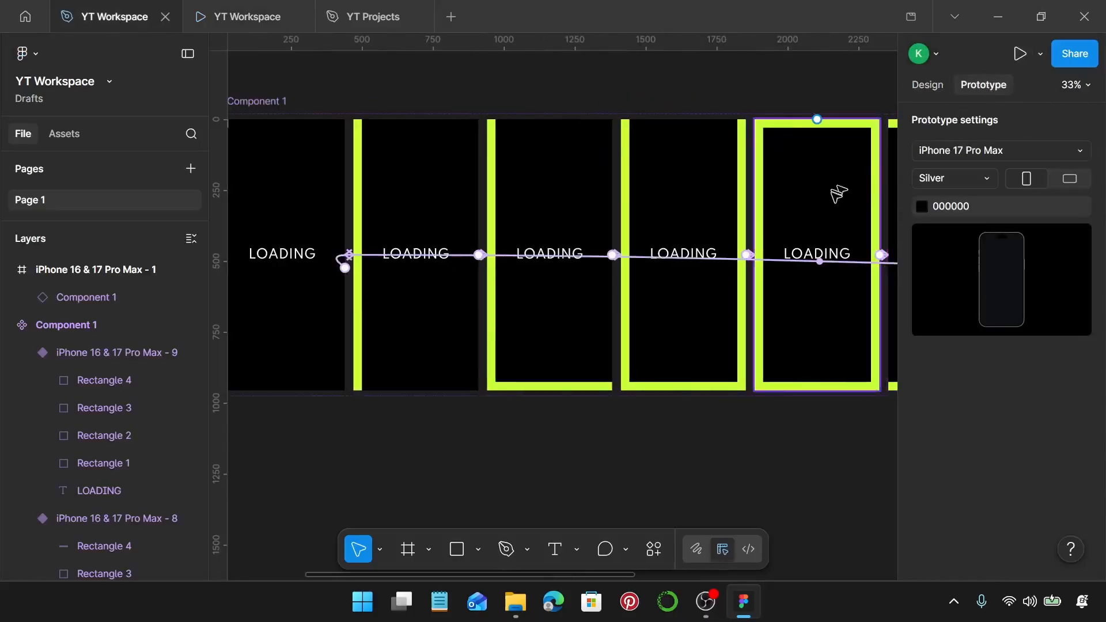
left_click(691, 267)
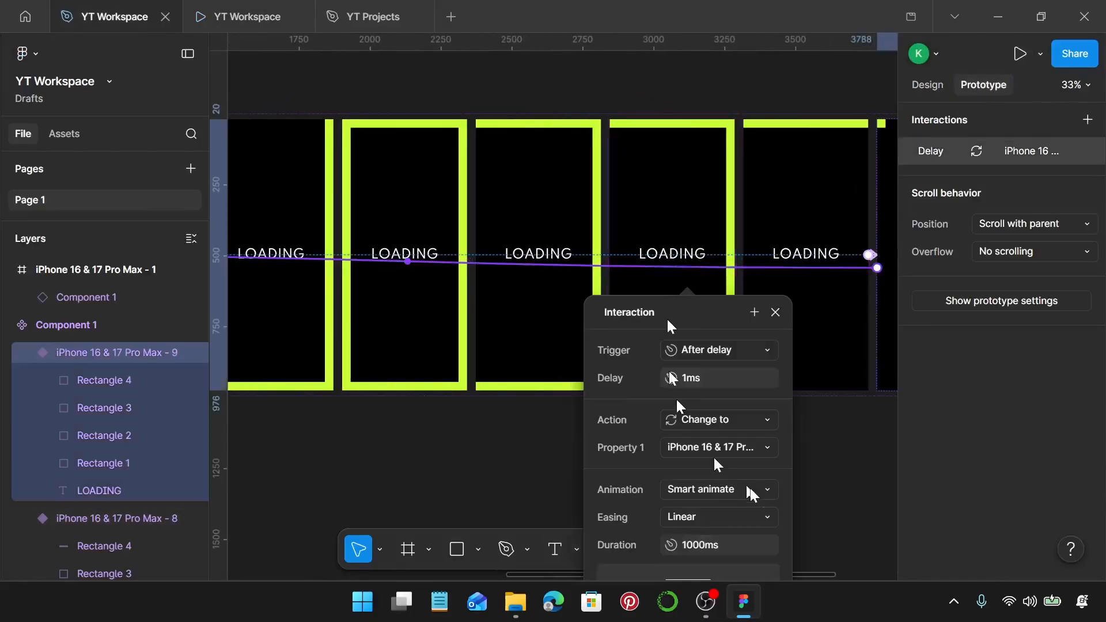
type("1")
key("Return")
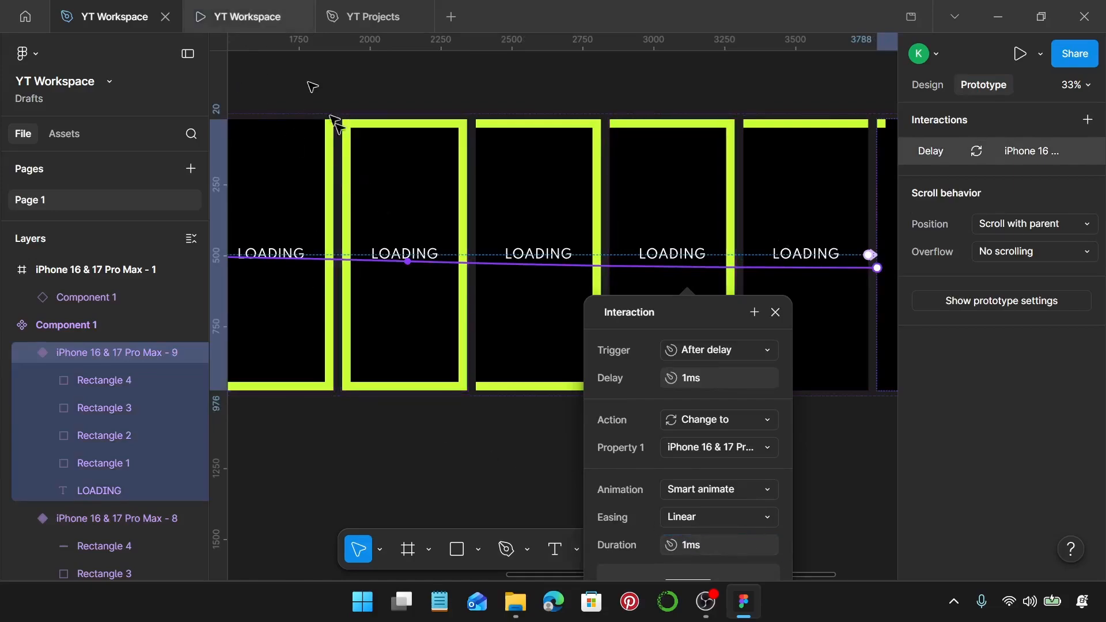
Close the interaction settings and view the loading animation again in the running prototype.
left_click(470, 440)
left_click(232, 10)
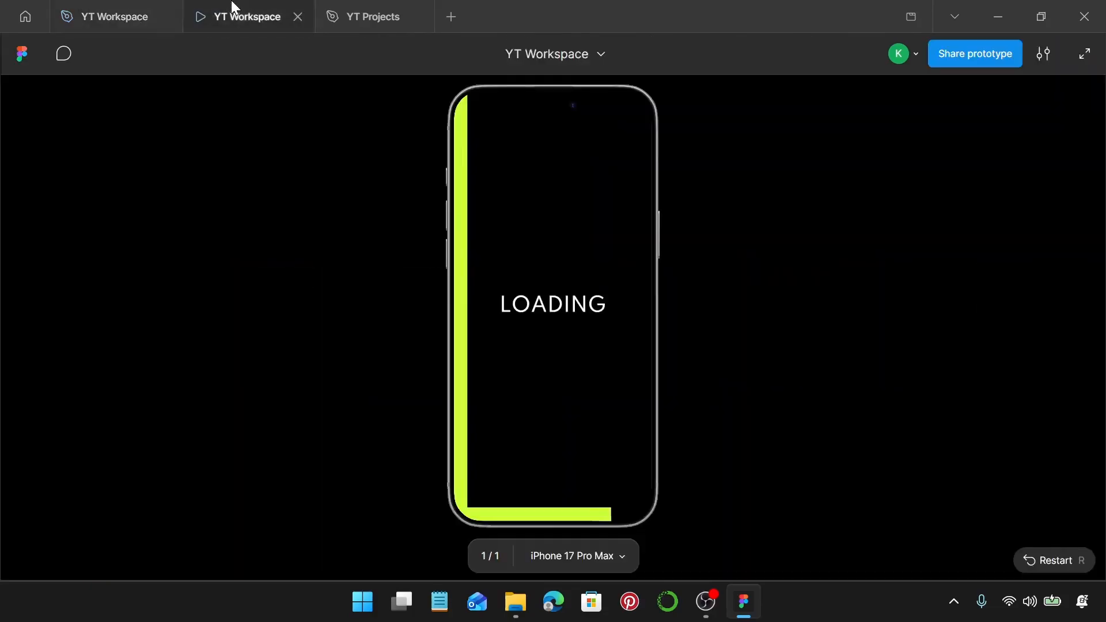